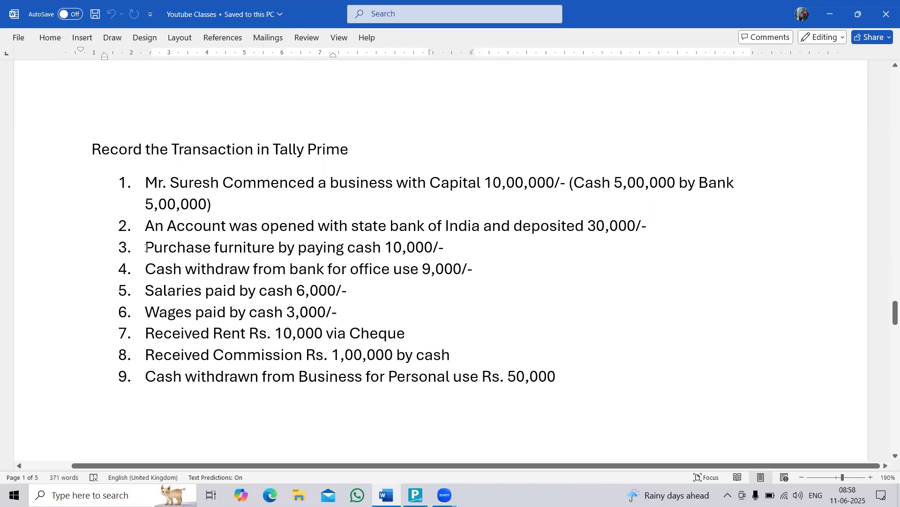
Read through the transactions listed in the Word document and check which company is open in TallyPrime.
drag(145, 248, 454, 247)
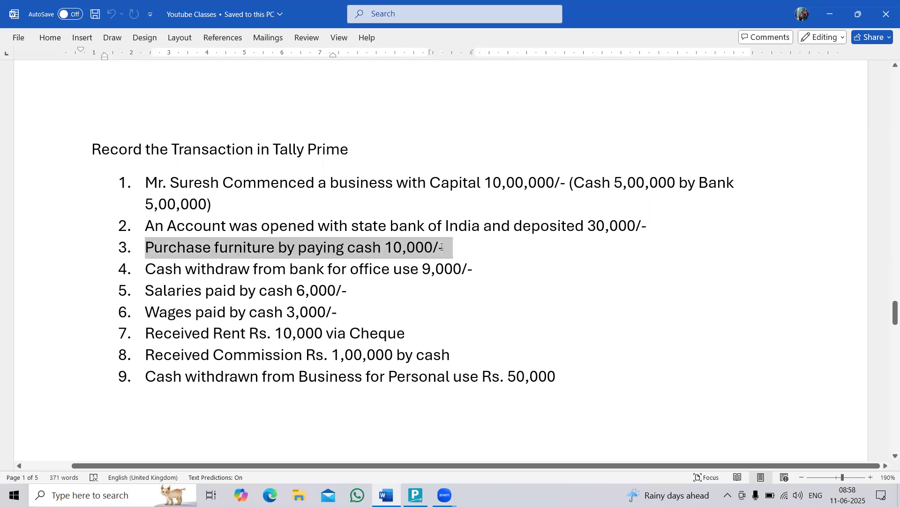
drag(143, 268, 511, 265)
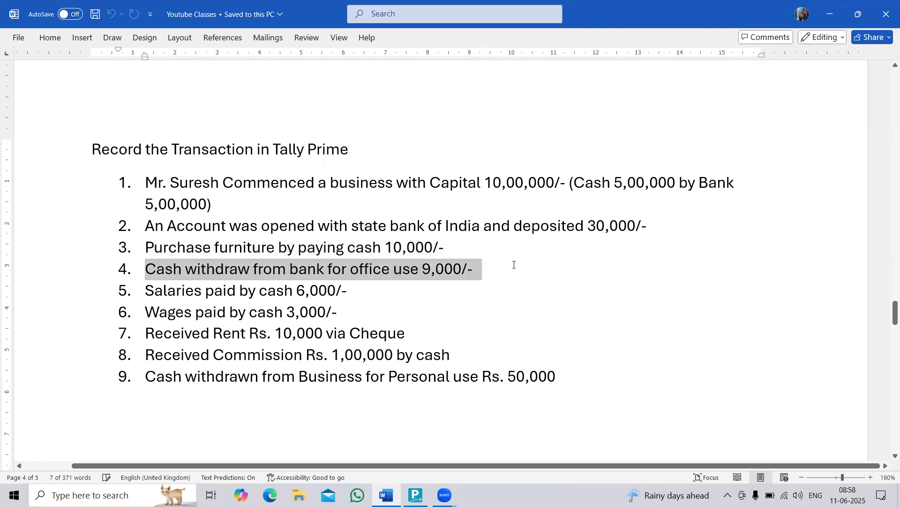
click(160, 268)
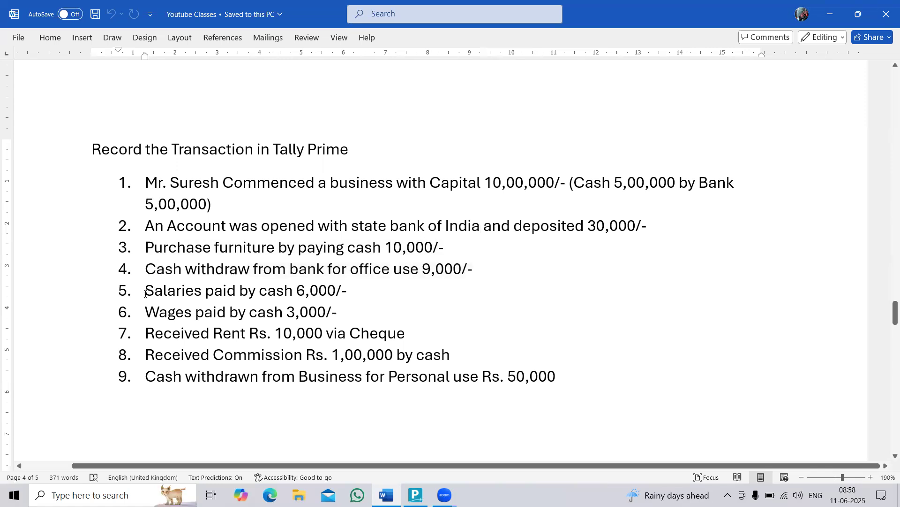
drag(145, 294, 336, 312)
click(145, 312)
drag(145, 330, 385, 333)
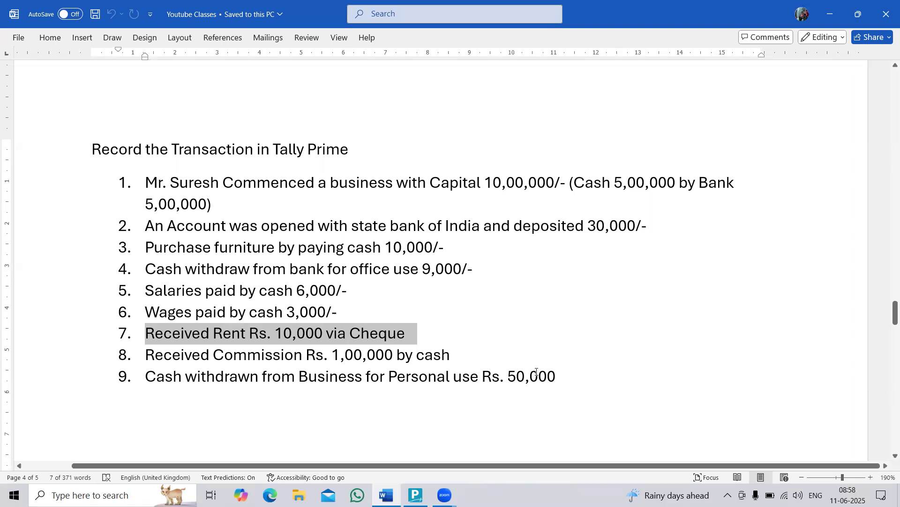
drag(569, 375, 51, 133)
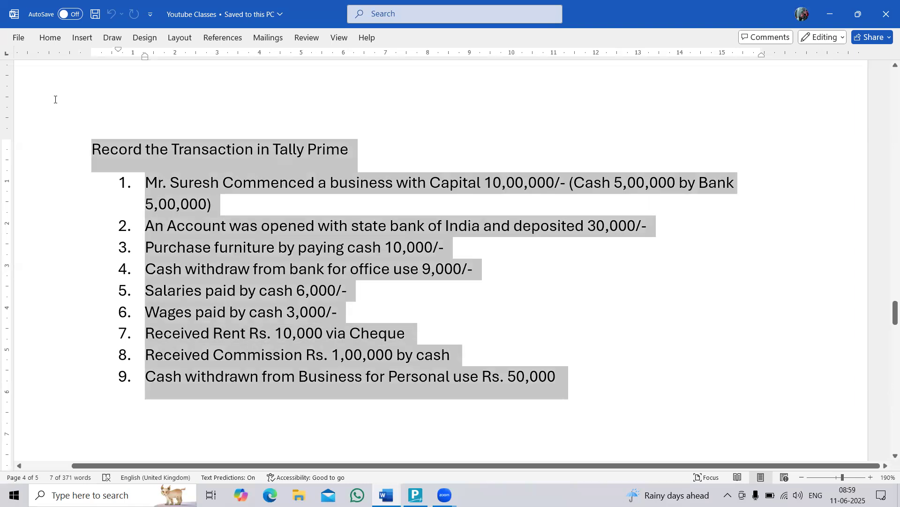
click(345, 354)
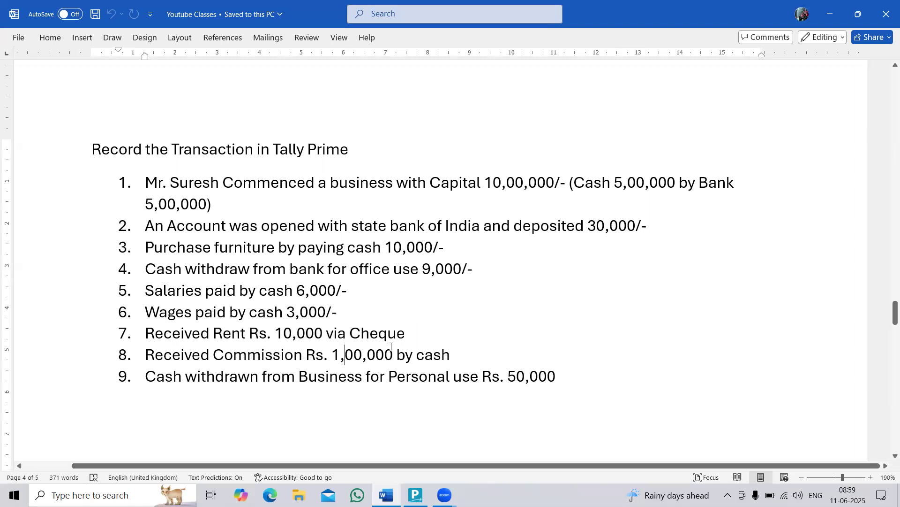
click(415, 495)
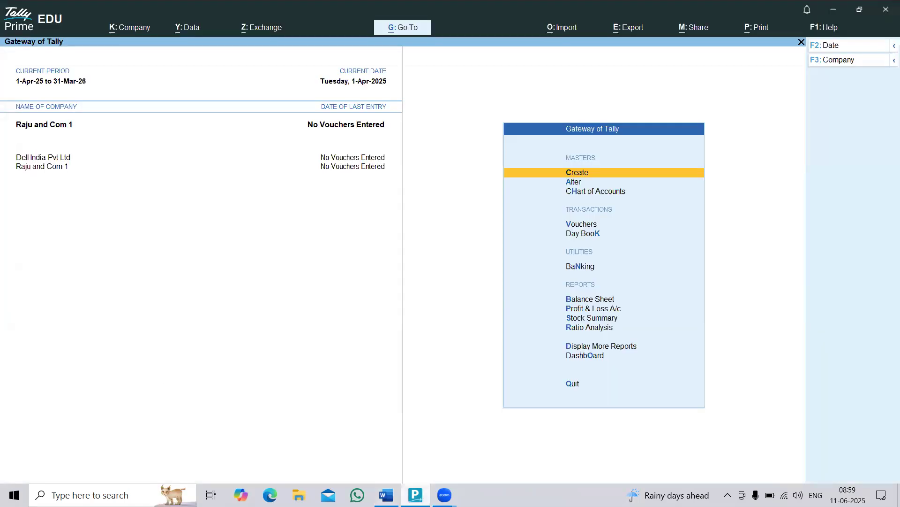
key(alt+Tab)
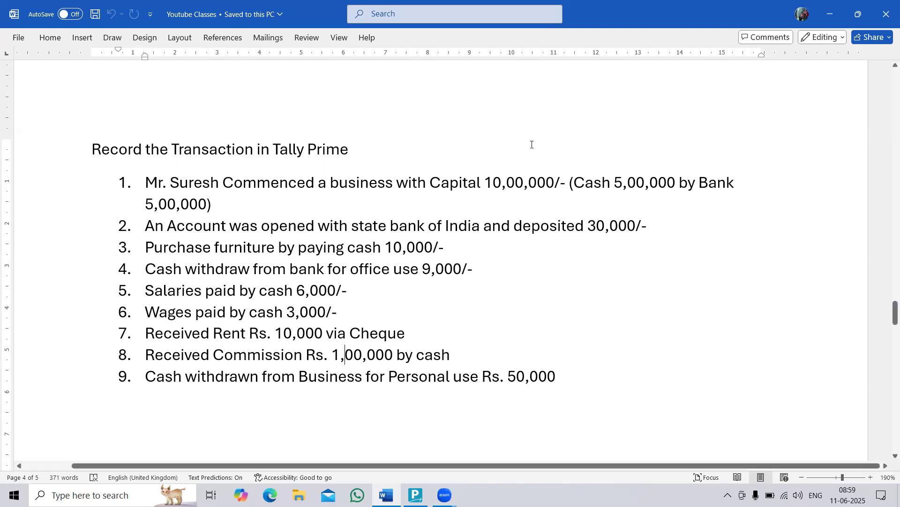
Review the capital, cash and bank parts of transaction 1, then switch to TallyPrime and open a new ledger form.
drag(490, 180, 554, 183)
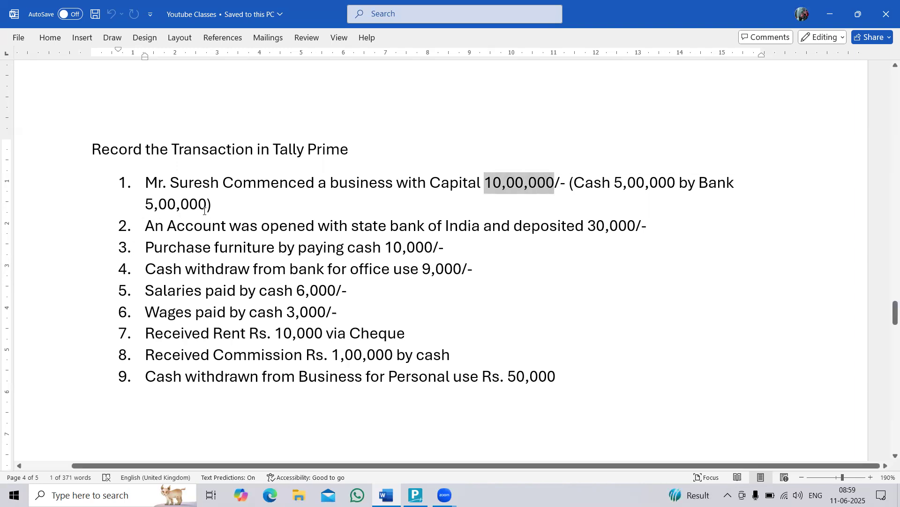
click(241, 208)
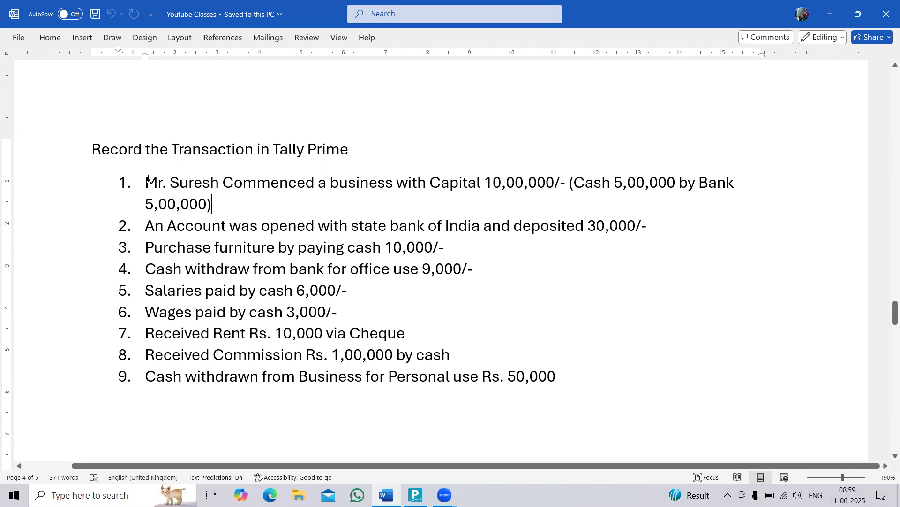
drag(147, 182, 220, 184)
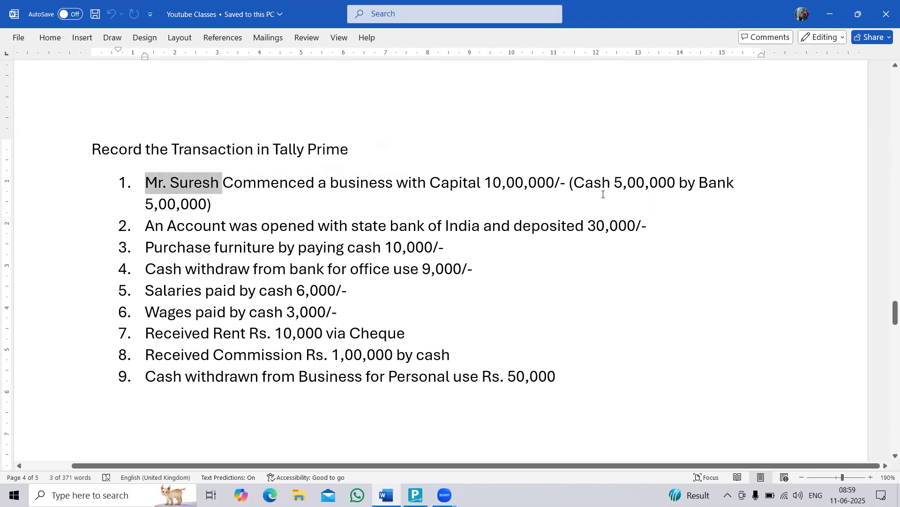
drag(574, 184, 611, 184)
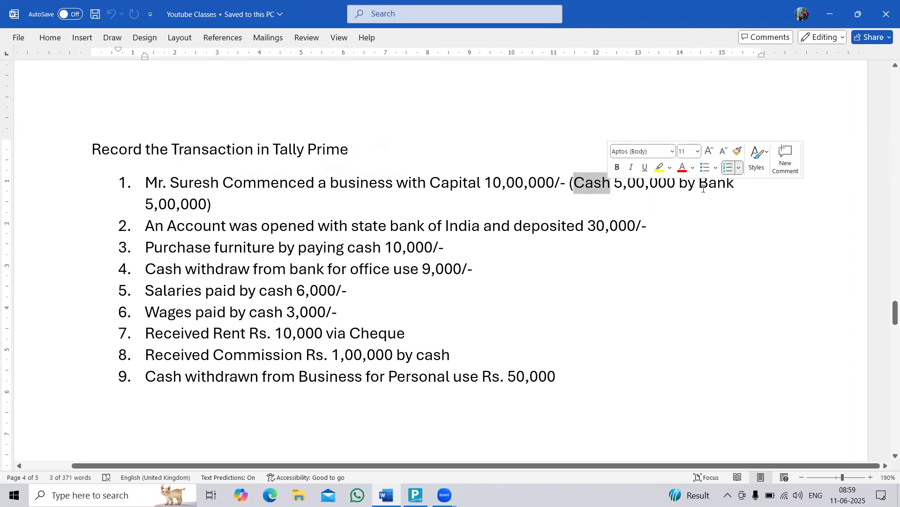
drag(711, 183, 744, 184)
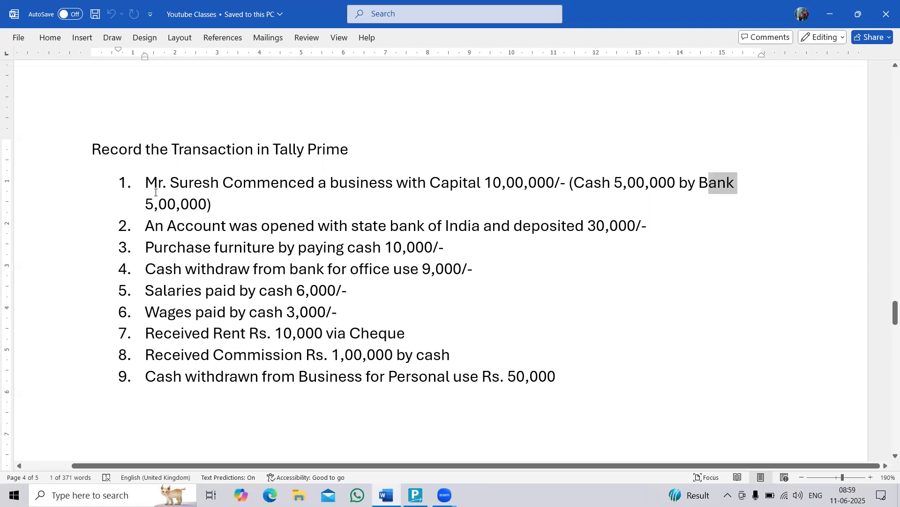
key(alt+Tab)
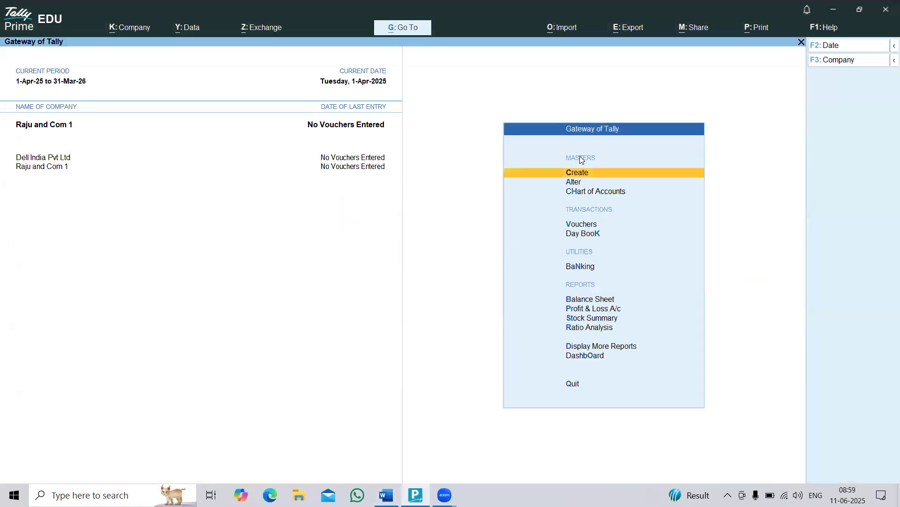
click(576, 176)
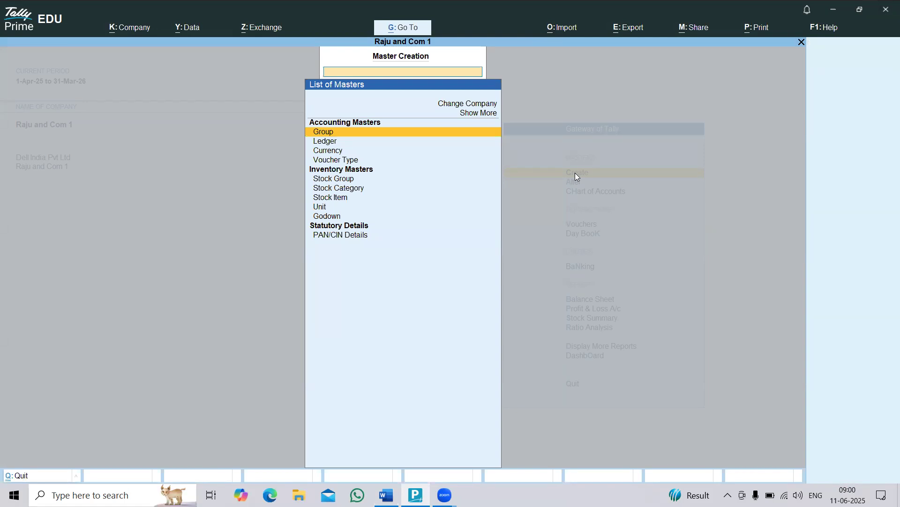
key(Down)
key(Return)
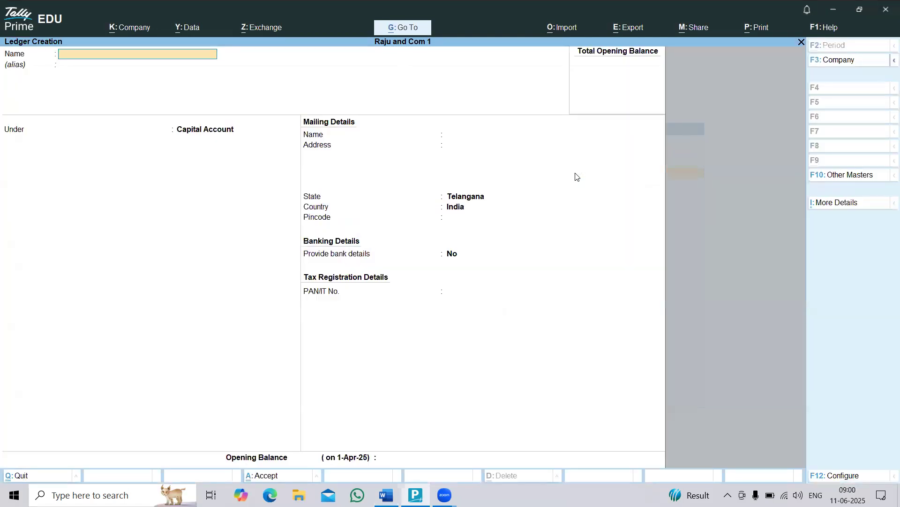
Create the owner's capital ledger under Capital Account, using the owner's name followed by "(Capital)".
key(alt+Tab)
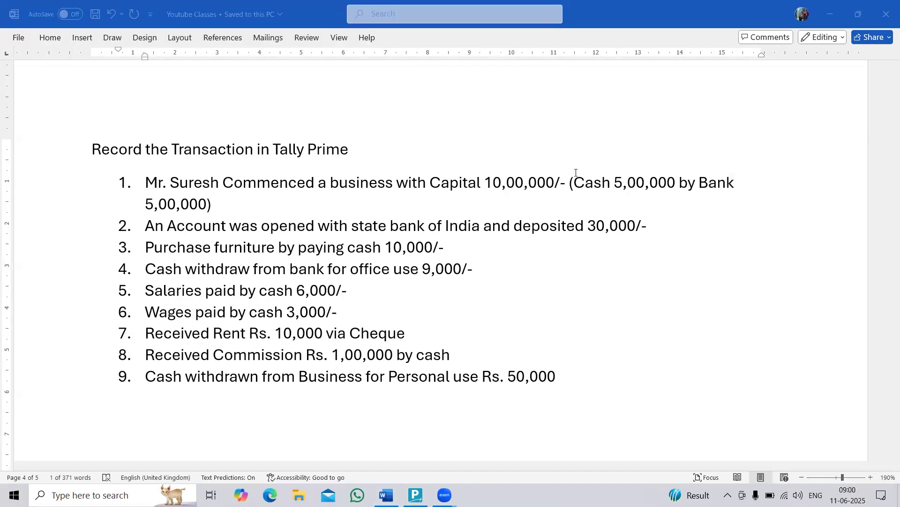
key(alt+Tab)
text(Mr Syre)
key(BackSpace)
key(BackSpace)
key(BackSpace)
text(uresh)
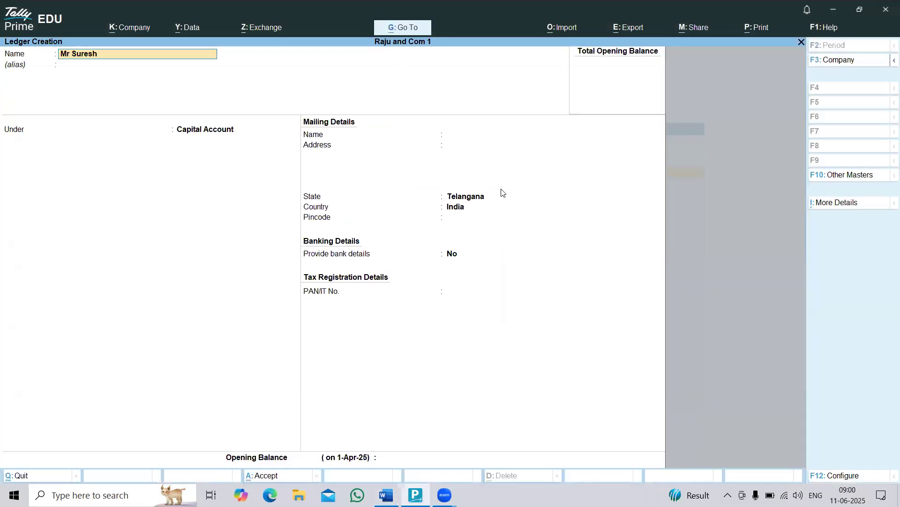
text( (capital))
key(Return)
text(Capi)
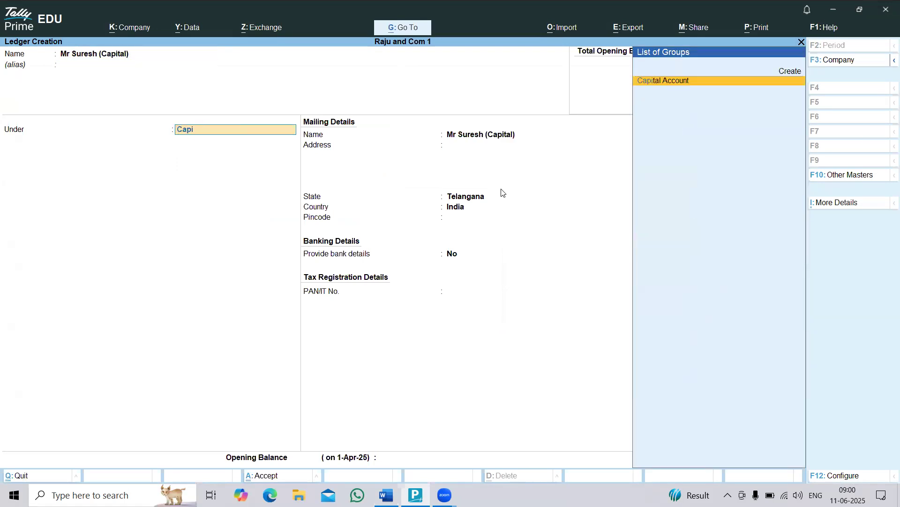
key(Return)
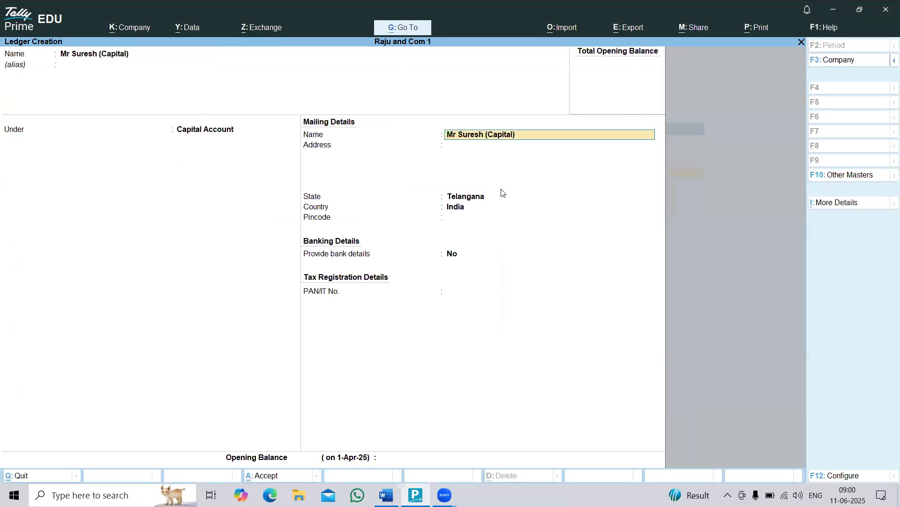
key(ctrl+a)
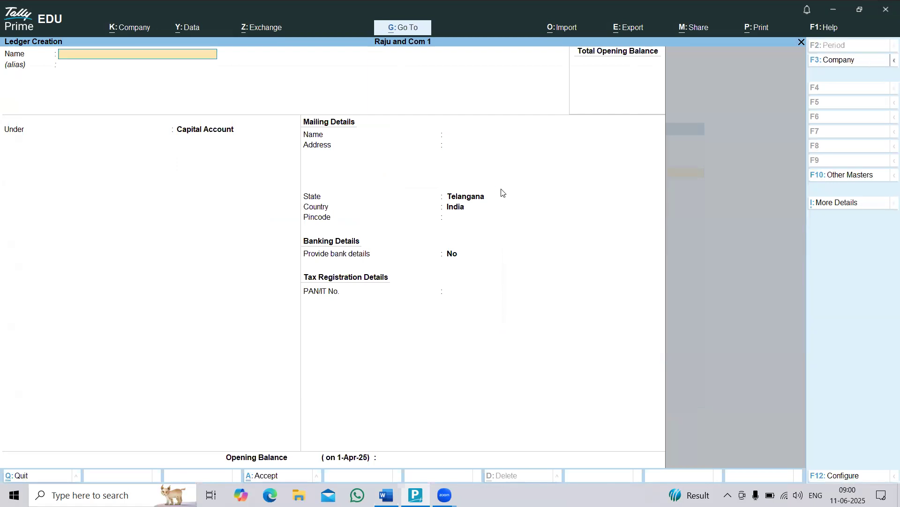
Check the cash and bank accounts needed in the Word list, then create a "State Bank of India" ledger under Bank Accounts in TallyPrime.
key(alt+Tab)
drag(573, 185, 613, 190)
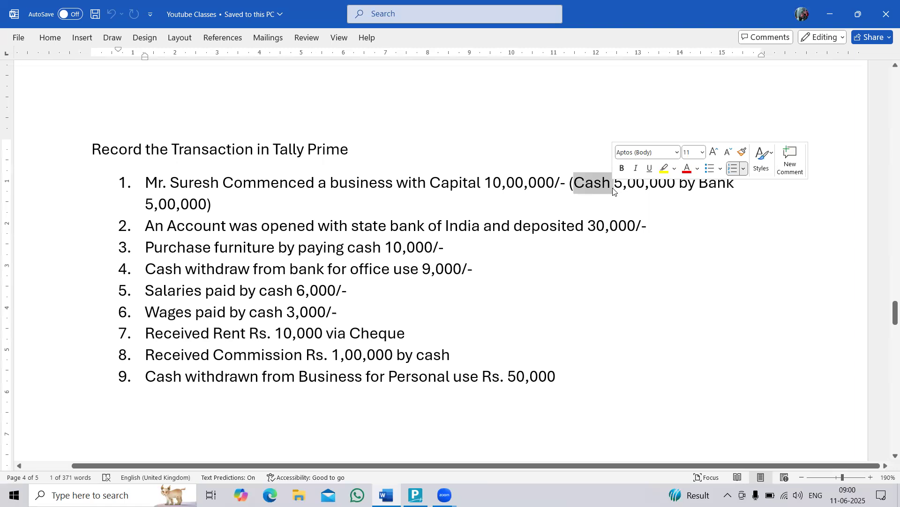
key(Down)
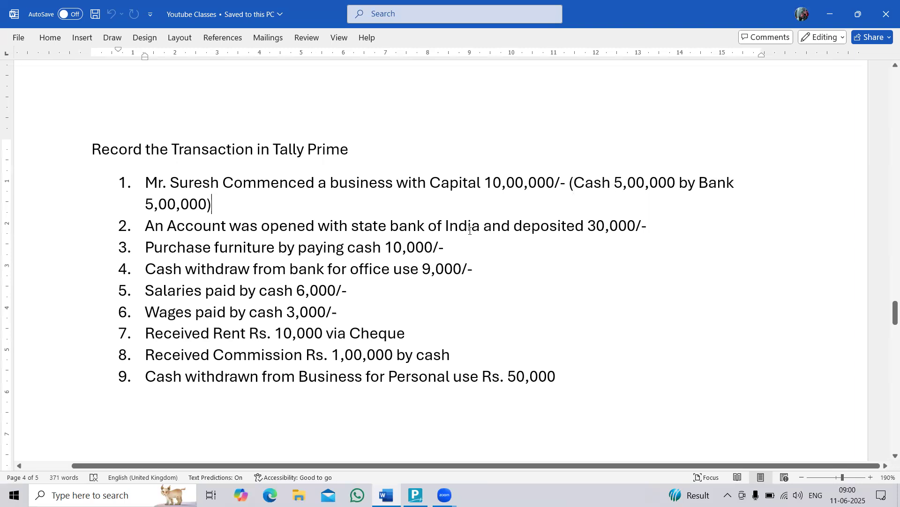
key(alt+Tab)
text(State Bank of india)
key(Return)
text(Ban)
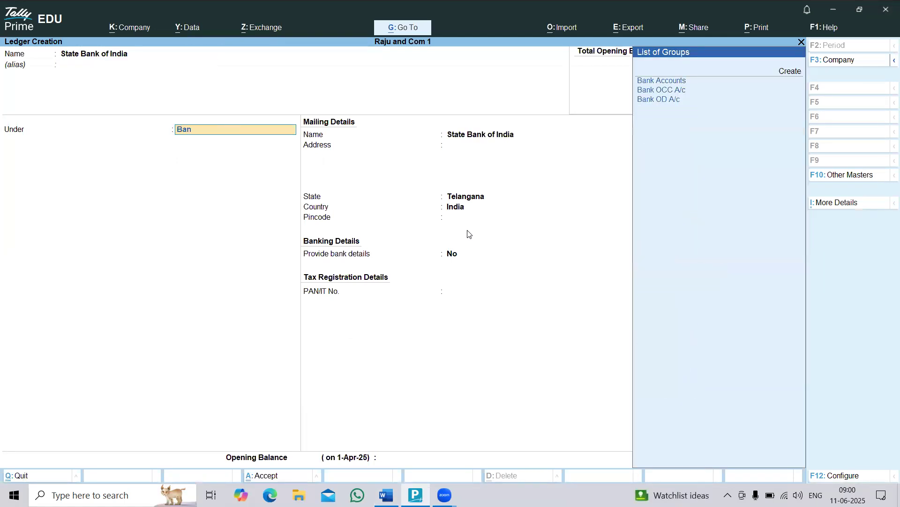
key(Return)
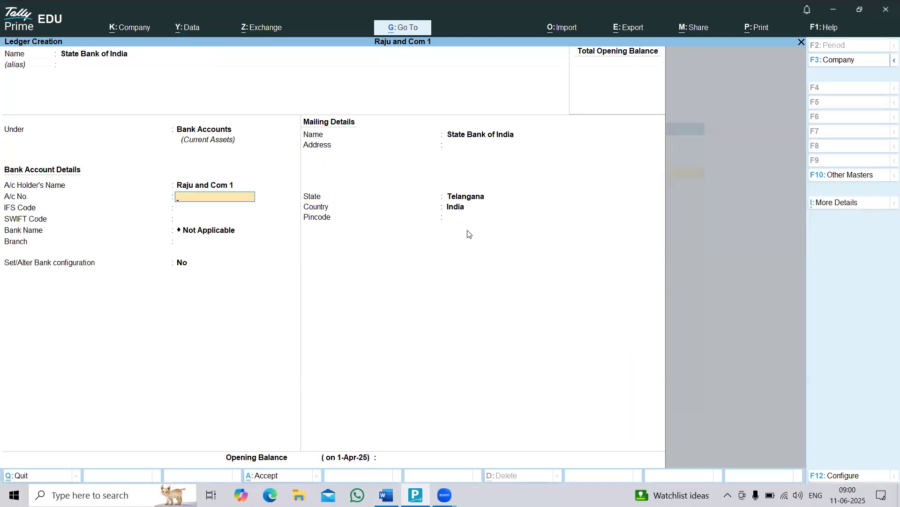
key(ctrl)
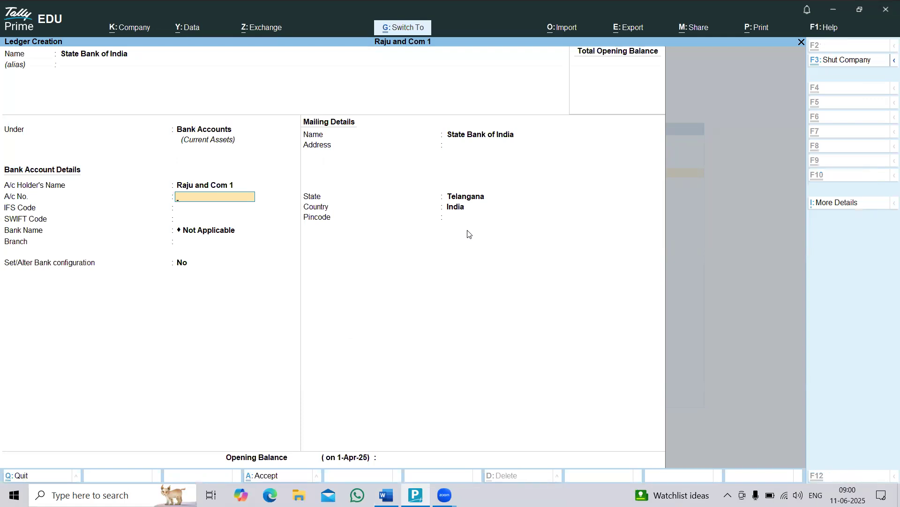
key(ctrl+a)
Review transactions 1 to 3 in the Word list and create a "Furniture" ledger under Fixed Assets in TallyPrime.
key(alt+Tab)
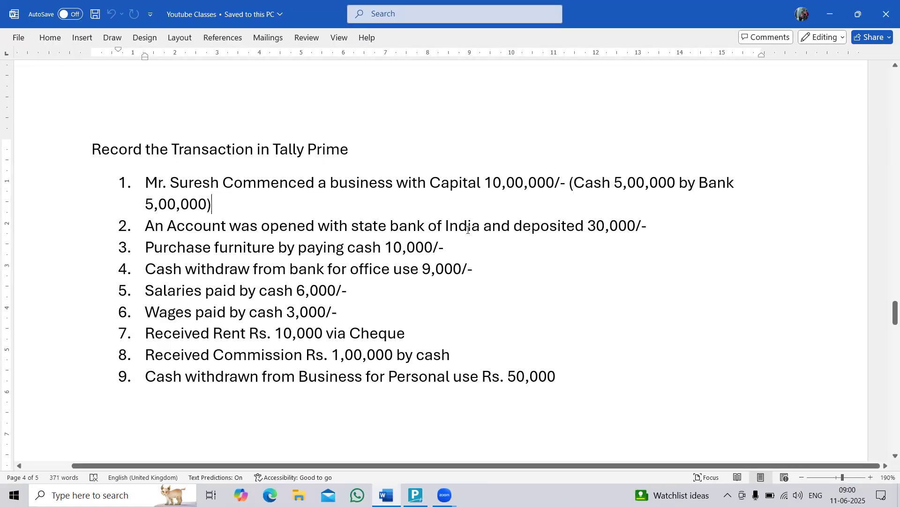
drag(146, 183, 224, 206)
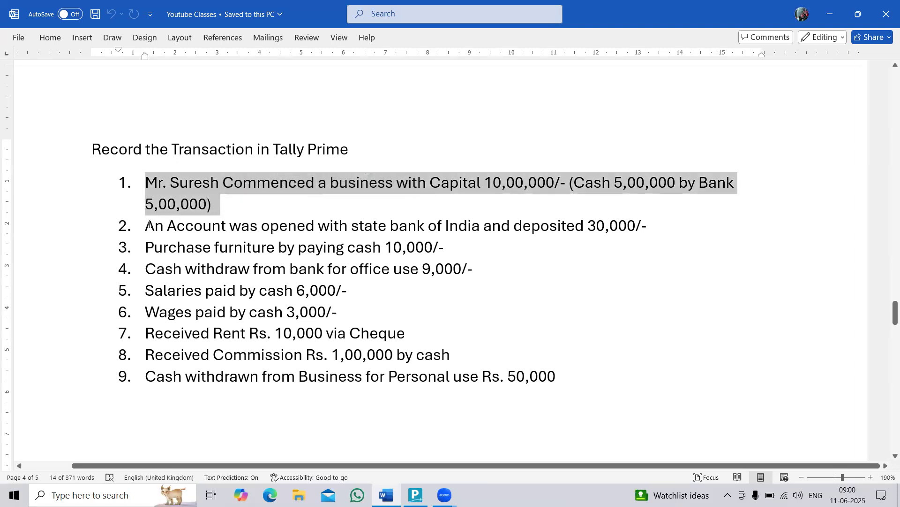
drag(145, 229, 669, 224)
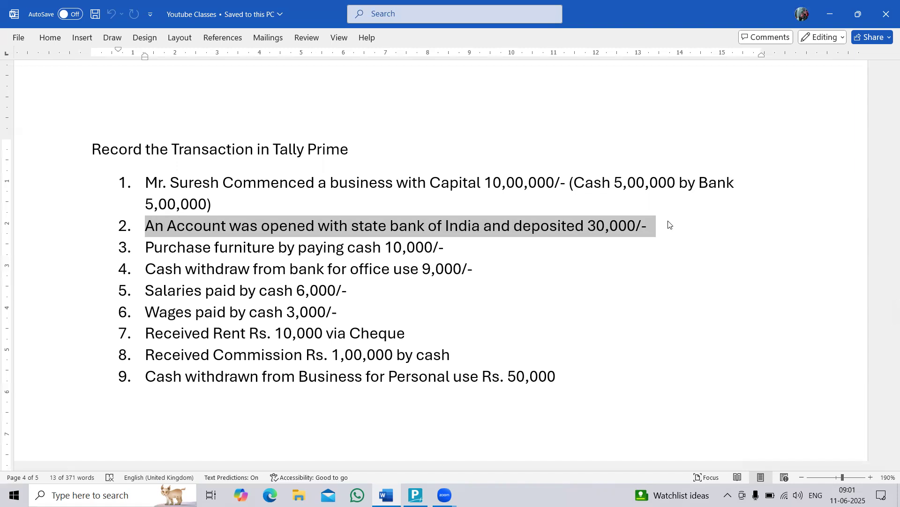
key(alt)
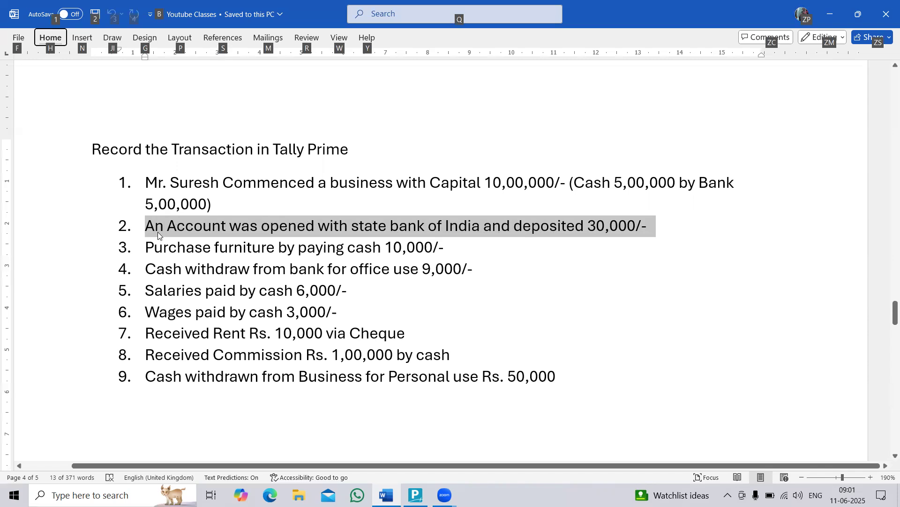
click(146, 247)
drag(147, 248, 444, 250)
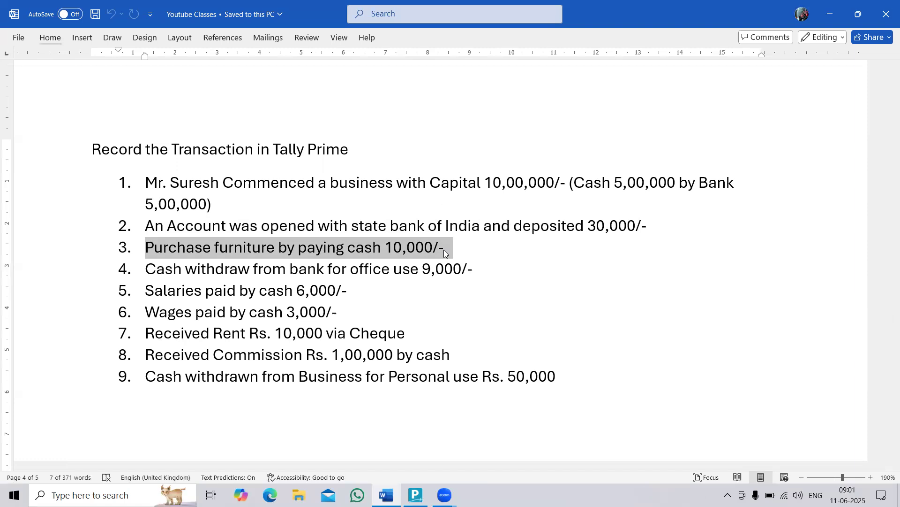
key(alt+Tab)
text(Fur)
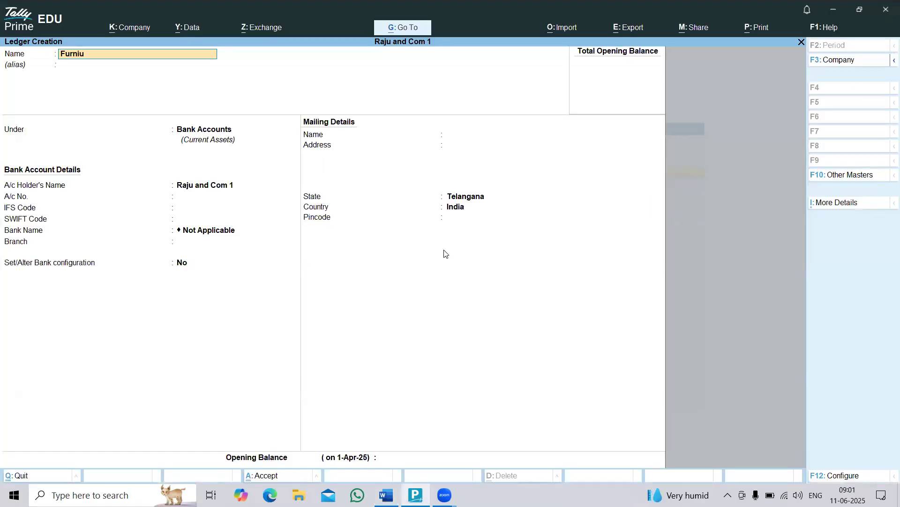
text(niture)
key(Return)
text(Fi)
key(Return)
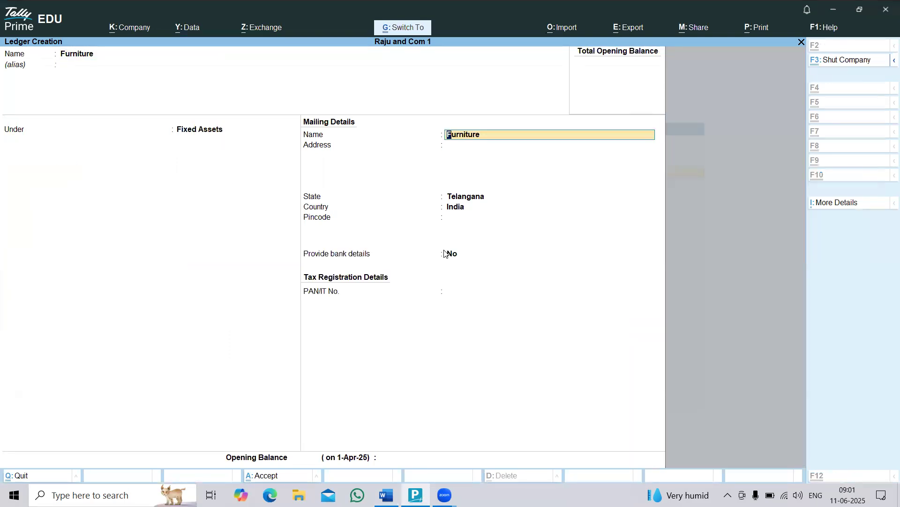
key(ctrl+a)
Switch to the Word list and review transactions 4 and 5 to determine which ledgers they need.
key(alt+Tab)
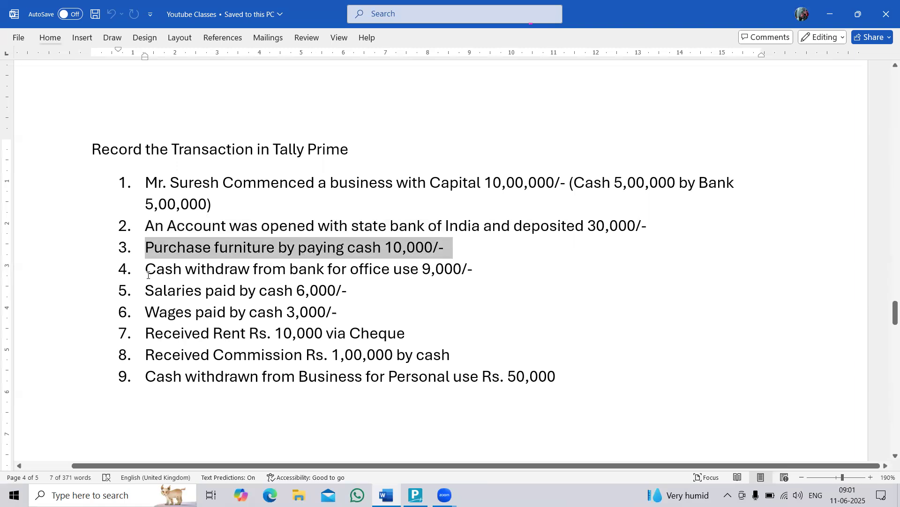
drag(178, 277, 474, 269)
click(161, 270)
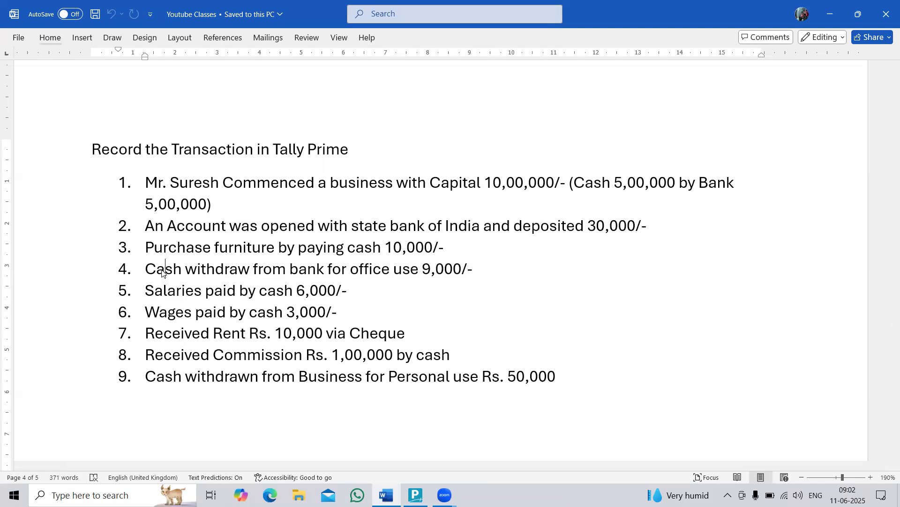
drag(162, 271, 507, 271)
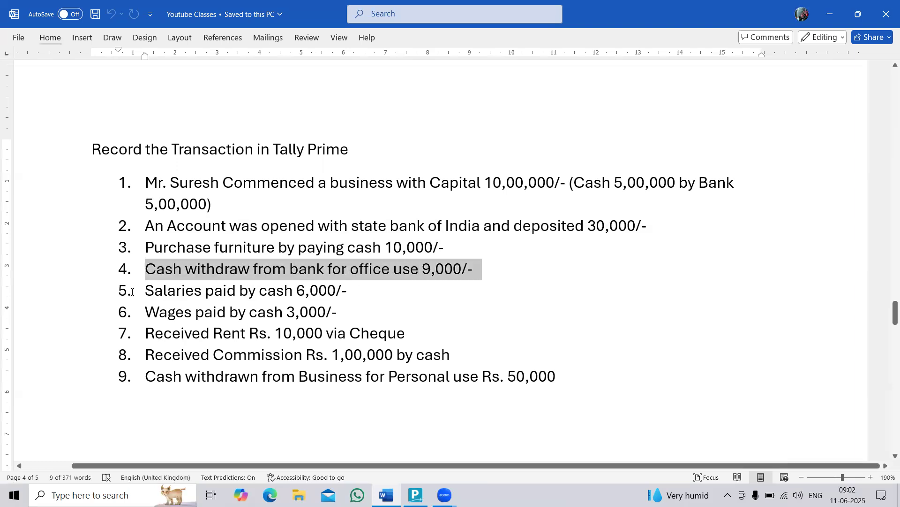
drag(146, 291, 364, 295)
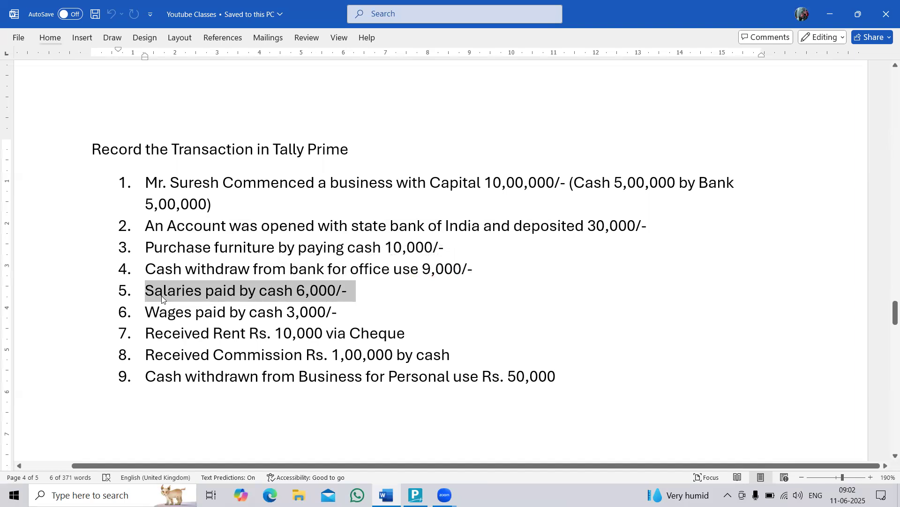
Switch to TallyPrime and create a "Salaries" ledger under Indirect Expenses.
key(alt+Tab)
text(Sa)
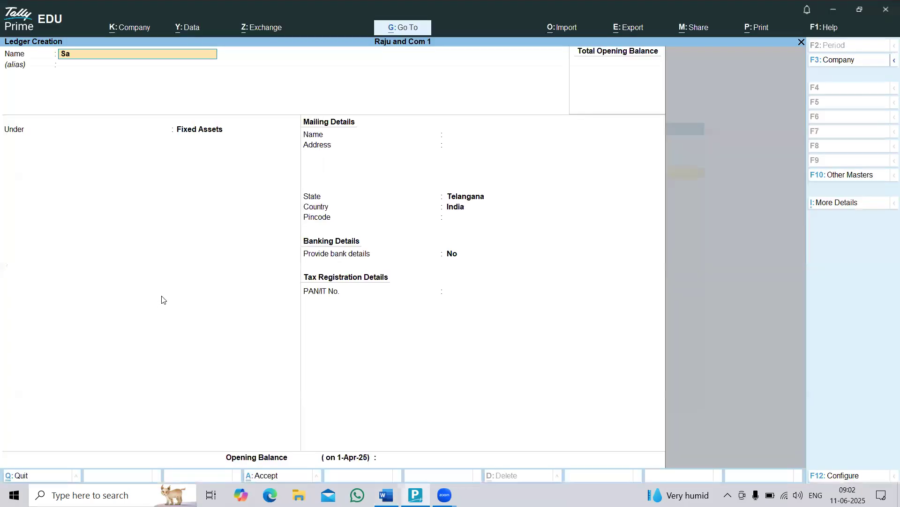
text(laries)
key(Return)
key(Return)
text(ind)
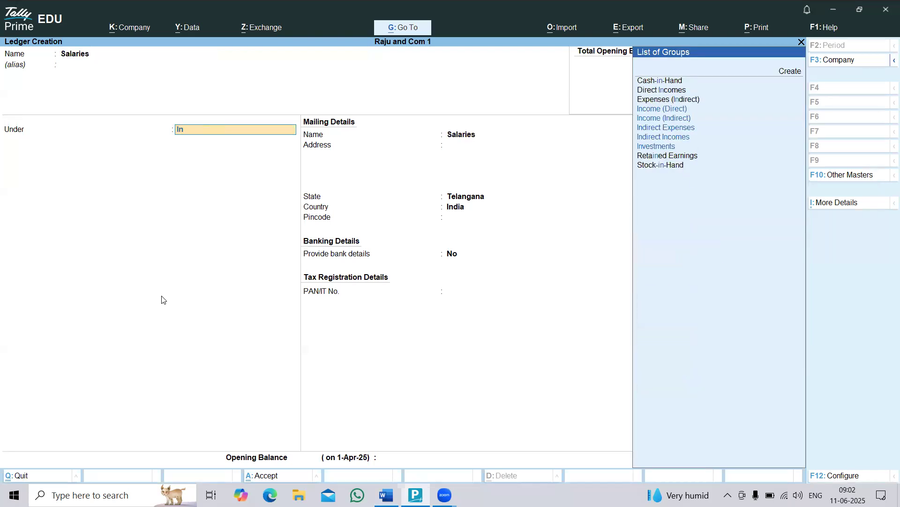
key(Return)
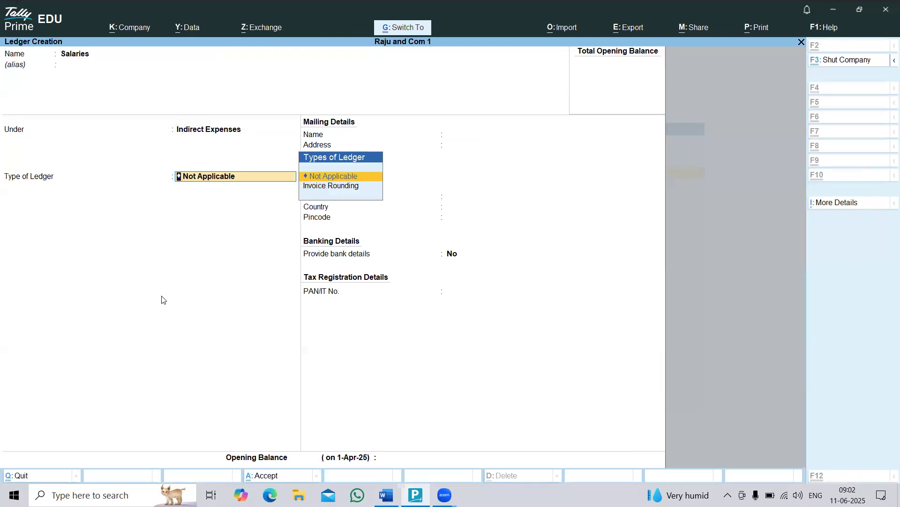
key(ctrl+a)
Check transaction 6 in the Word list, then create a "Wages" ledger under Indirect Expenses in TallyPrime.
key(alt+Tab)
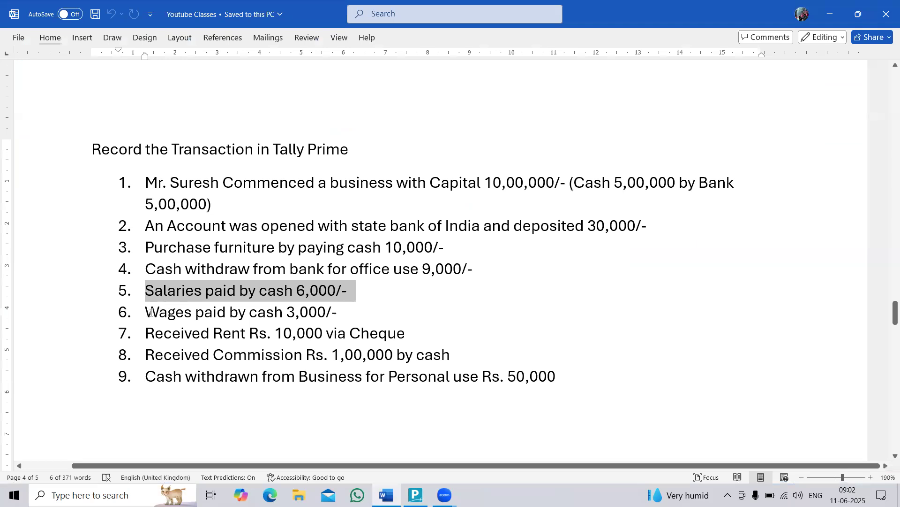
key(alt+Tab)
text(Wage)
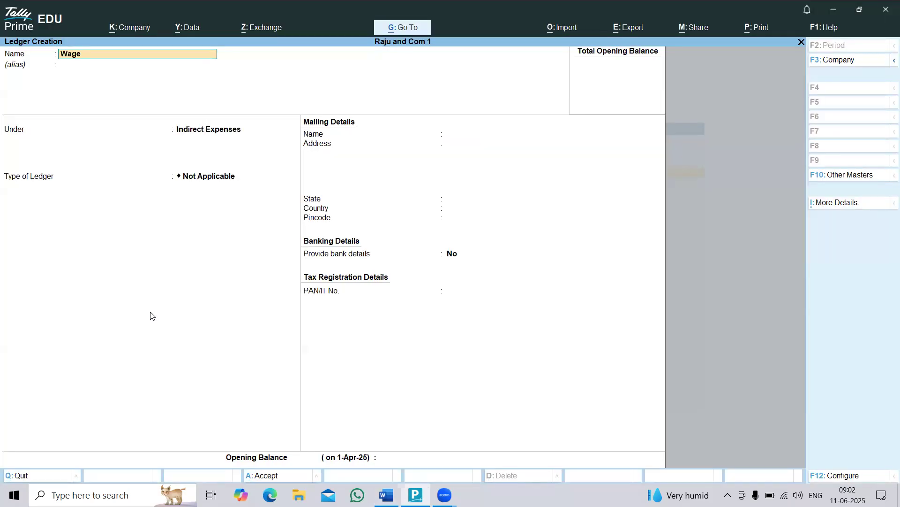
text(s)
key(Return)
key(ctrl)
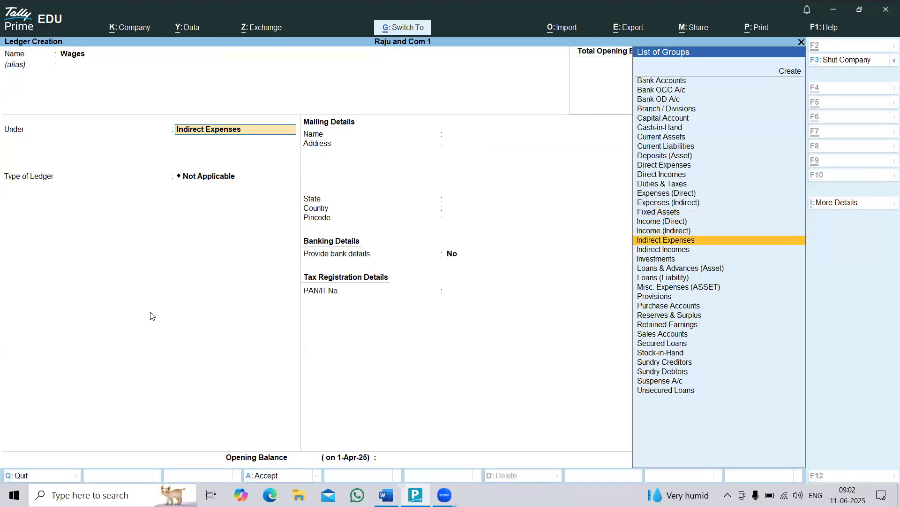
key(ctrl+a)
Copy the word "Rent" from transaction 7 in Word and use it to create a TallyPrime ledger under Indirect Incomes.
key(alt+Tab)
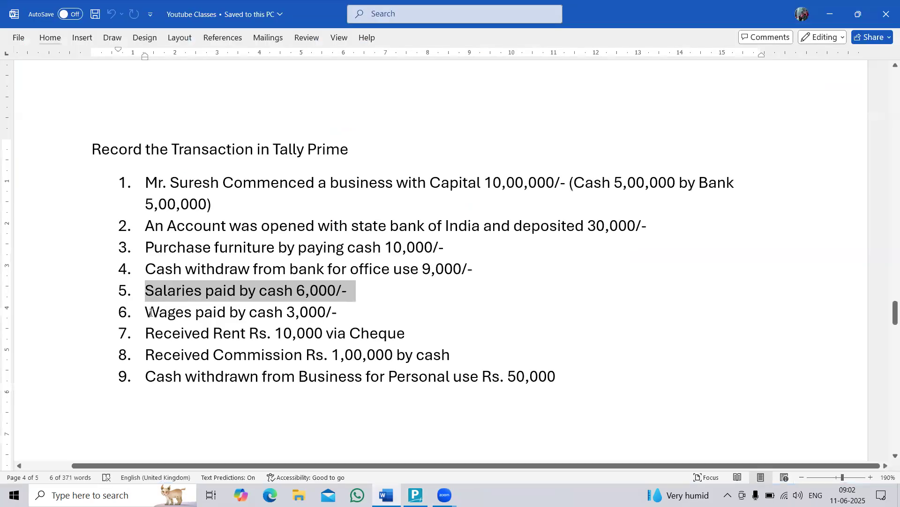
scroll(161, 310, down, 1)
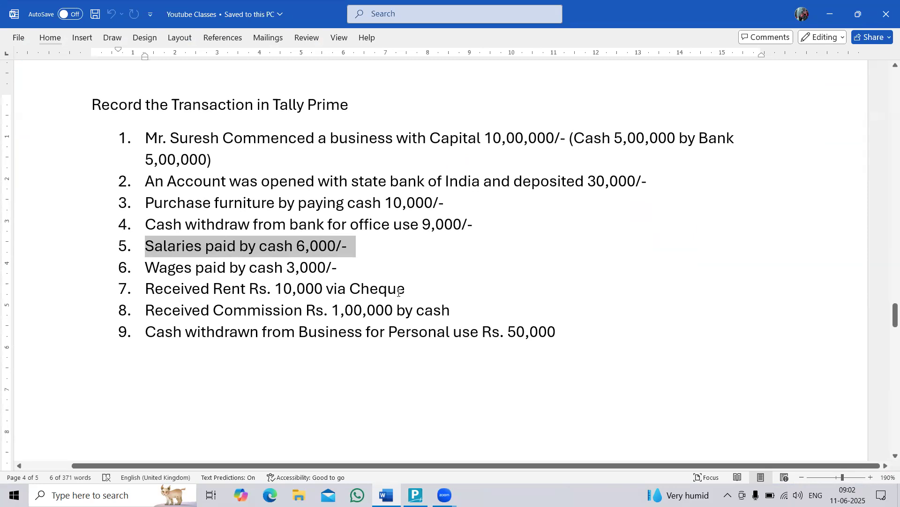
drag(213, 290, 247, 289)
key(ctrl+c)
key(alt+Tab)
key(ctrl+v)
key(Return)
text(Ind)
key(Down)
key(Return)
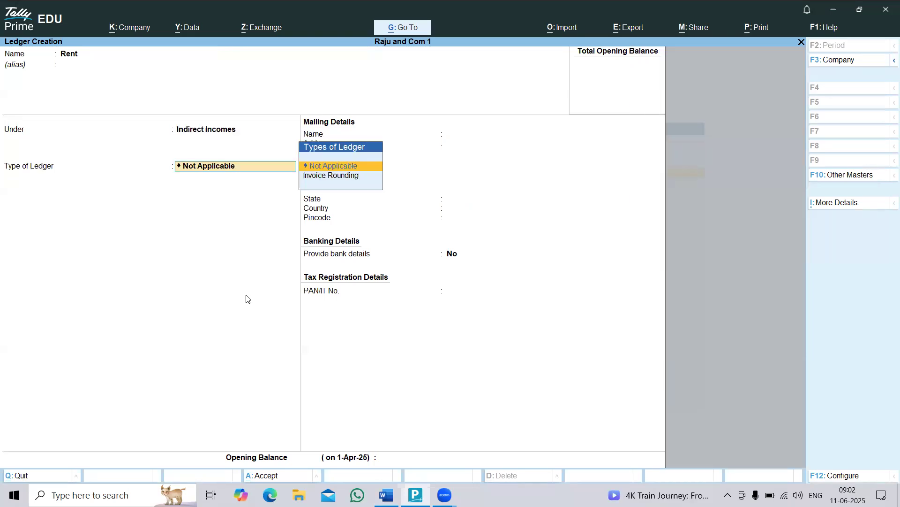
Switch back to the Word list and check the cheque payment mode in transaction 7.
key(alt+Tab)
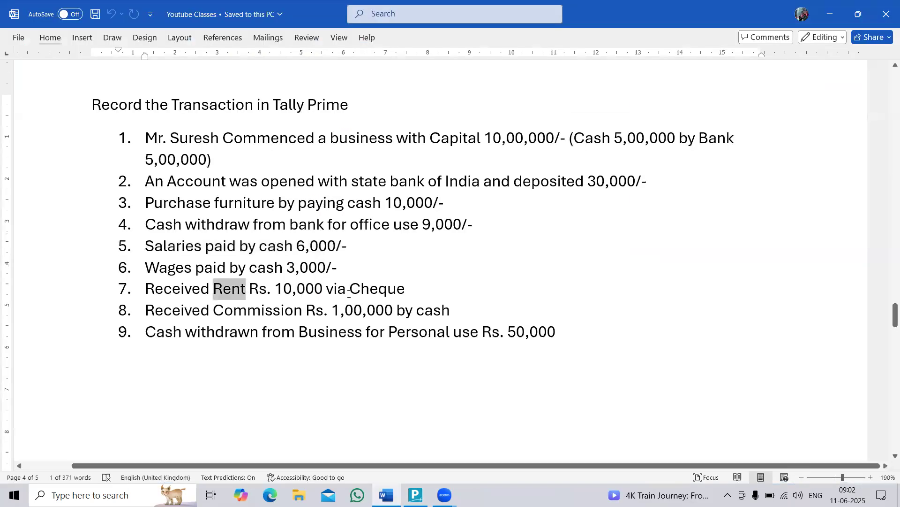
drag(349, 294, 412, 293)
key(alt)
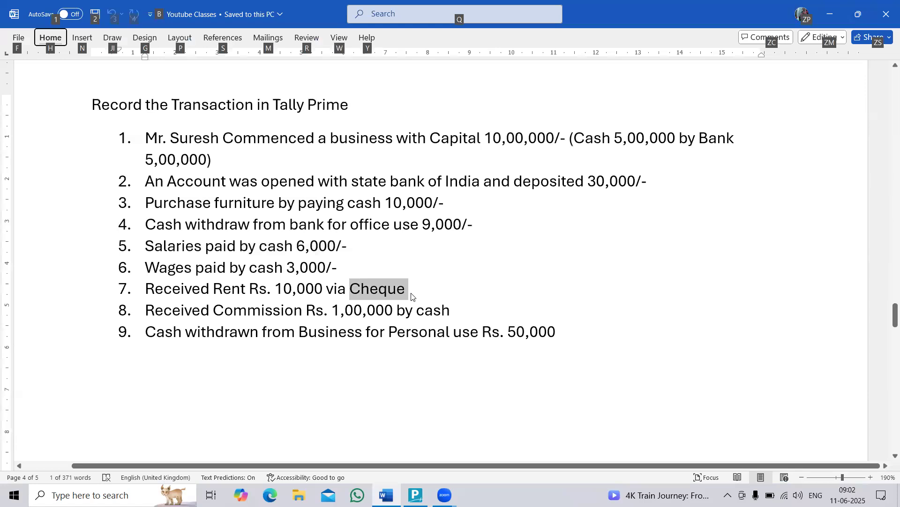
click(356, 290)
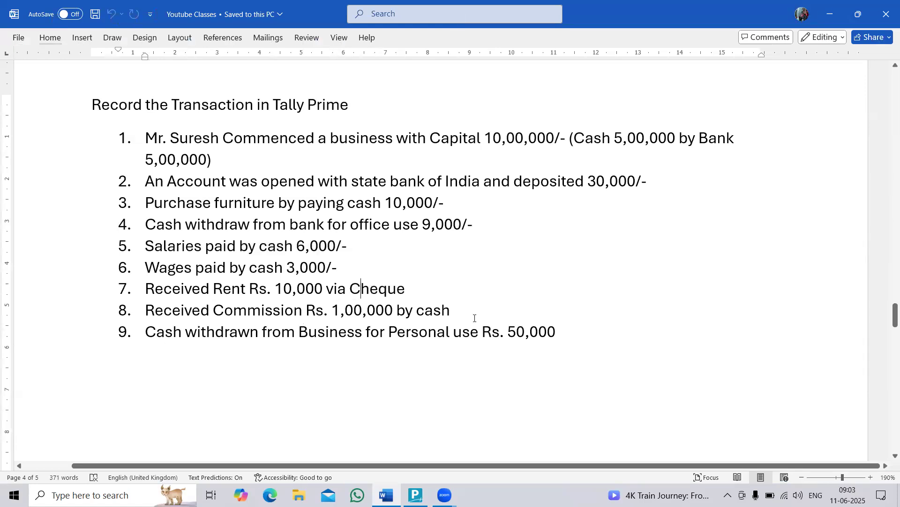
Switch to TallyPrime and create a "Commission" ledger under Indirect Incomes.
key(alt+Tab)
text(Commis)
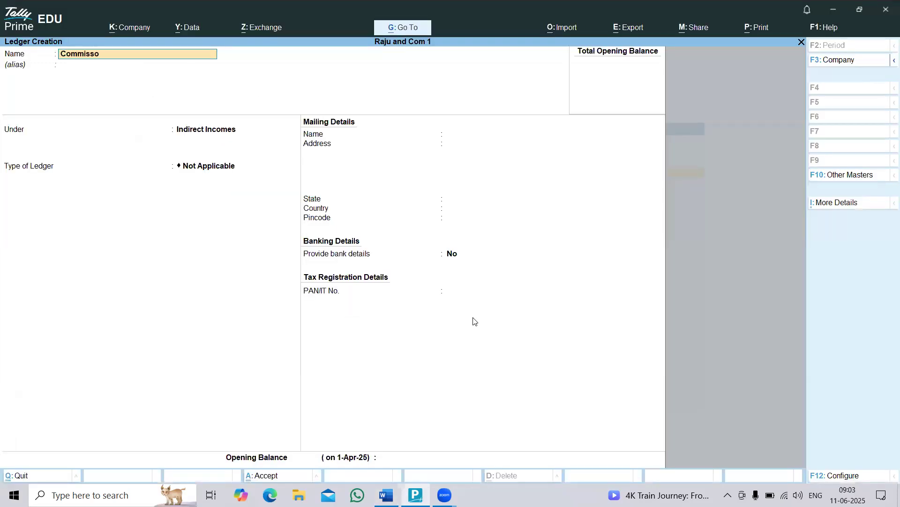
key(BackSpace)
key(BackSpace)
text(ion)
key(Return)
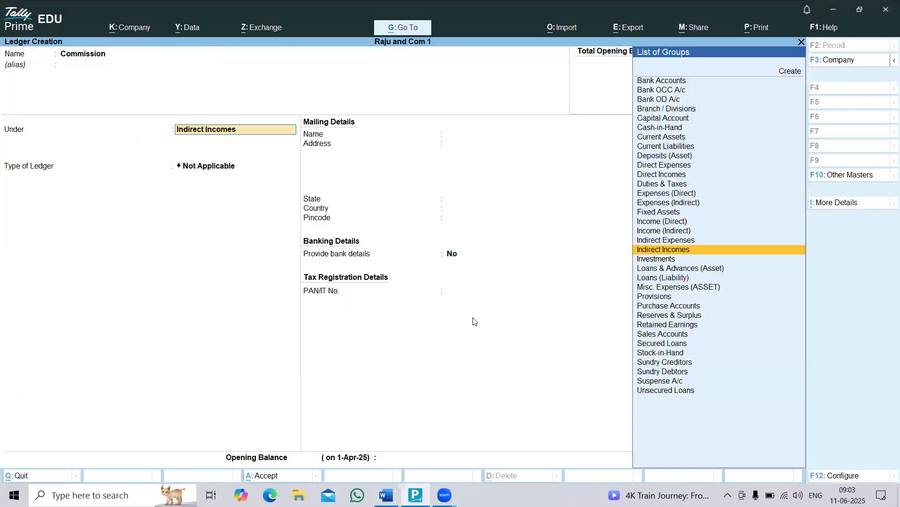
text(ind)
key(Down)
key(Return)
key(Return)
key(ctrl+a)
Switch to the Word list and review the cash part of transaction 8 and the personal withdrawal in transaction 9.
key(alt+Tab)
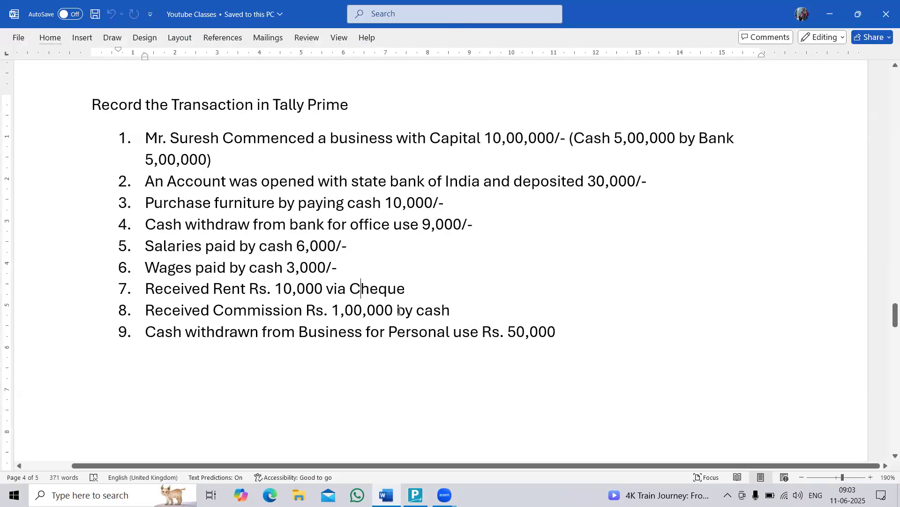
drag(421, 310, 456, 311)
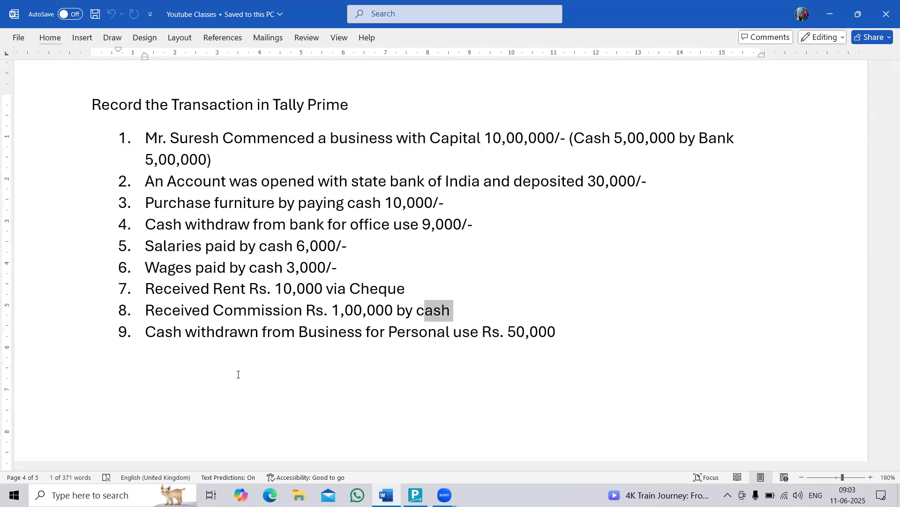
drag(154, 335, 606, 332)
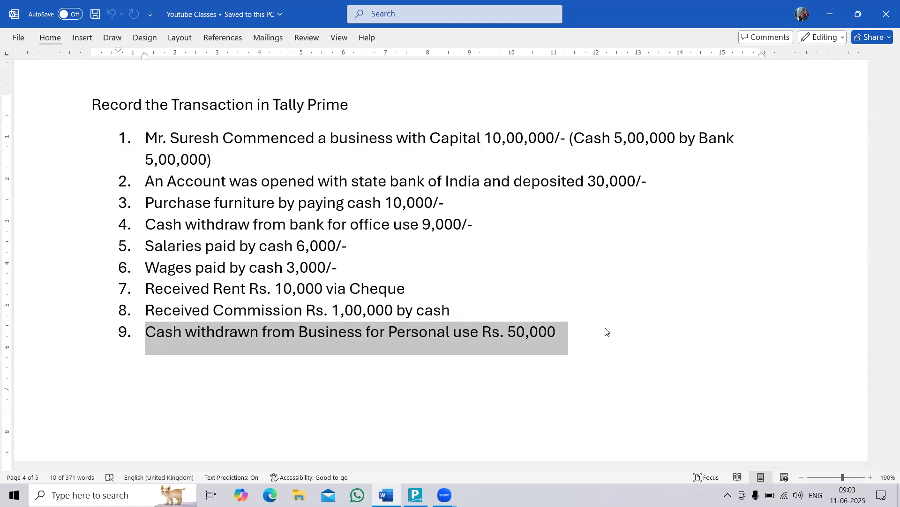
Switch to TallyPrime and create a "Drawings" ledger under Capital Account.
key(alt+Tab)
text(Drawings)
key(Return)
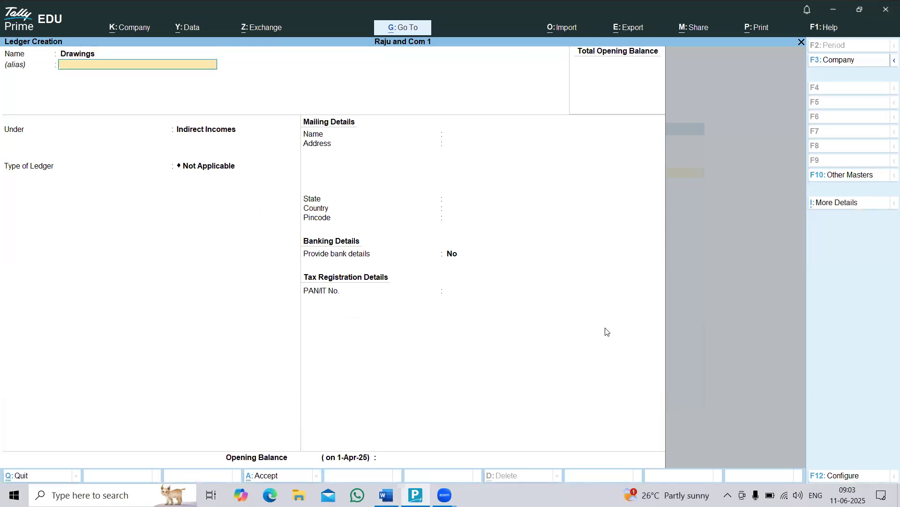
key(Return)
text(Cap)
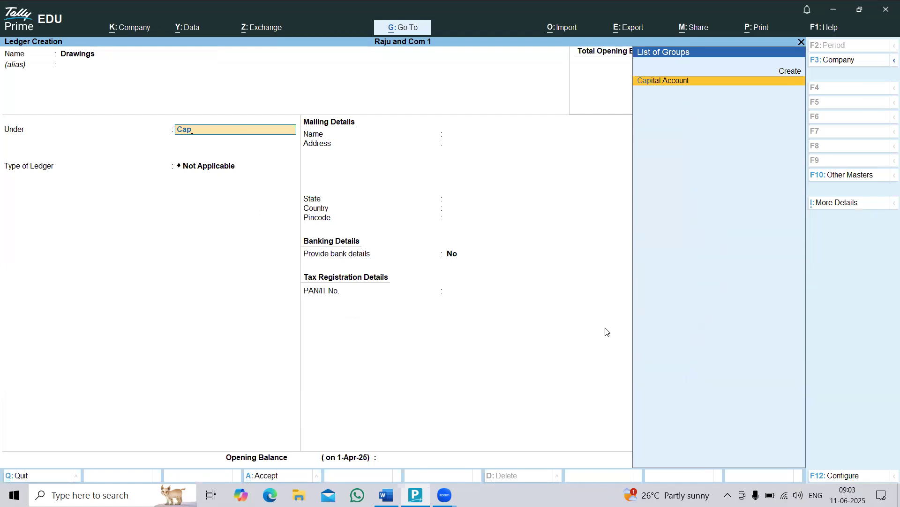
key(Return)
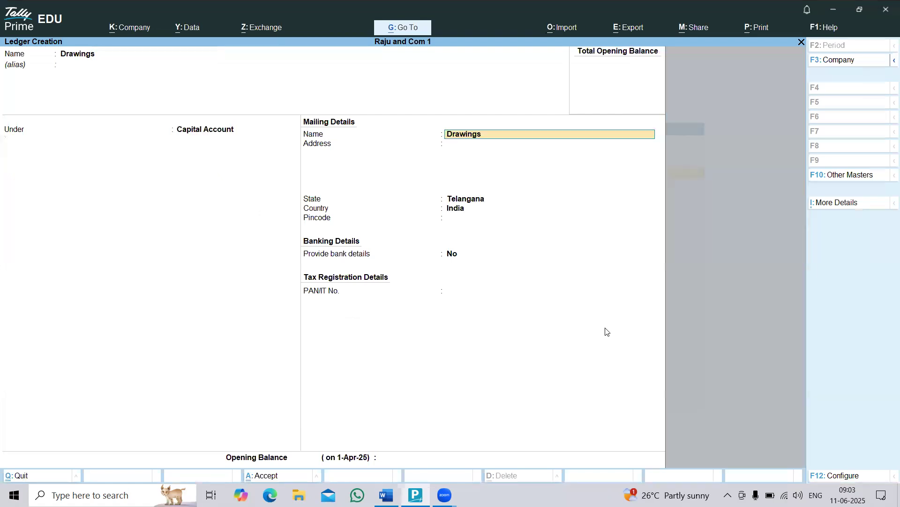
key(ctrl+a)
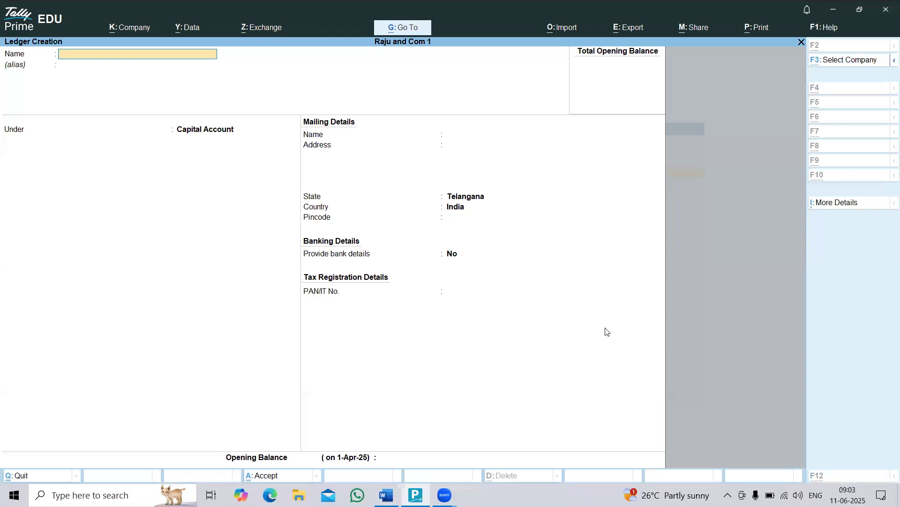
Review all nine transactions in the Word list against the ledgers created in TallyPrime.
key(alt+Tab)
scroll(465, 317, up, 1)
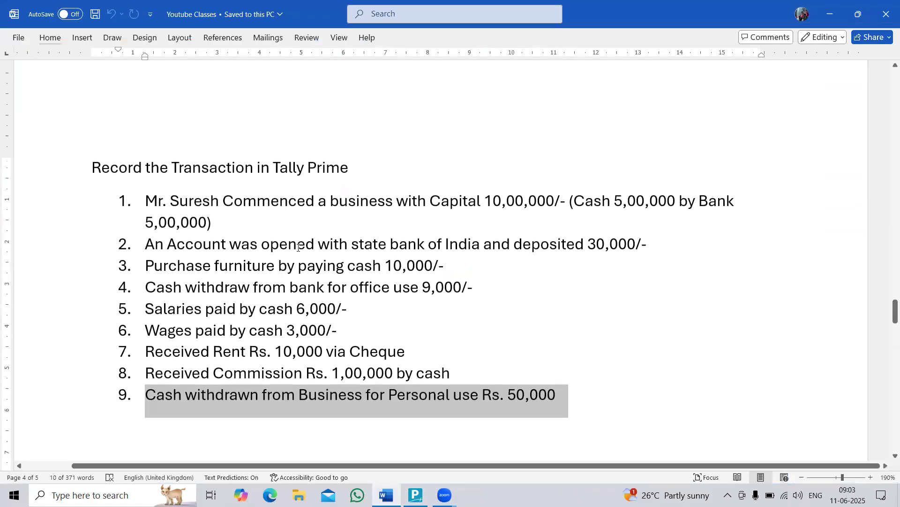
drag(94, 167, 555, 394)
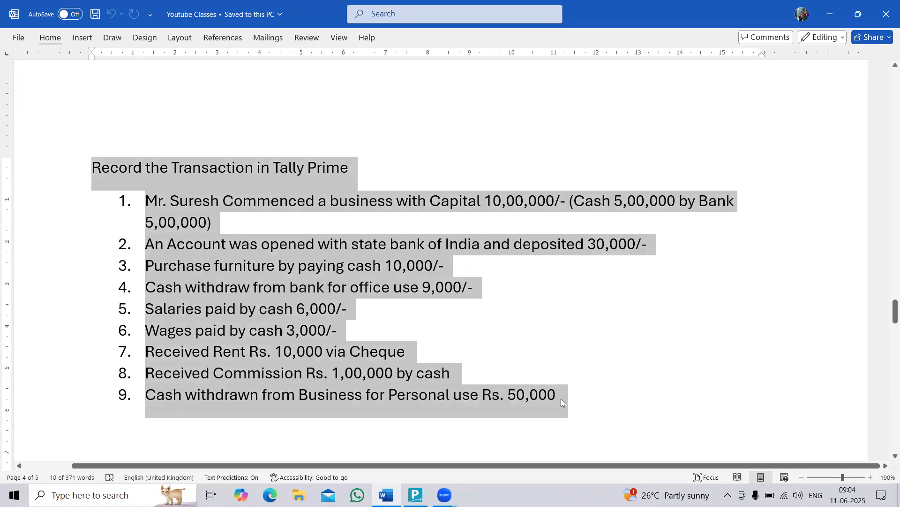
click(561, 399)
key(alt+Tab)
key(alt+Tab)
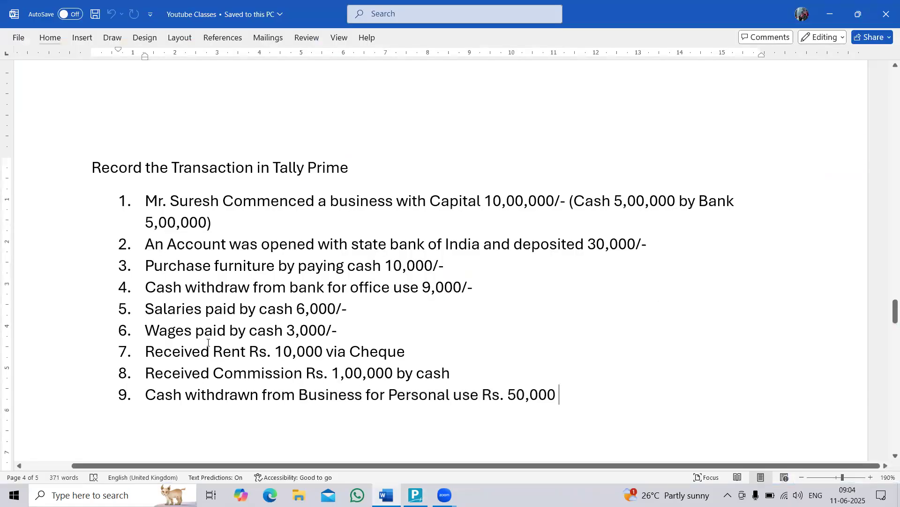
drag(146, 201, 570, 396)
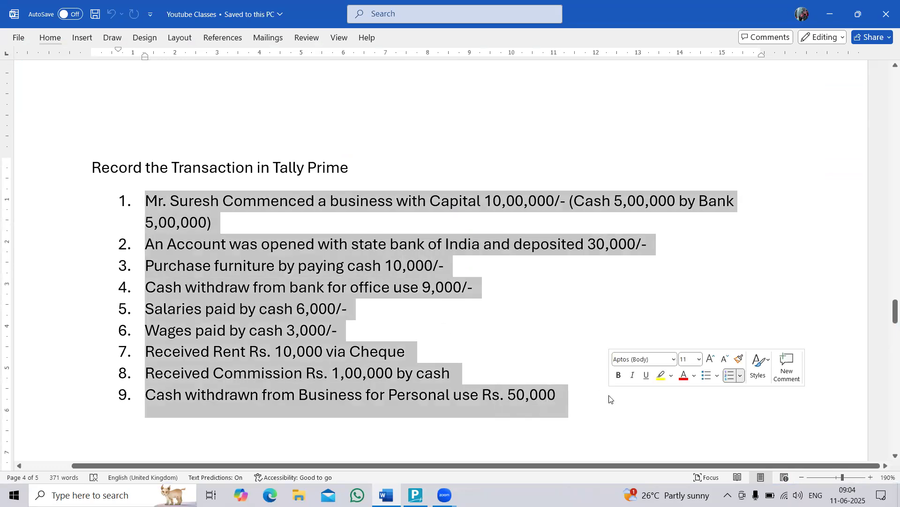
click(196, 268)
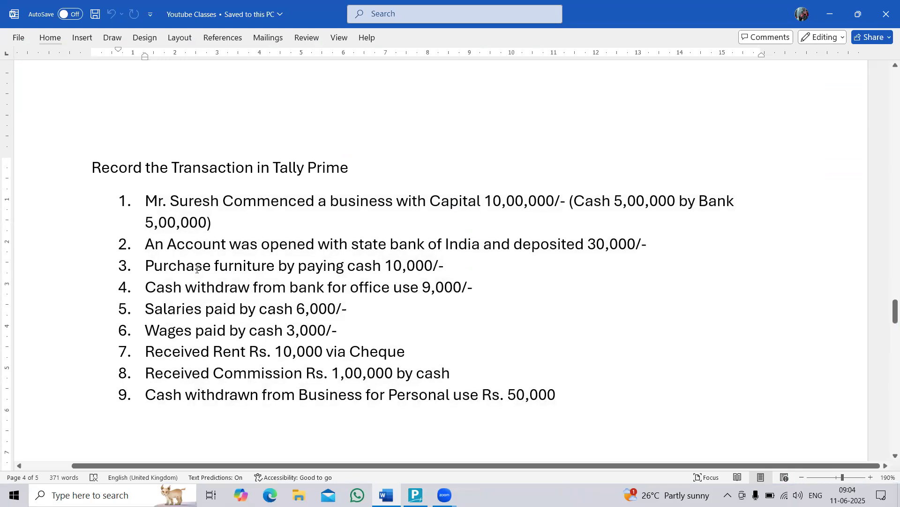
Switch to TallyPrime, quit ledger creation back to the Gateway of Tally, and open voucher entry.
key(alt+Tab)
key(Escape)
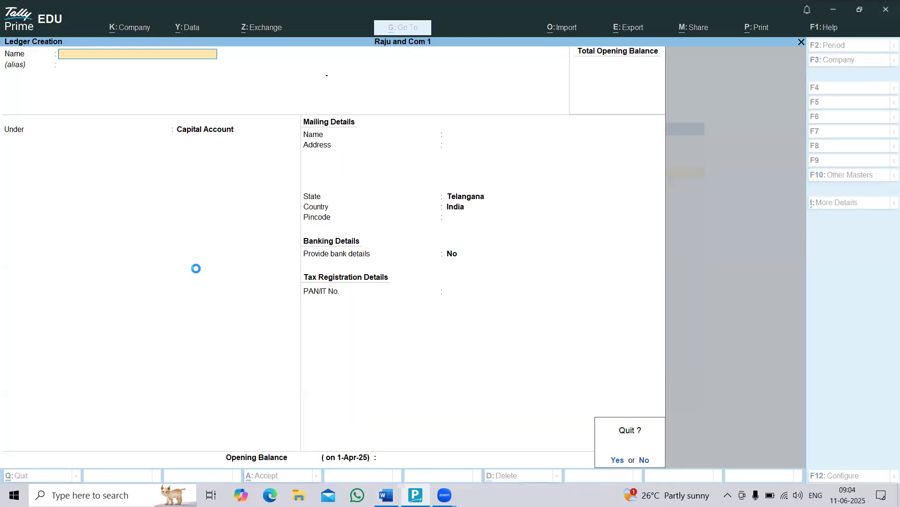
key(Return)
key(Escape)
key(Down)
key(Down)
key(Down)
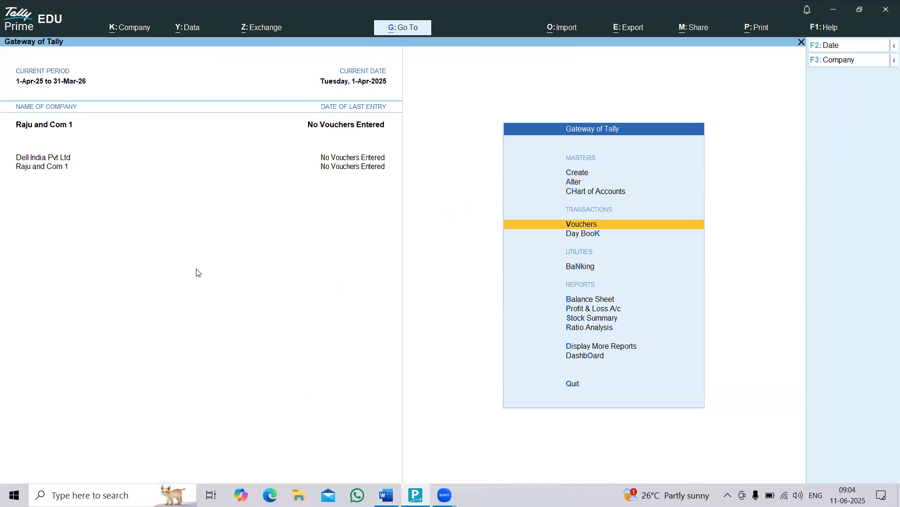
key(Return)
Switch to the Word list and review transaction 1, the capital introduced in cash and by bank.
key(alt+Tab)
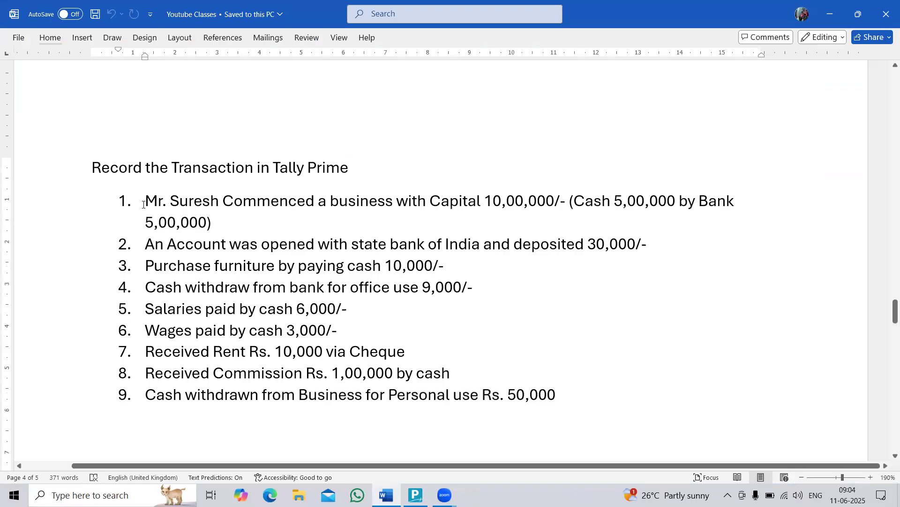
triple_click(257, 227)
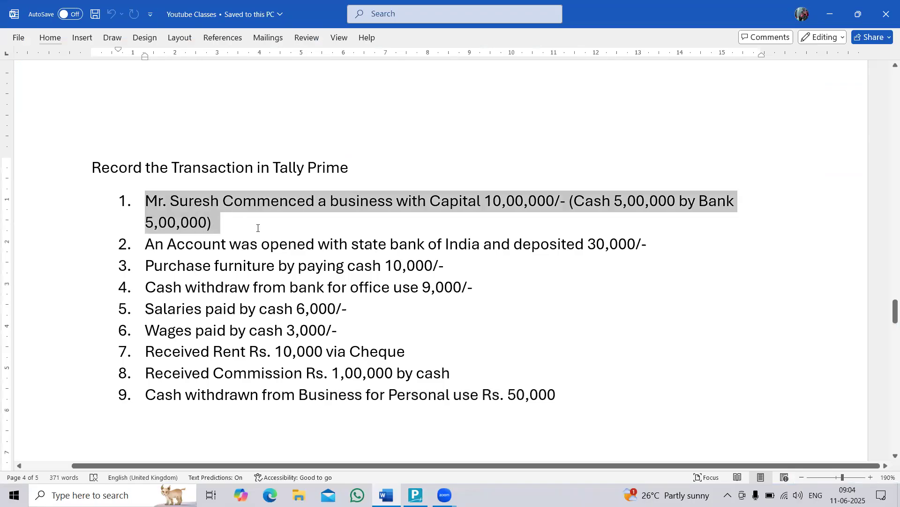
click(226, 231)
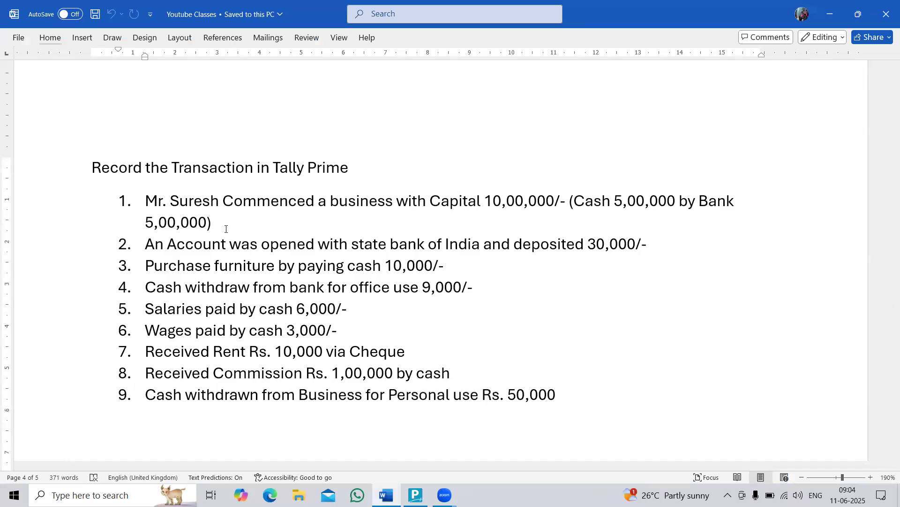
Switch to TallyPrime, start a Receipt voucher and change its mode to Double Entry.
key(alt+Tab)
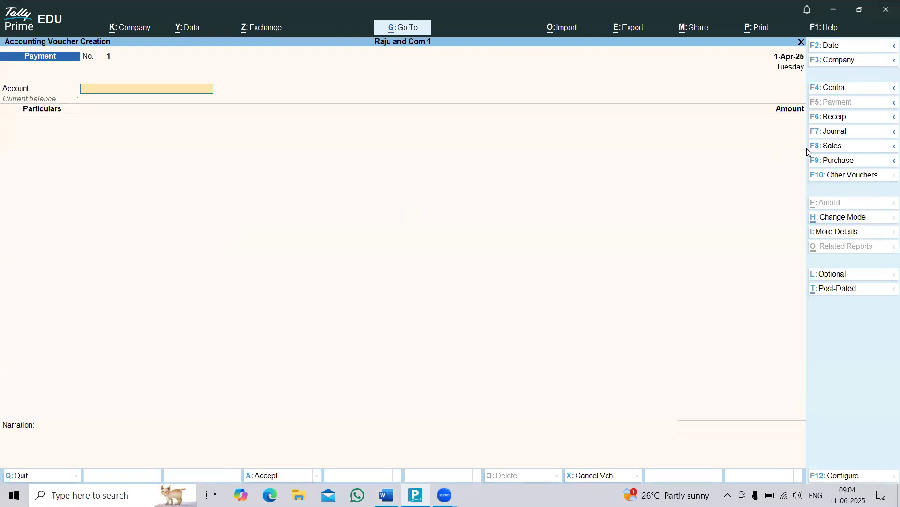
click(825, 118)
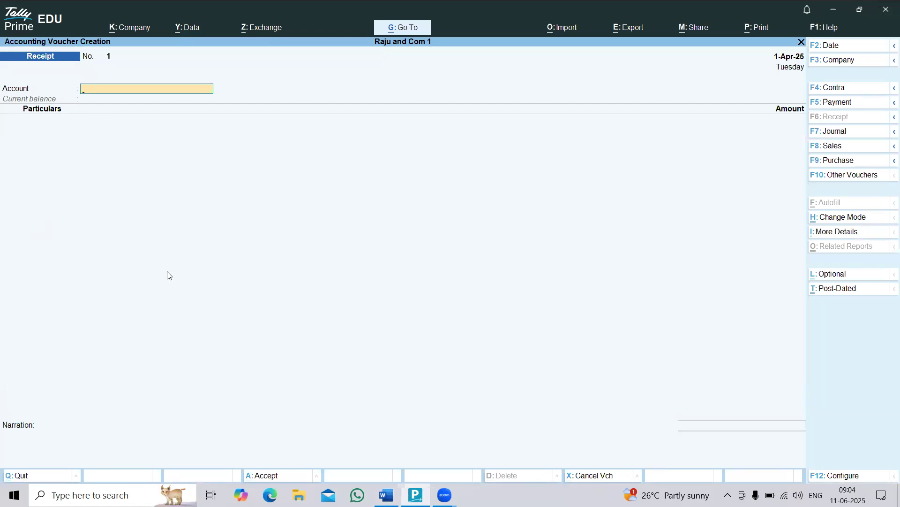
click(834, 223)
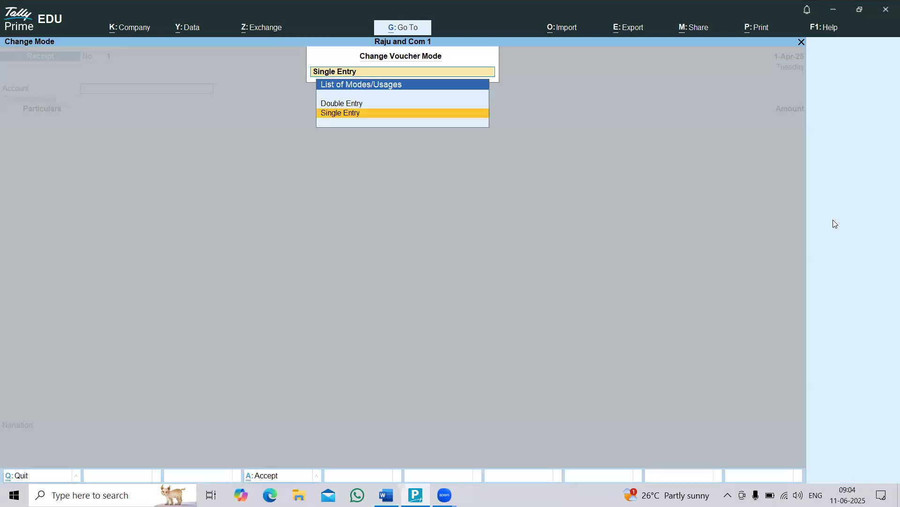
key(Up)
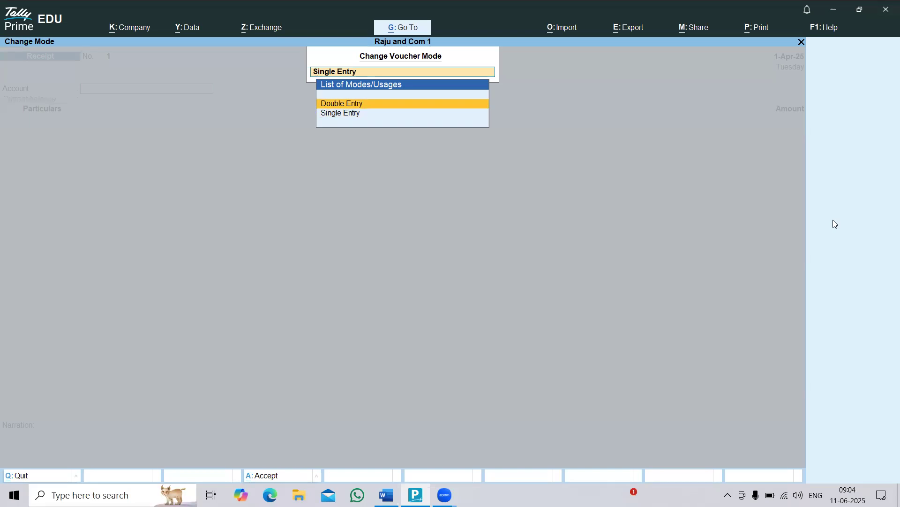
key(Return)
key(Escape)
key(Return)
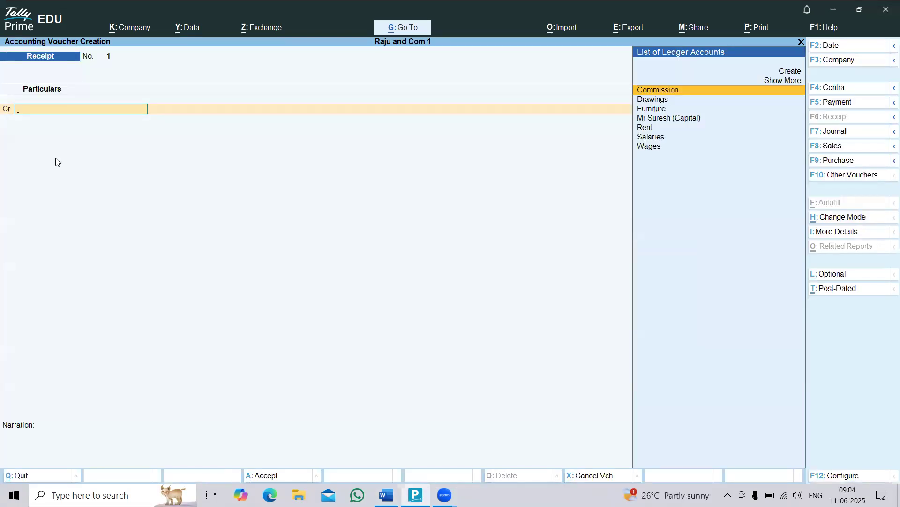
Credit the owner's capital ledger with 10,00,000 in the receipt voucher, checking the ledger and amount against transaction 1 in the Word list.
key(alt+Tab)
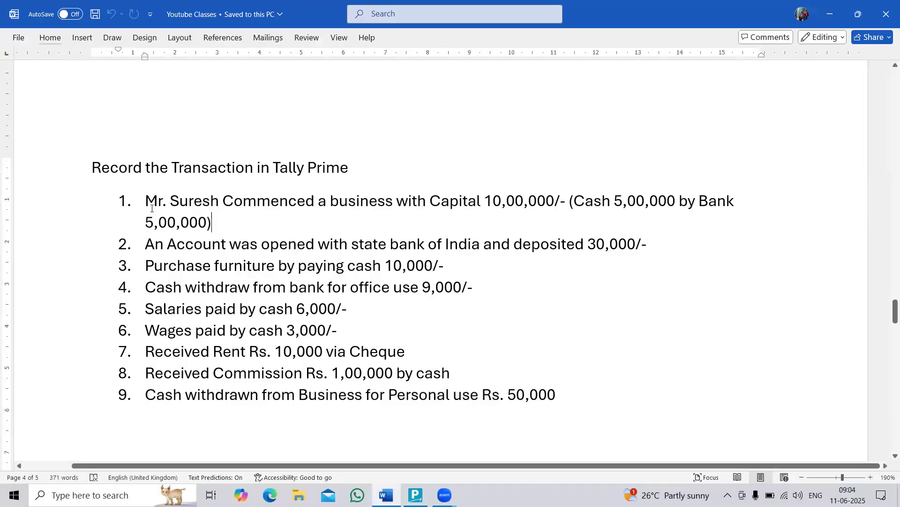
key(alt+Tab)
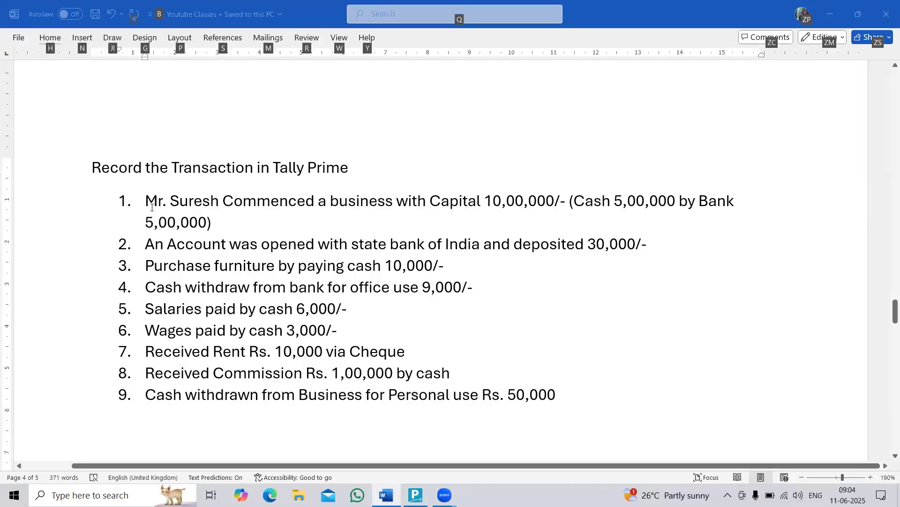
text(Mr Suresh (Capital)
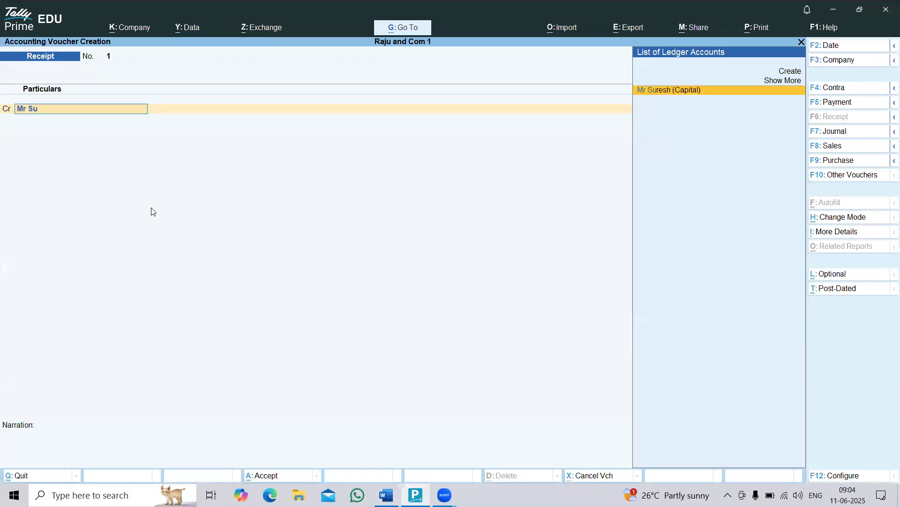
key(Return)
key(alt+Tab)
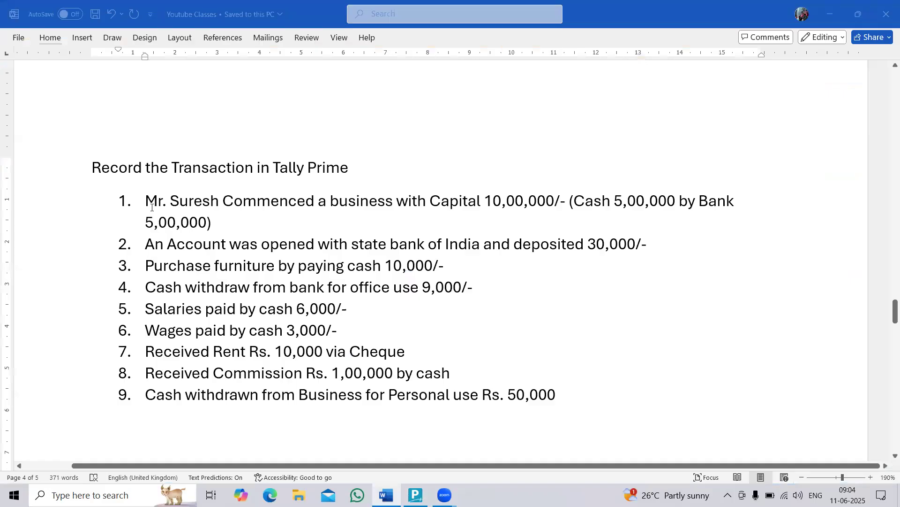
key(alt+Tab)
text(100000)
key(Return)
key(Return)
Debit the Cash ledger with 5,00,000 in the receipt voucher.
text(cash)
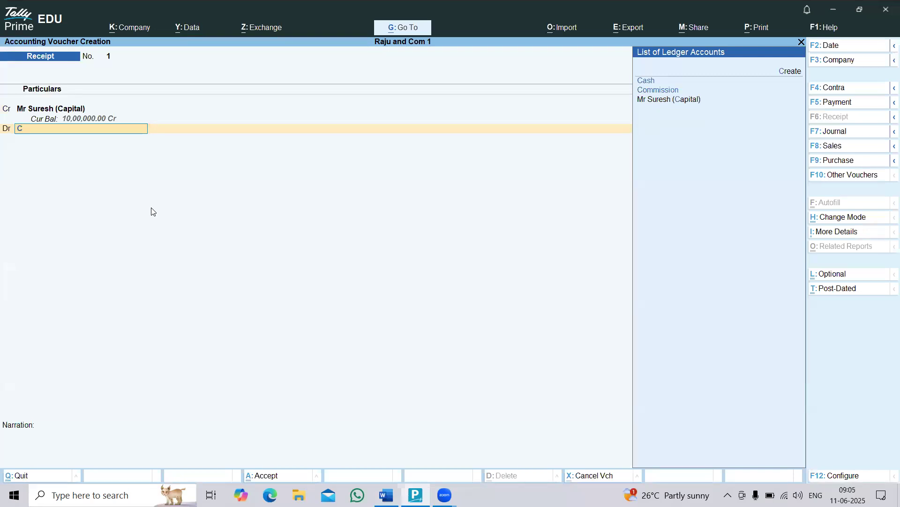
key(Return)
text(500000)
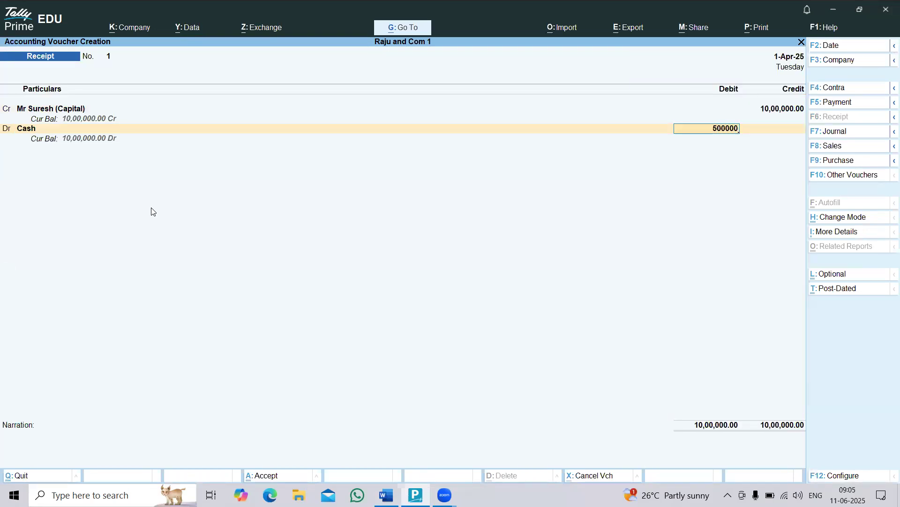
key(Return)
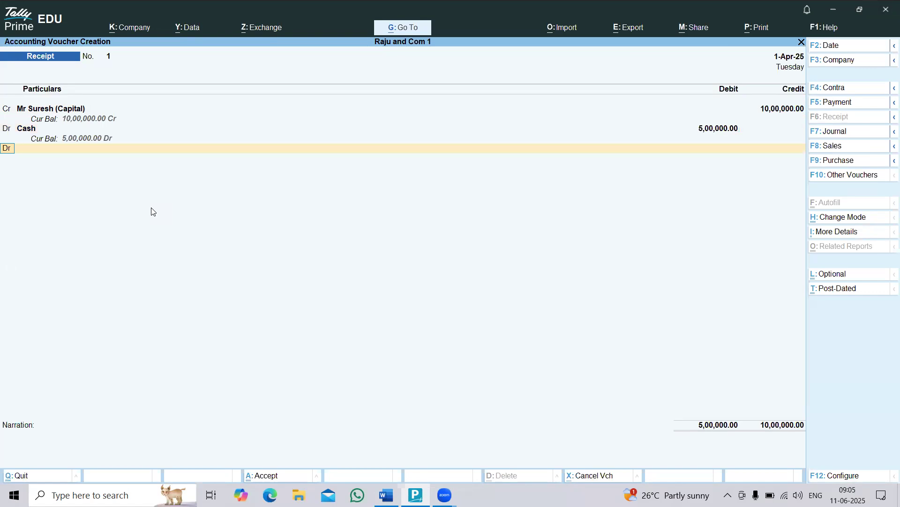
Debit State Bank of India with 5,00,000, keep the Cheque/DD bank allocation without an instrument number, and save the receipt voucher.
text(st)
key(Return)
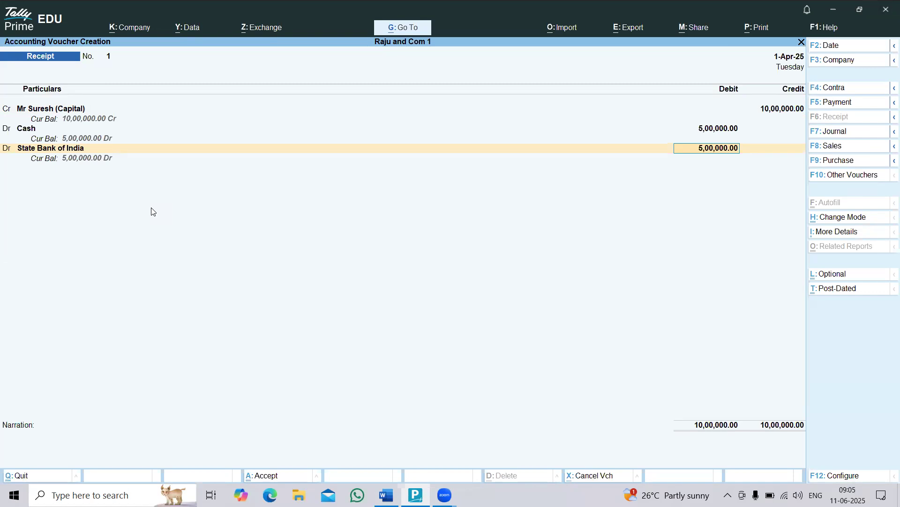
key(Return)
key(Return)
Open the Balance Sheet and examine the capital, Cash-in-Hand and Bank Accounts balances after the capital receipt.
key(Return)
key(Return)
key(Return)
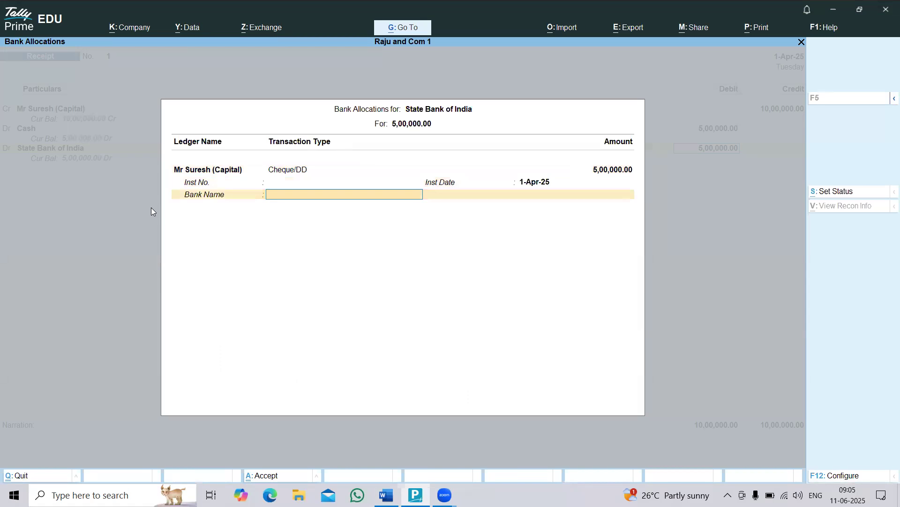
key(Return)
key(Return)
key(Escape)
key(Down)
key(Down)
key(Down)
key(Return)
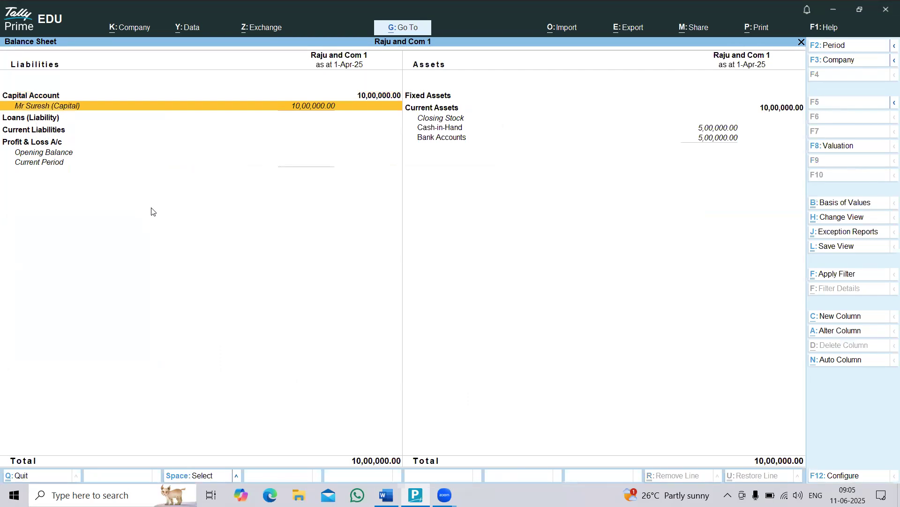
key(Right)
key(Down)
key(Down)
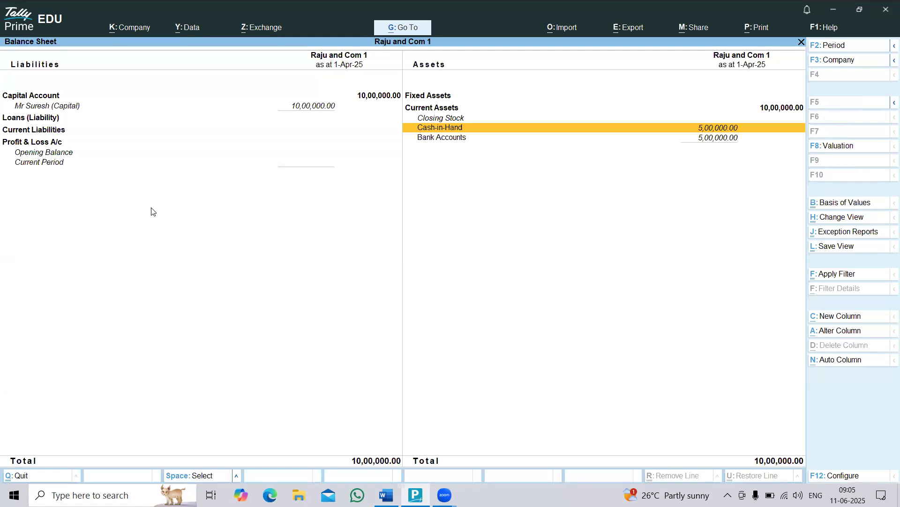
key(Down)
key(Escape)
Reopen voucher entry and highlight transaction 2 in the Word list, the 30,000 deposit with State Bank of India.
key(Up)
key(Up)
key(Up)
key(Return)
key(alt+Tab)
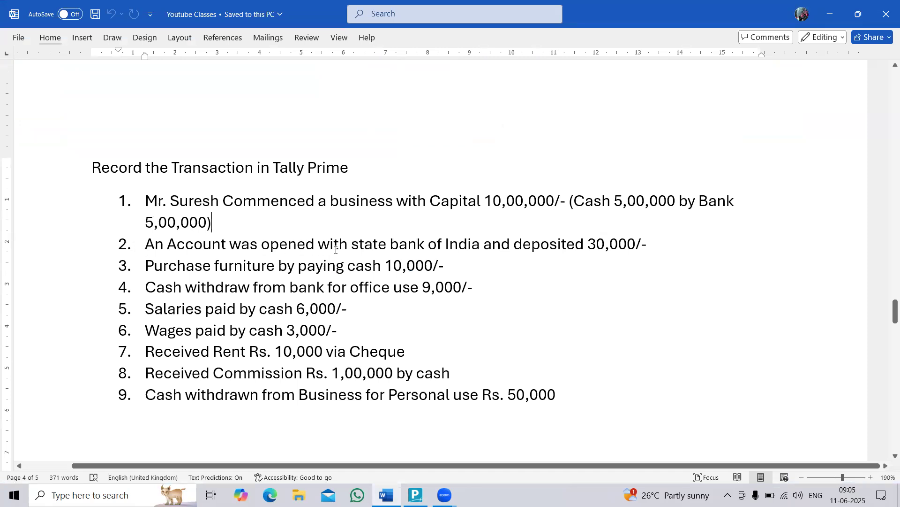
drag(588, 246, 642, 252)
key(alt+Tab)
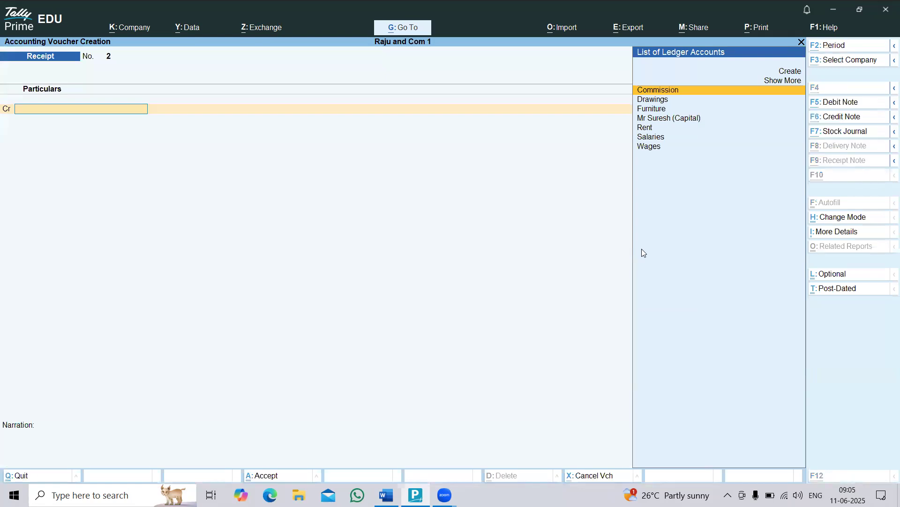
key(alt+Tab)
drag(145, 246, 645, 252)
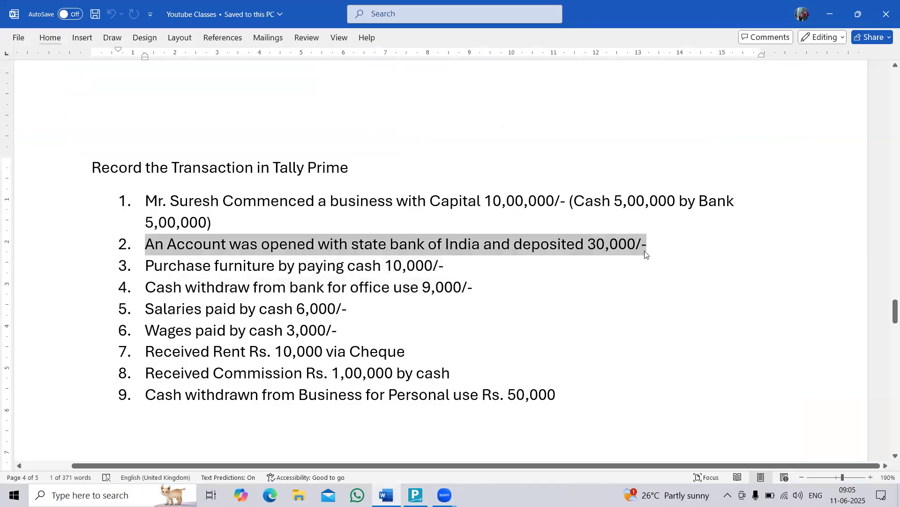
Switch to TallyPrime, start a Contra voucher and credit Cash with 30,000, checking the amount in the Word list.
key(alt+Tab)
click(836, 90)
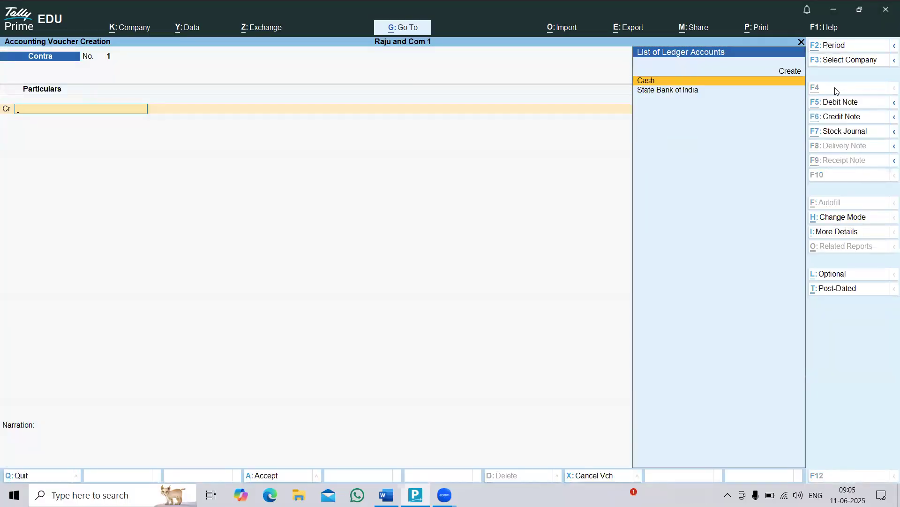
key(alt+Tab)
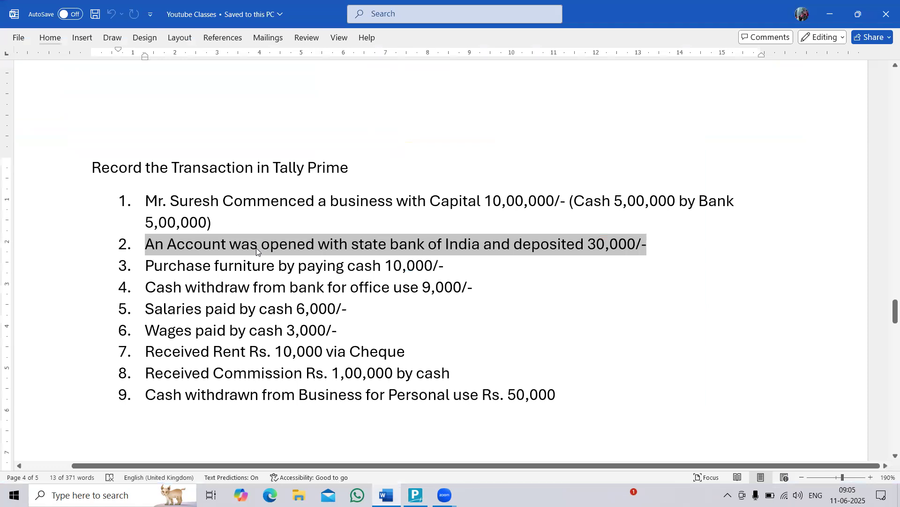
key(alt+Tab)
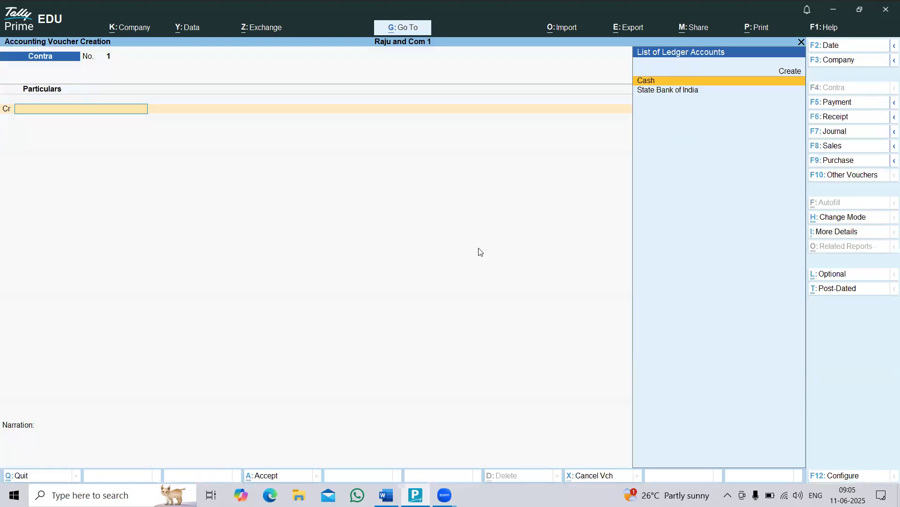
text(Cash)
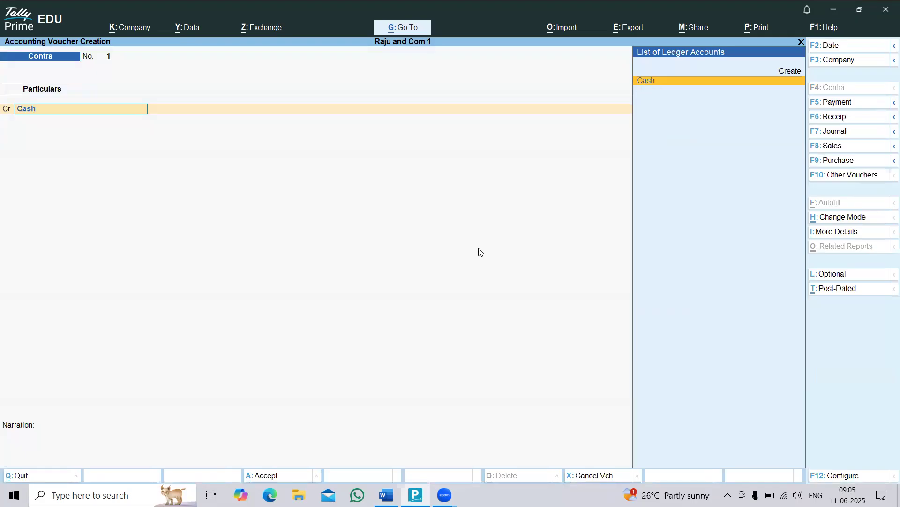
key(Return)
key(alt+Tab)
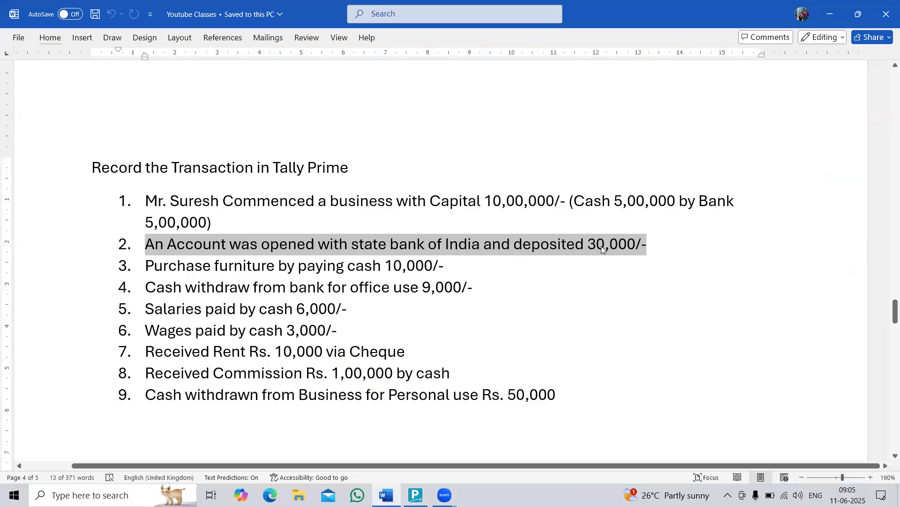
key(alt+Tab)
text(30000)
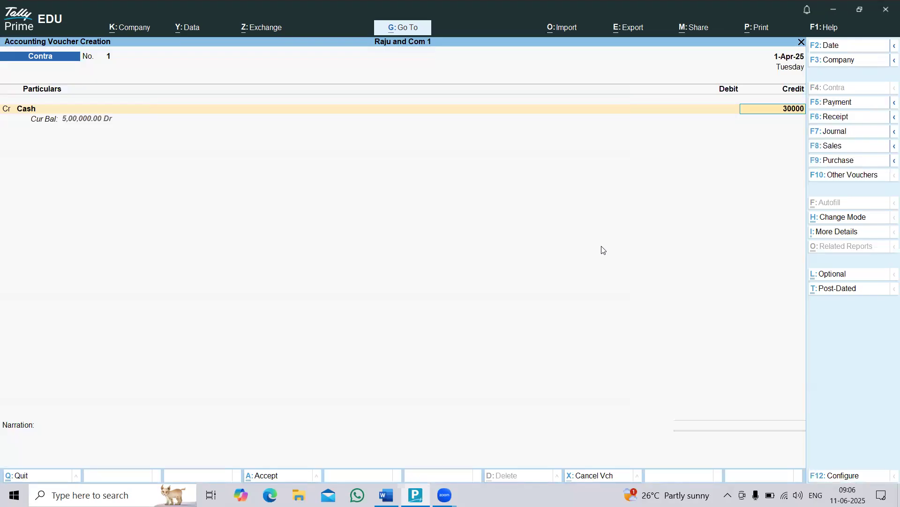
key(Return)
Debit State Bank of India with 30,000 and save the contra voucher.
text(St)
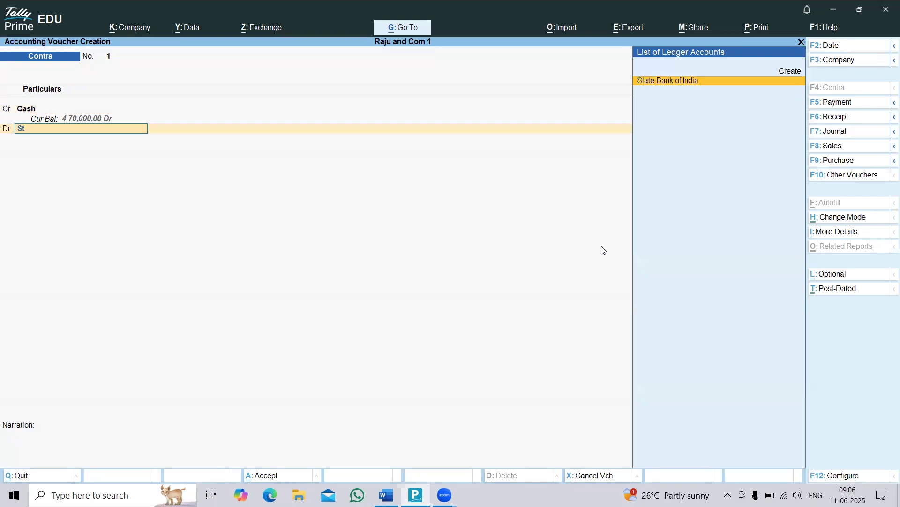
key(Return)
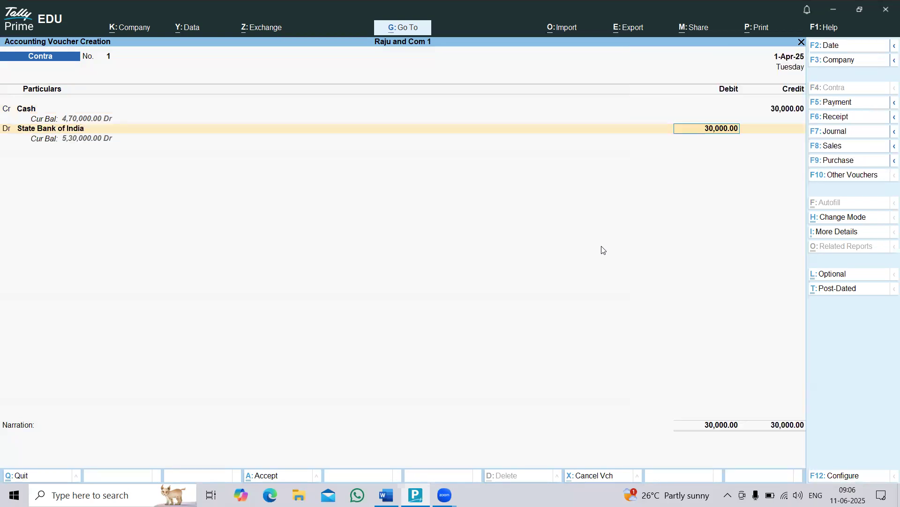
key(ctrl+a)
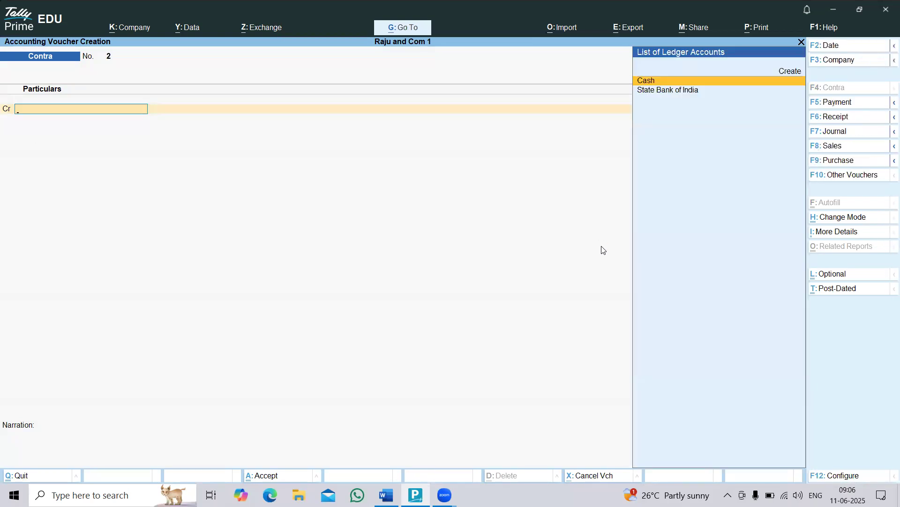
Leave voucher entry and examine the Cash-in-Hand and Bank Accounts balances in the Balance Sheet after the deposit.
key(Escape)
key(Down)
key(Escape)
key(Escape)
key(Down)
key(Down)
key(Down)
key(Down)
key(Down)
key(Down)
key(Return)
key(Right)
key(Down)
key(Down)
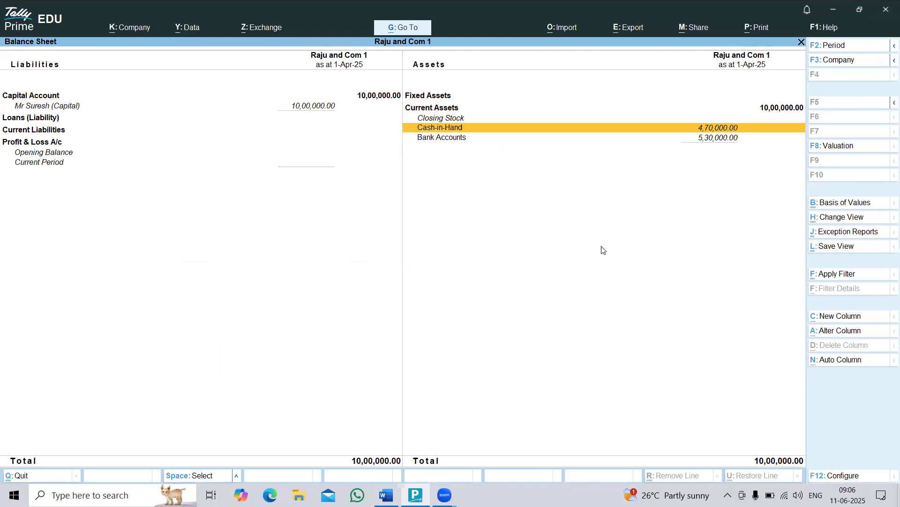
key(Down)
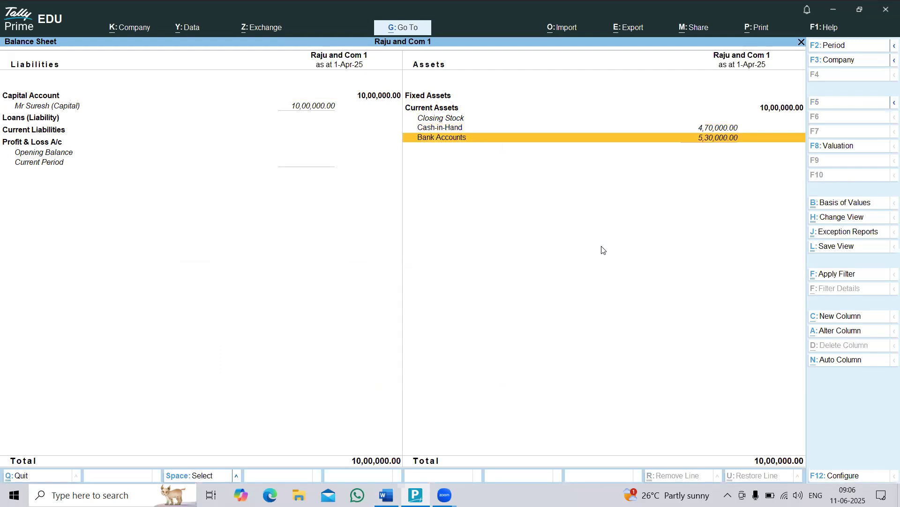
key(Up)
key(Escape)
Reopen voucher entry and highlight transaction 3 in the Word list, the furniture purchase for 10,000 in cash.
key(v)
key(alt+Tab)
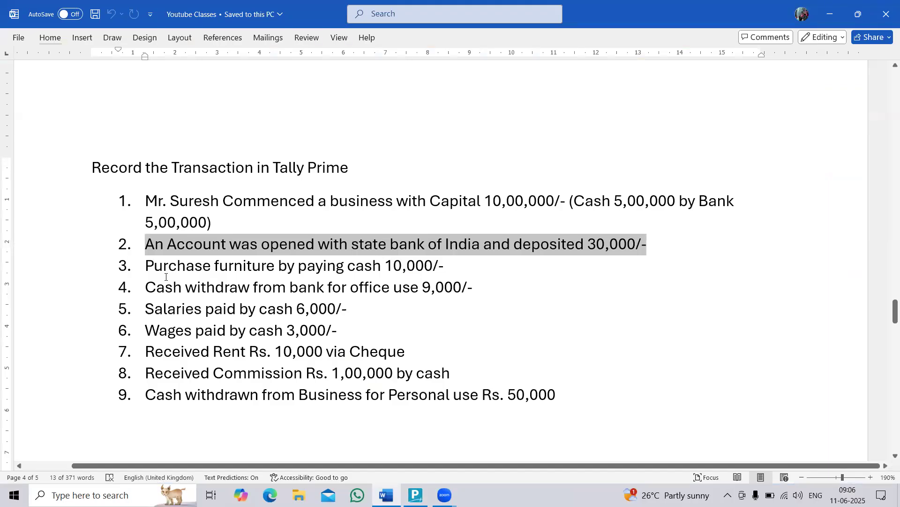
drag(178, 270, 494, 269)
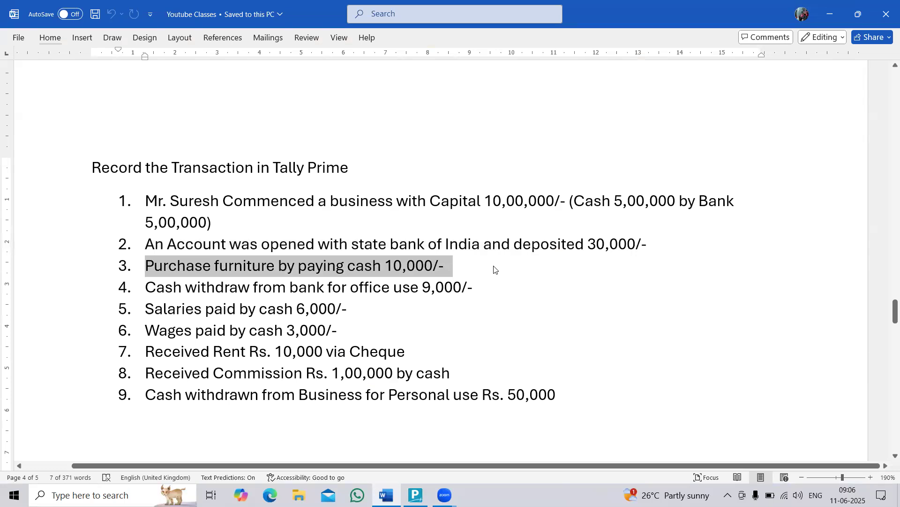
Switch to TallyPrime, start a Payment voucher and debit Furniture with 10,000, checking the amount in the Word list.
key(alt+Tab)
key(F5)
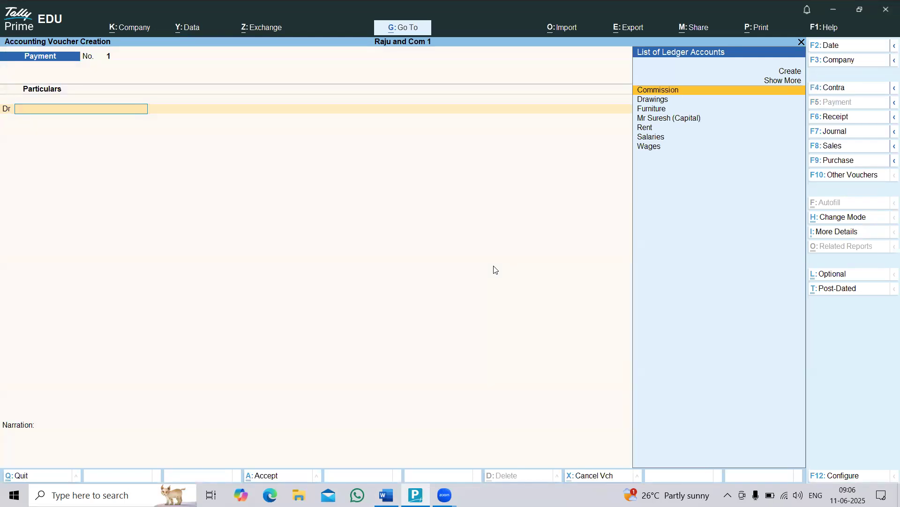
text(f)
key(Return)
key(alt+Tab)
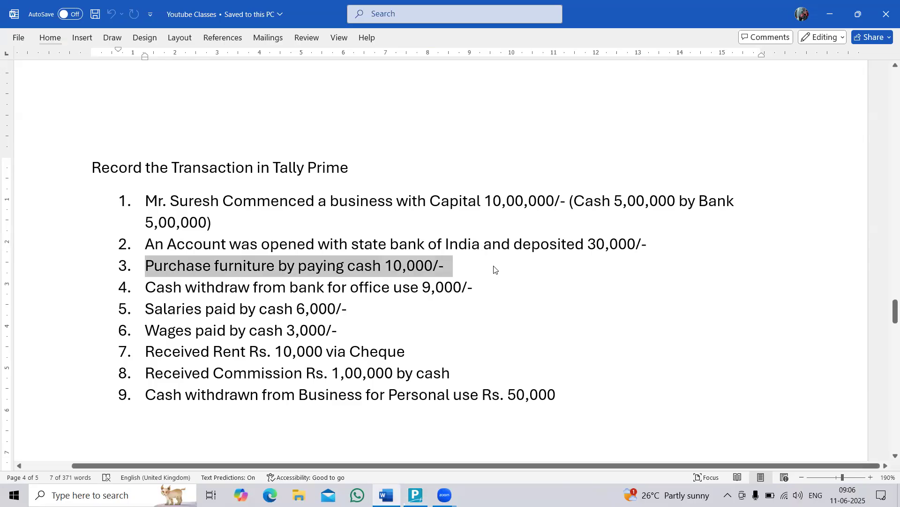
key(alt+Tab)
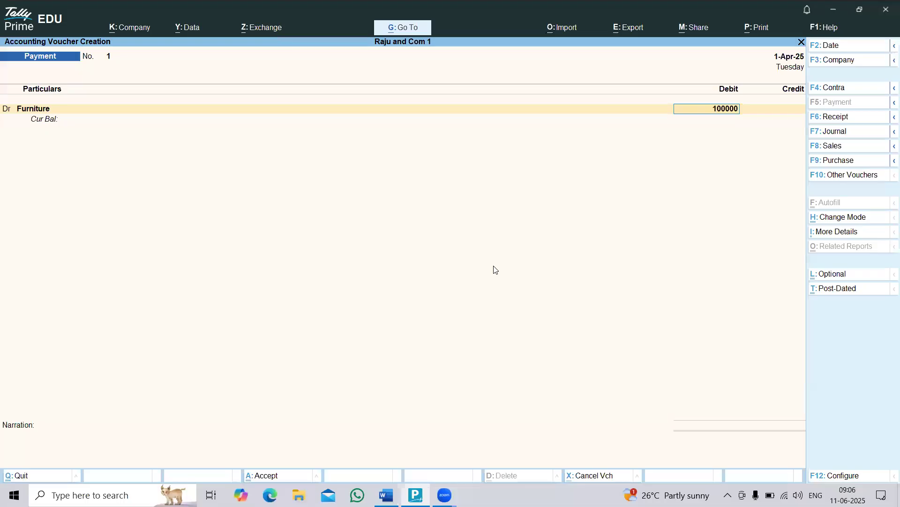
key(Return)
Credit Cash with 10,000 and save the furniture payment voucher.
text(Cas)
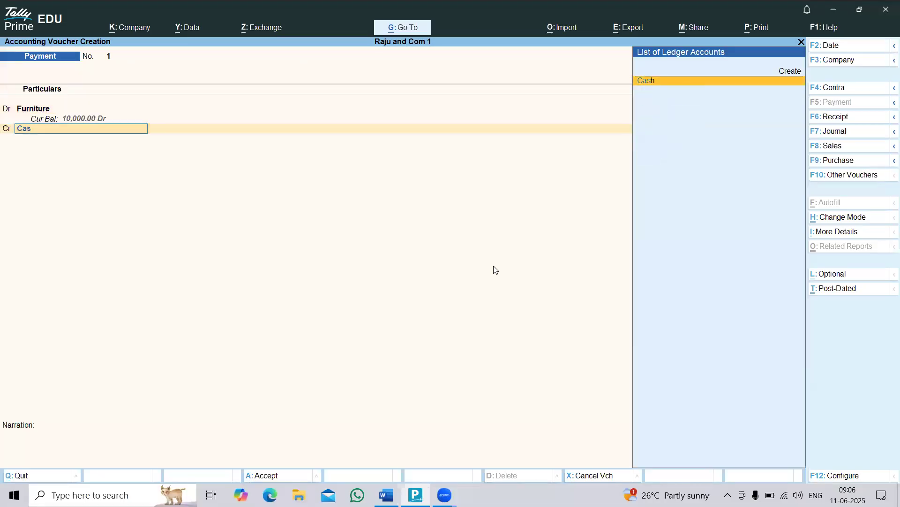
key(Return)
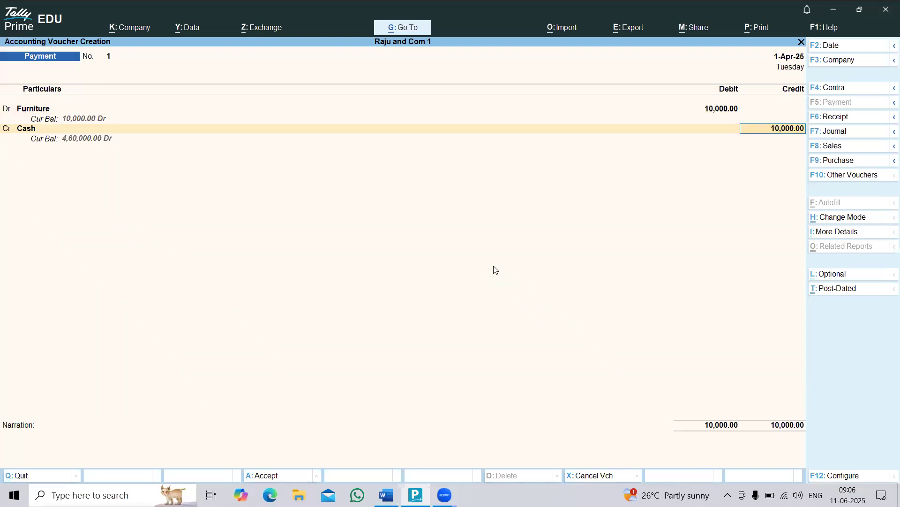
key(ctrl+a)
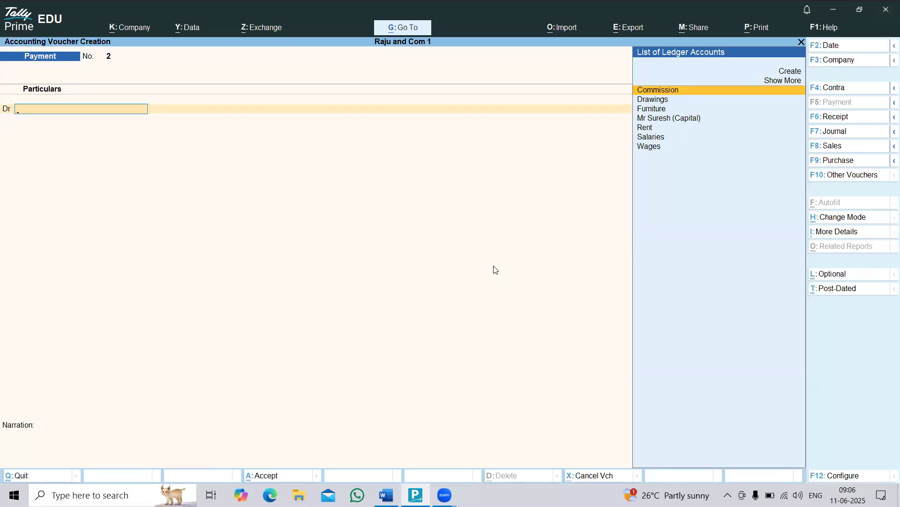
Leave voucher entry and examine the Fixed Assets and Cash-in-Hand figures in the Balance Sheet after the furniture purchase.
key(Escape)
key(Escape)
key(n)
key(Down)
key(Down)
key(Down)
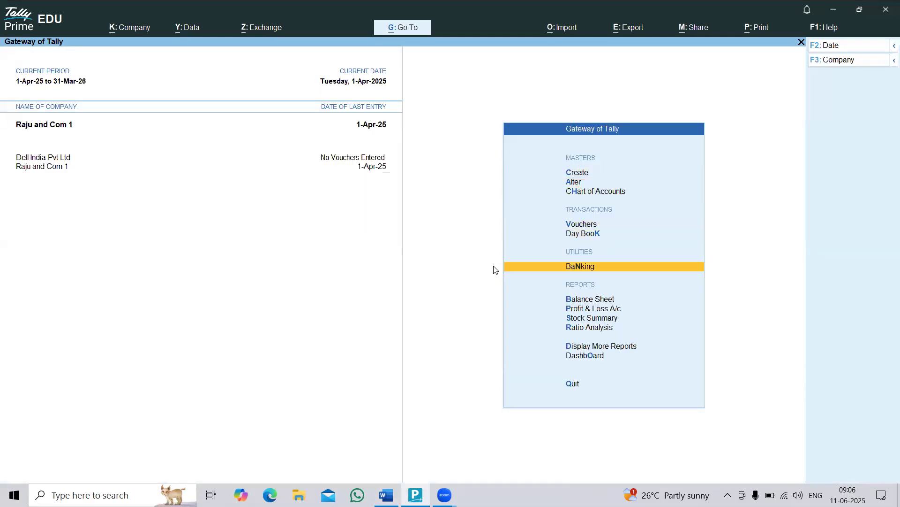
key(Return)
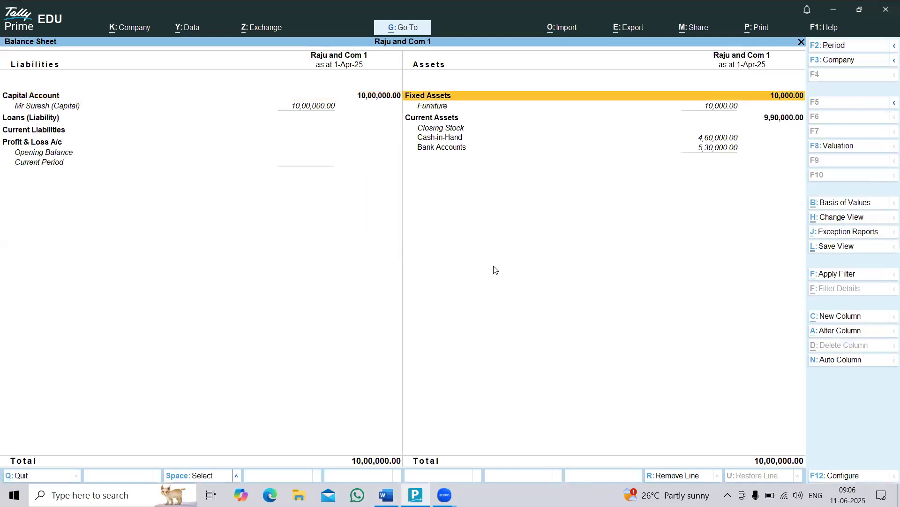
key(Down)
key(Down)
key(Up)
key(Down)
key(Down)
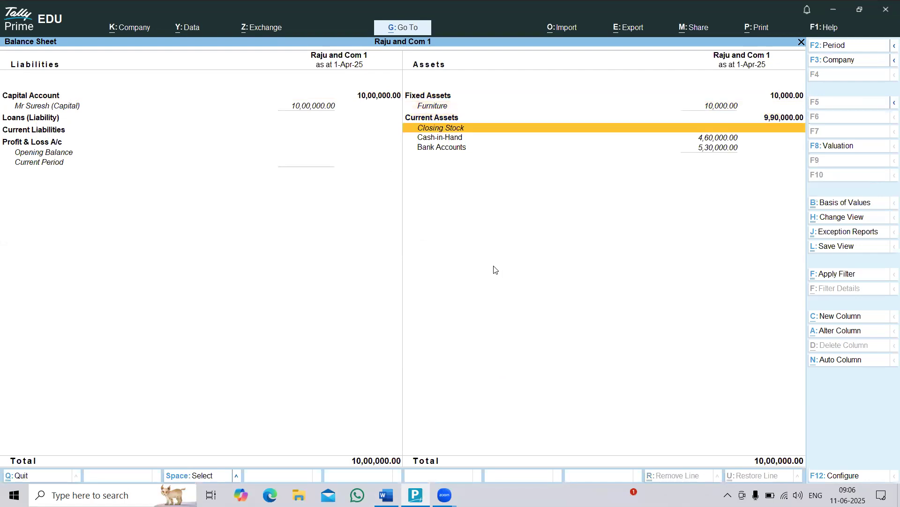
key(Down)
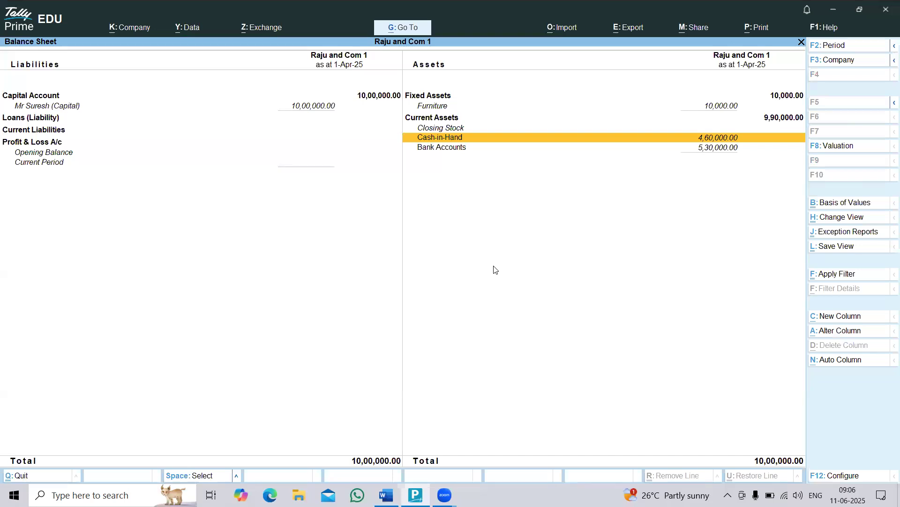
Close the Balance Sheet and highlight transaction 4 in the Word list, the bank withdrawal of 9,000 for office use.
key(Escape)
key(Up)
key(Up)
key(Up)
key(Return)
key(alt+Tab)
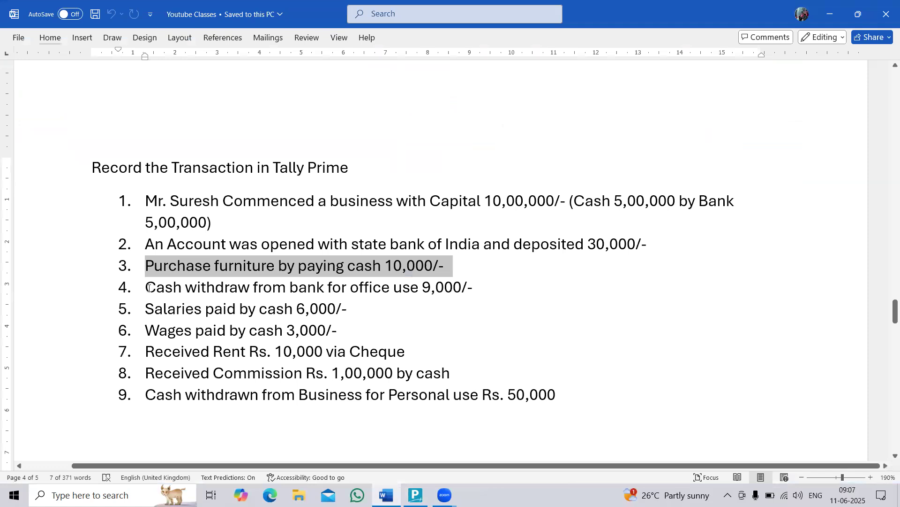
drag(160, 289, 537, 287)
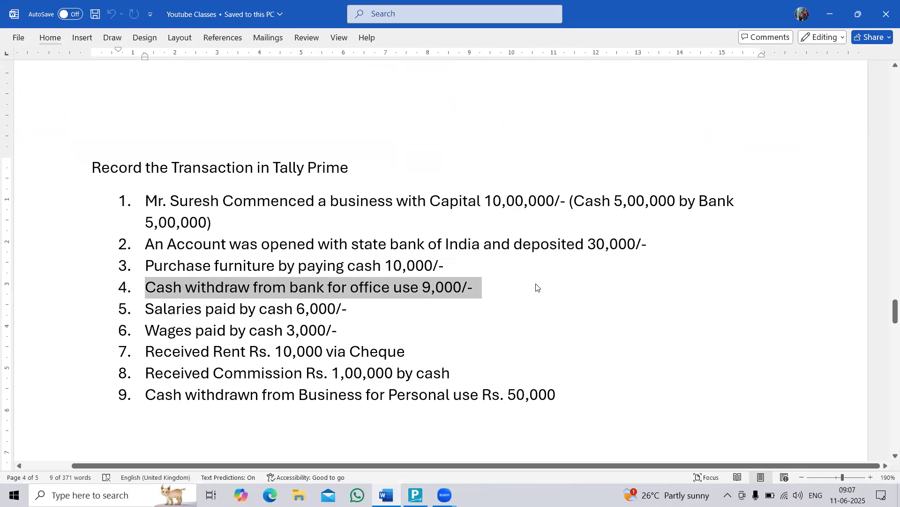
Switch to TallyPrime and examine the Cash-in-Hand and Bank Accounts balances in the Balance Sheet before recording the withdrawal.
key(alt+Tab)
key(Down)
key(Down)
key(Down)
key(Return)
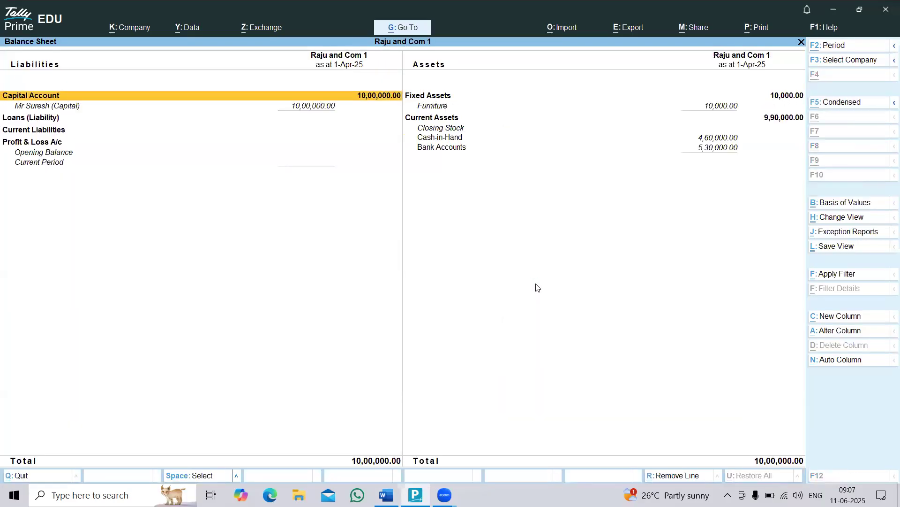
key(Right)
key(Down)
key(Down)
key(Down)
key(Down)
key(Down)
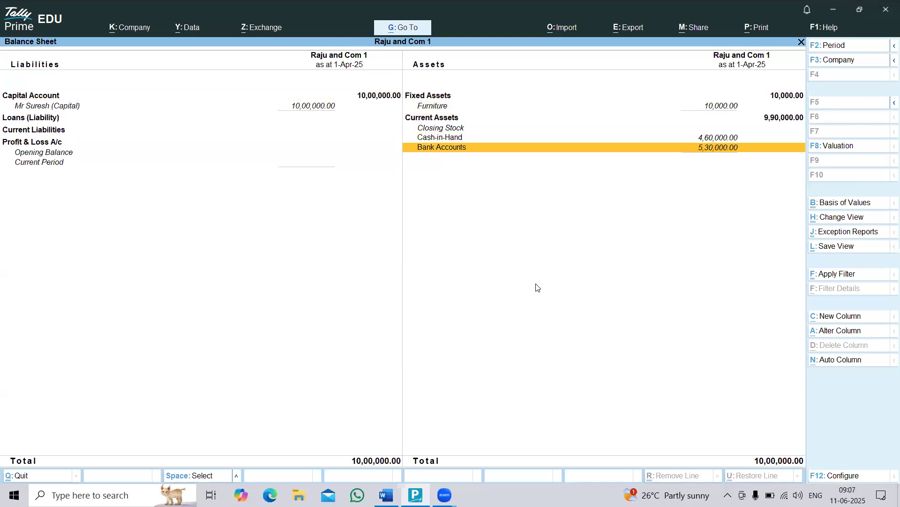
Highlight the amount 9,000/- of transaction 4 in the Word list and compare it with the Balance Sheet.
key(alt+Tab)
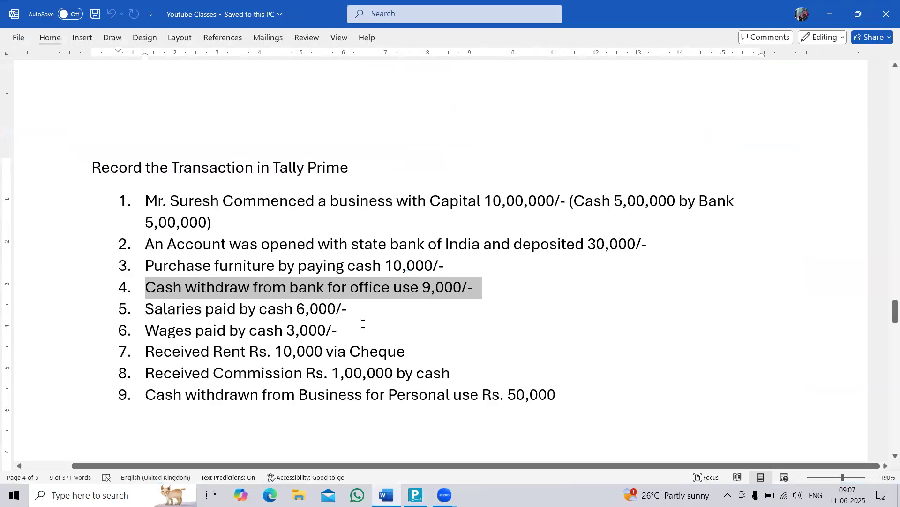
click(424, 290)
drag(424, 291, 479, 289)
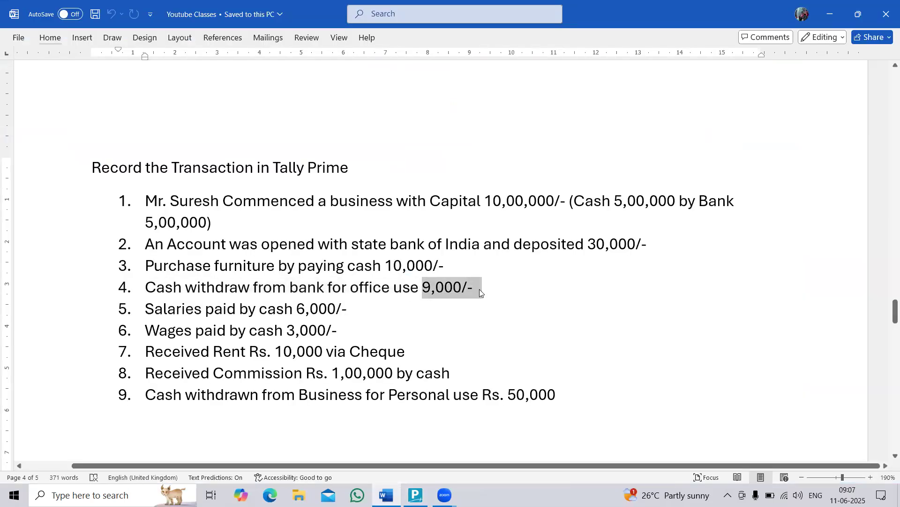
key(alt+Tab)
Return to TallyPrime, leave the Balance Sheet and start a Contra voucher.
key(alt+Tab)
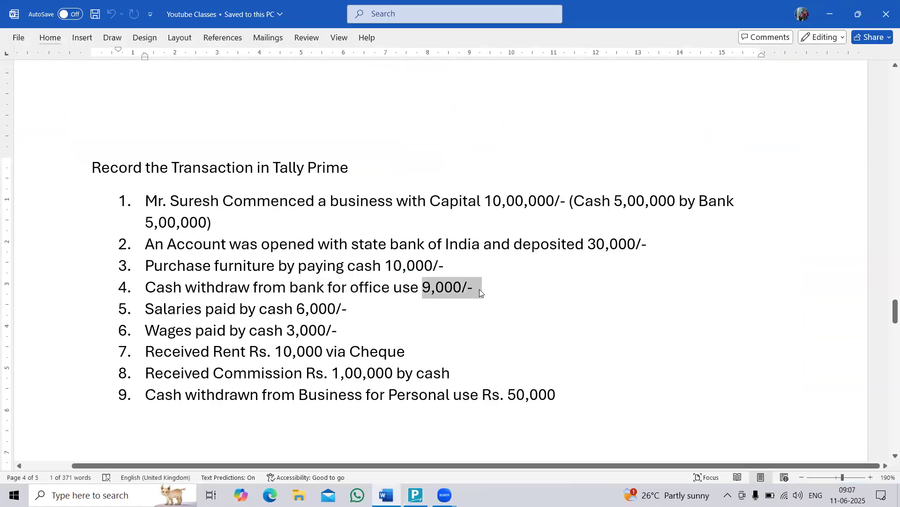
key(alt+Tab)
key(Escape)
key(Escape)
key(Escape)
key(Down)
key(Down)
key(Down)
key(Return)
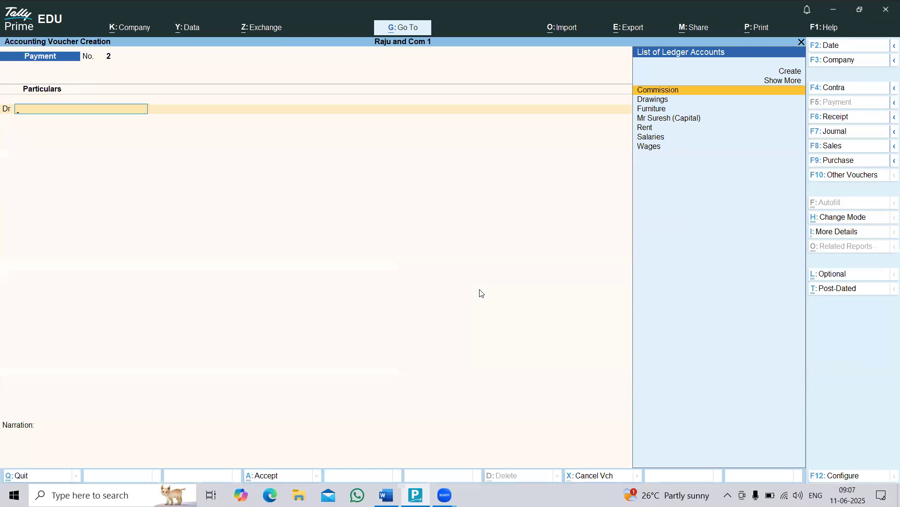
key(F4)
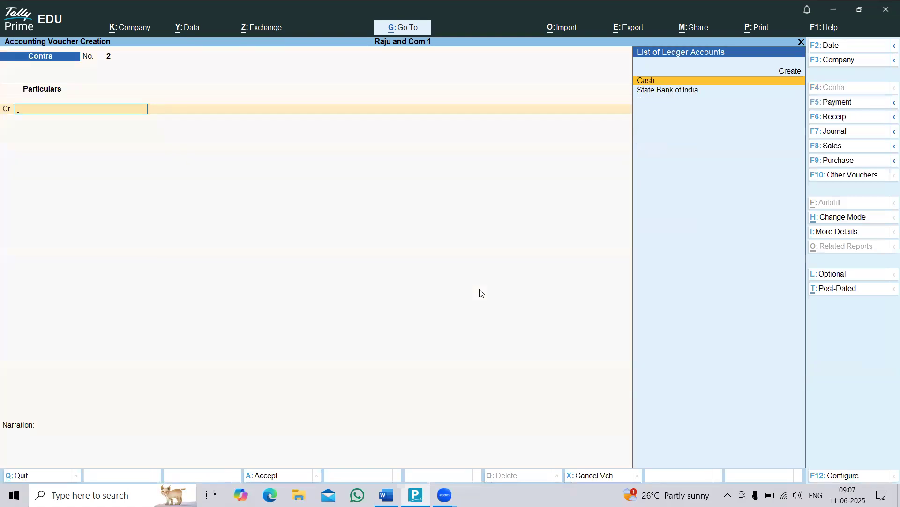
Credit State Bank of India with 9,000 and accept its bank allocation details, checking the amount in the Word list.
text(s)
key(Return)
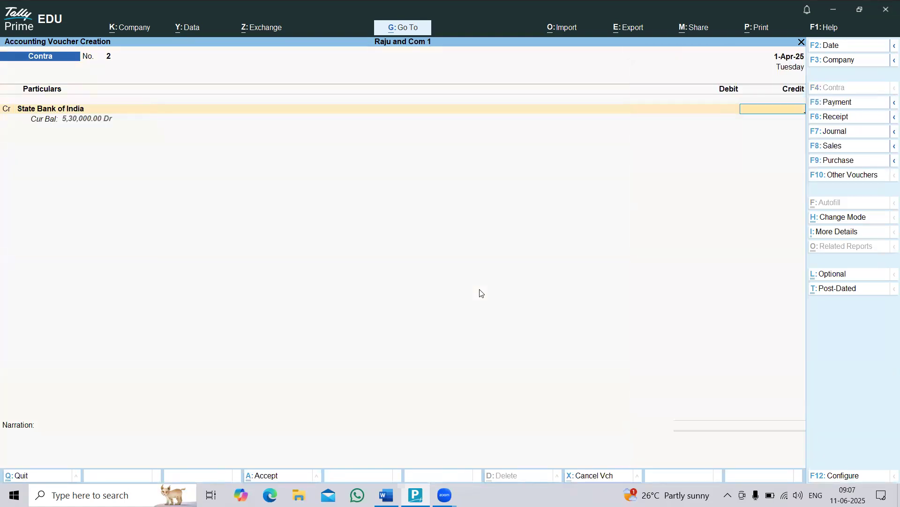
key(alt+Tab)
key(alt+Tab)
text(9000)
key(Return)
Debit Cash with 9,000 and save the withdrawal contra voucher.
key(Return)
key(Return)
key(Return)
key(Return)
key(Return)
text(Cash)
key(Return)
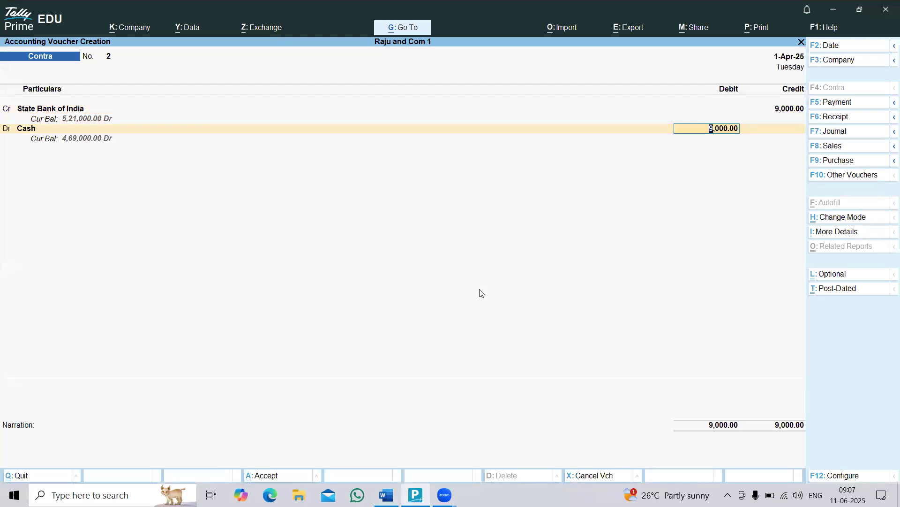
key(ctrl+a)
Quit voucher entry and examine the Cash-in-Hand and Bank Accounts balances in the Balance Sheet after the withdrawal.
key(ctrl+q)
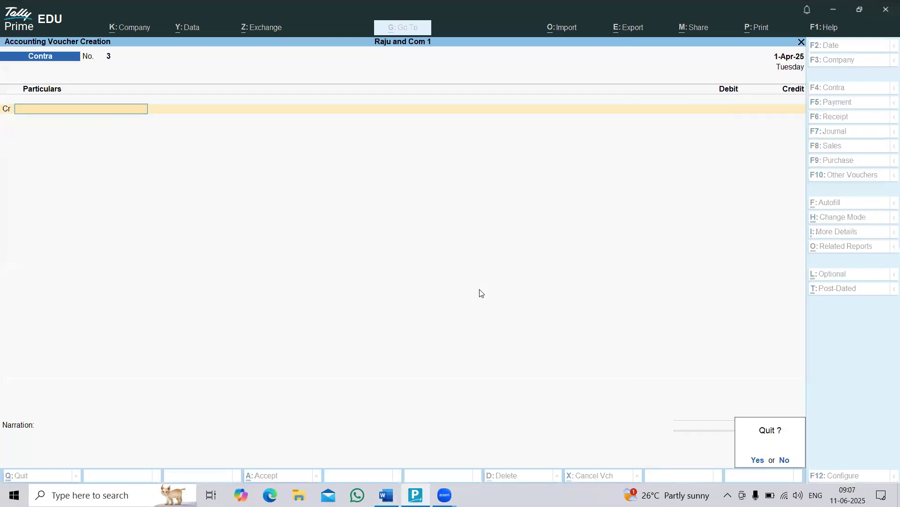
key(Return)
key(Down)
key(Down)
key(Return)
key(Right)
key(Down)
key(Down)
key(Down)
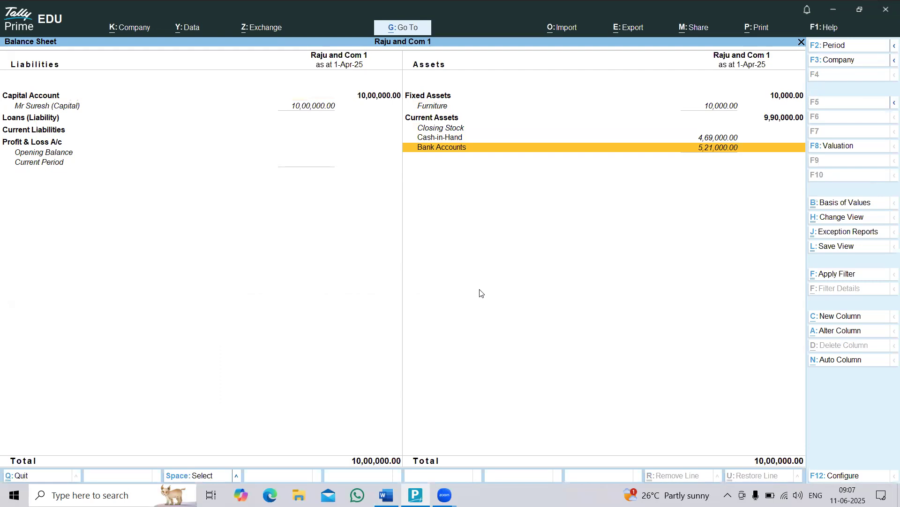
Highlight transactions 5 and 6 in the Word list, then only transaction 5, salaries of 6,000 paid in cash.
key(alt+Tab)
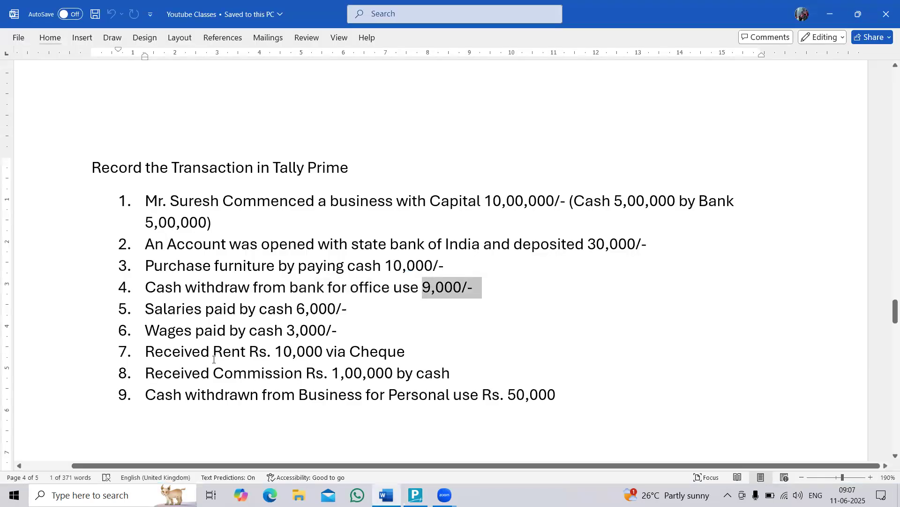
drag(143, 310, 333, 332)
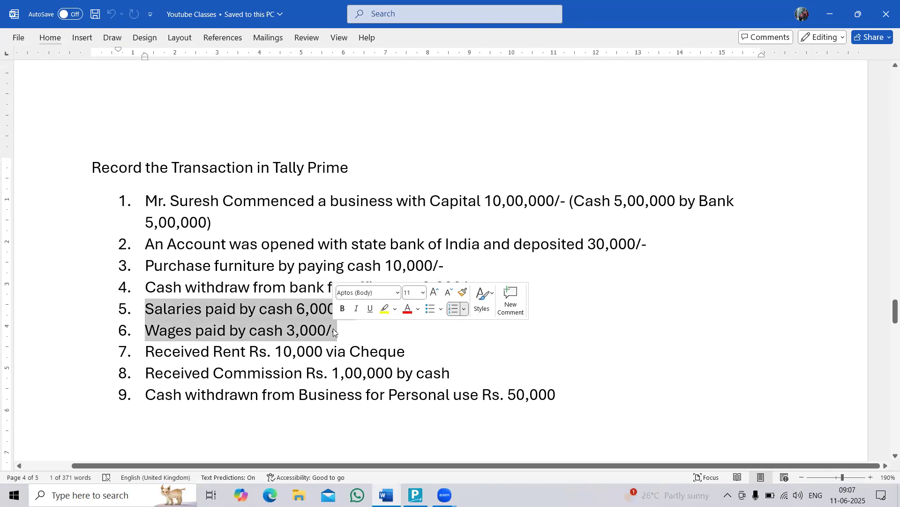
click(292, 313)
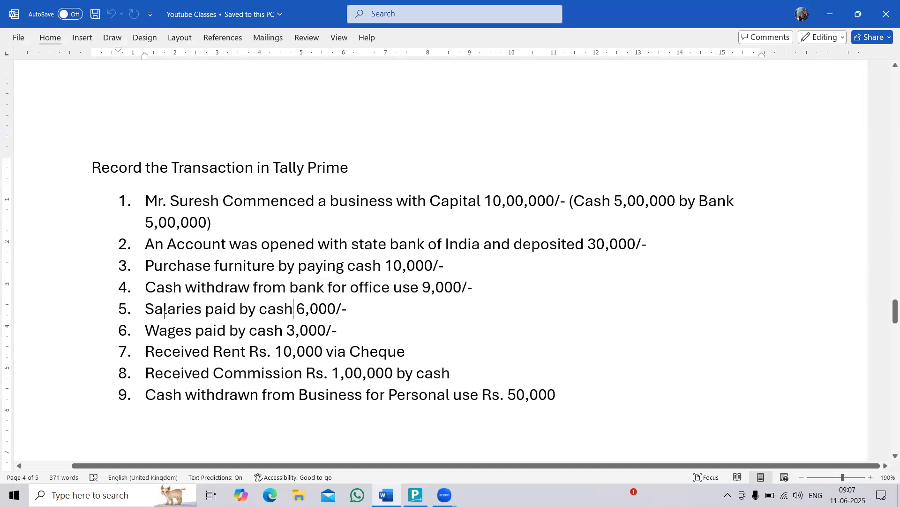
drag(150, 312, 325, 316)
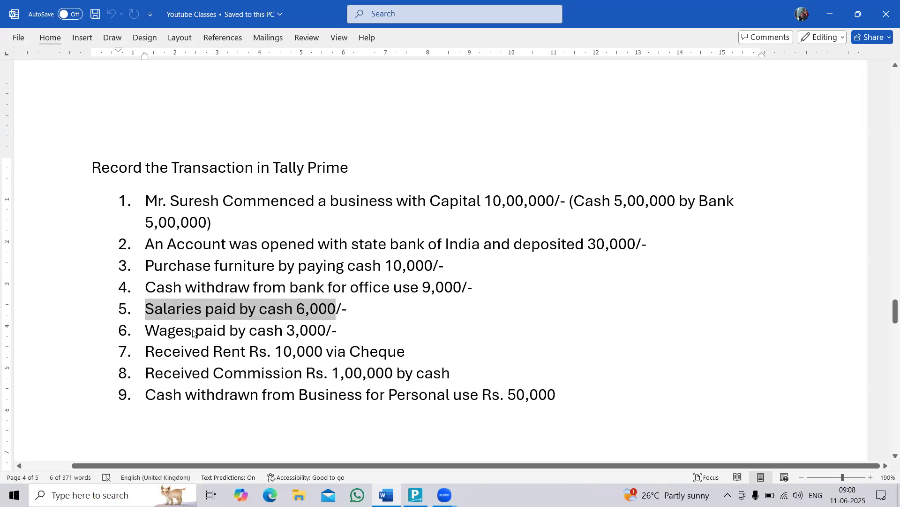
Switch to TallyPrime, leave the Balance Sheet and open the list of ledgers for alteration.
key(alt+Tab)
key(Up)
key(Up)
key(Up)
key(Up)
key(Up)
key(Return)
key(Down)
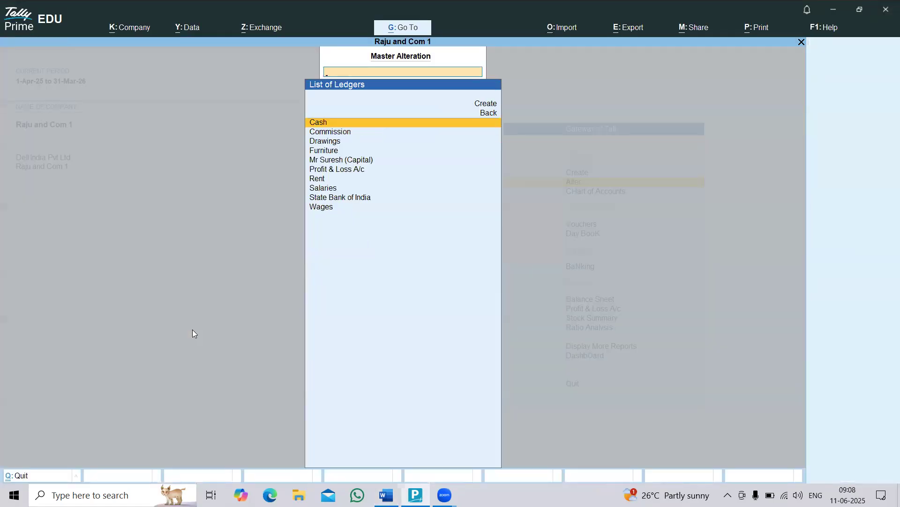
Set the Wages ledger's group to Direct Expenses and save the ledger.
key(Down)
key(Down)
key(Down)
key(Down)
key(Down)
key(Down)
key(Down)
key(Down)
key(Down)
key(Return)
key(Return)
key(Return)
text(Dire)
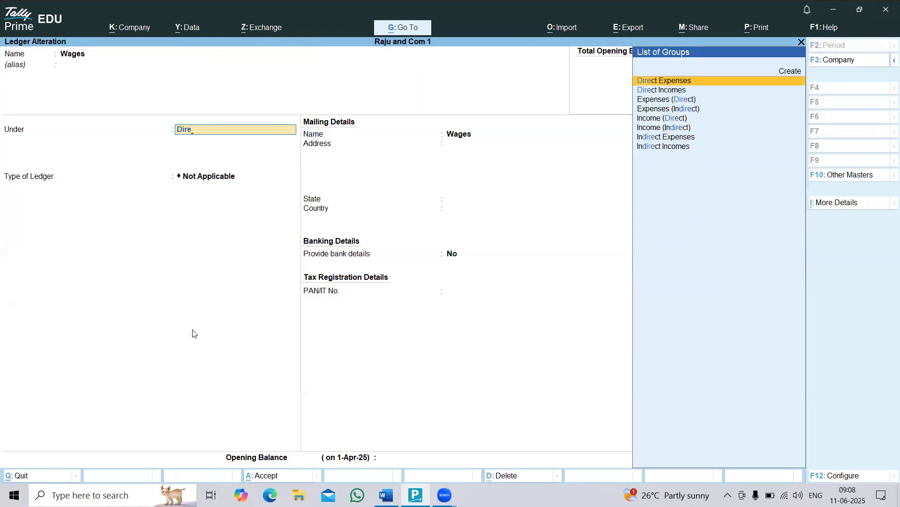
key(Return)
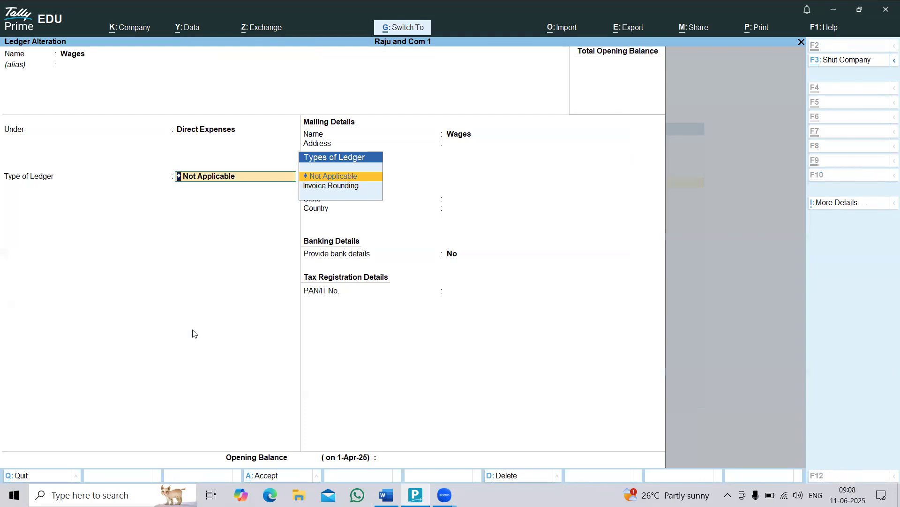
key(ctrl+a)
Reopen voucher entry and highlight transaction 6 in the Word list, wages of 3,000 paid in cash.
key(Escape)
key(Down)
key(v)
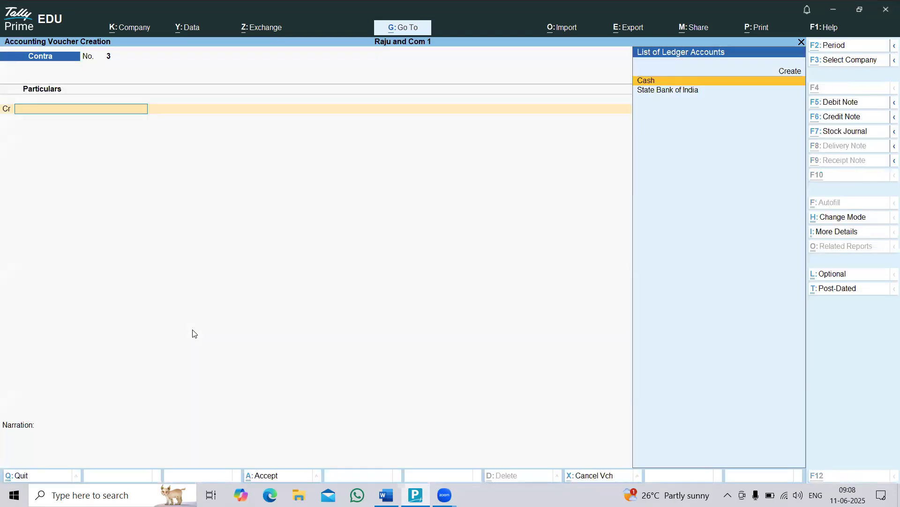
key(alt+Tab)
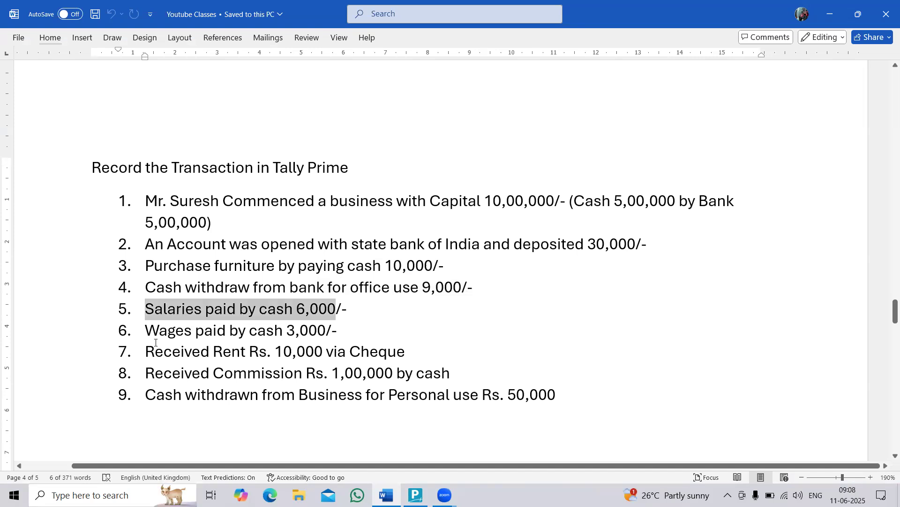
drag(149, 336, 310, 330)
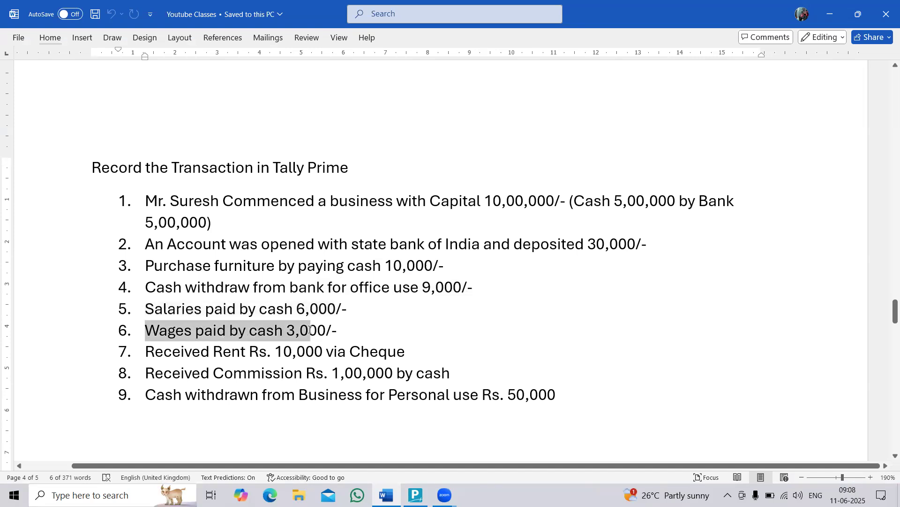
Switch to TallyPrime and start a payment voucher that debits Salaries with 6,000.
key(alt+Tab)
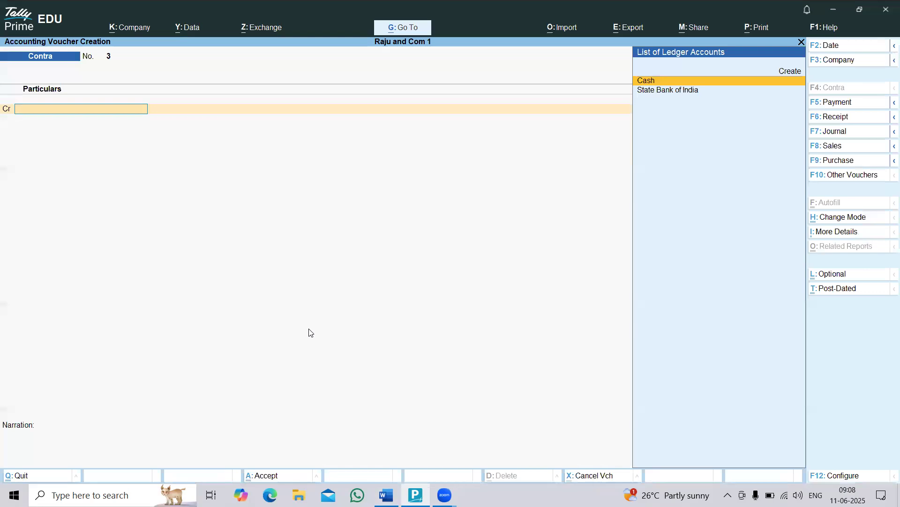
key(F5)
text(sa)
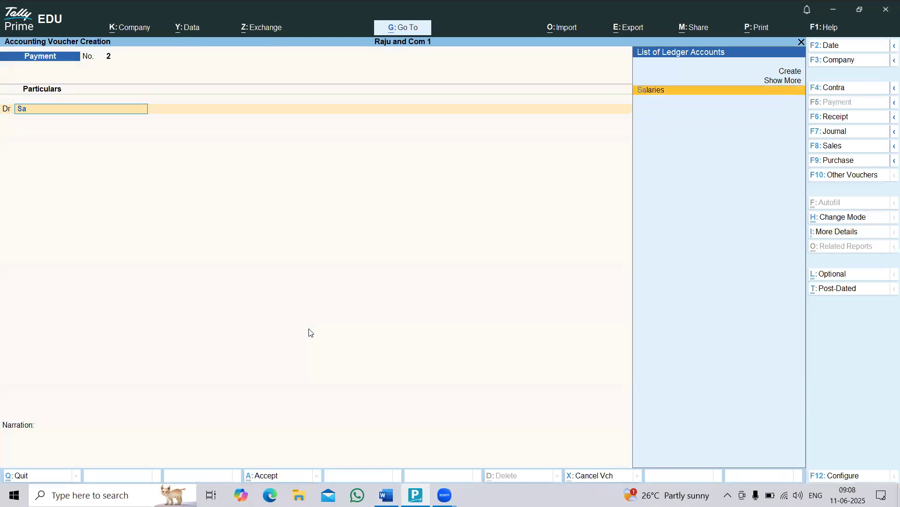
key(Return)
key(alt+Tab)
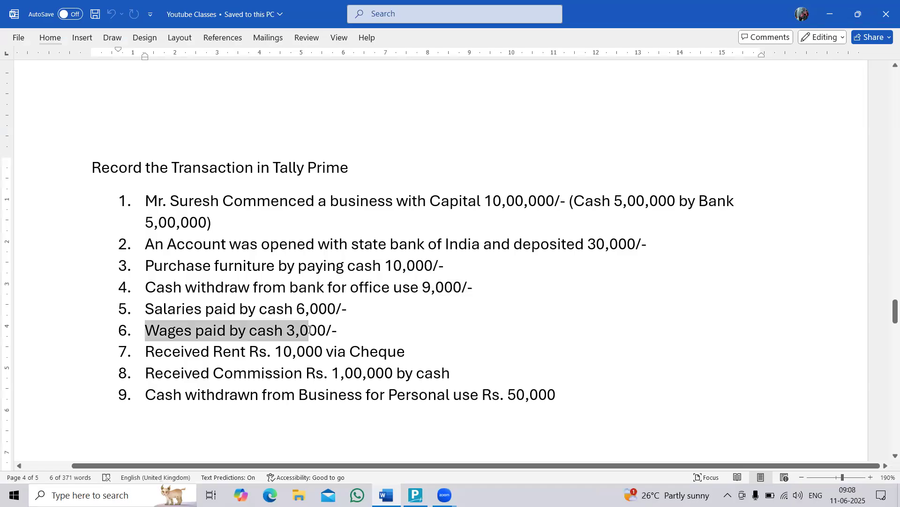
key(alt+Tab)
text(6000)
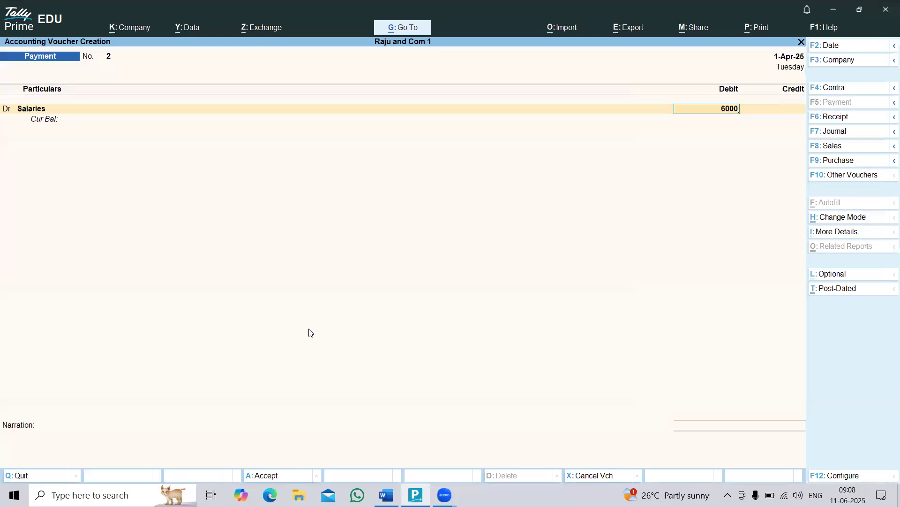
key(Return)
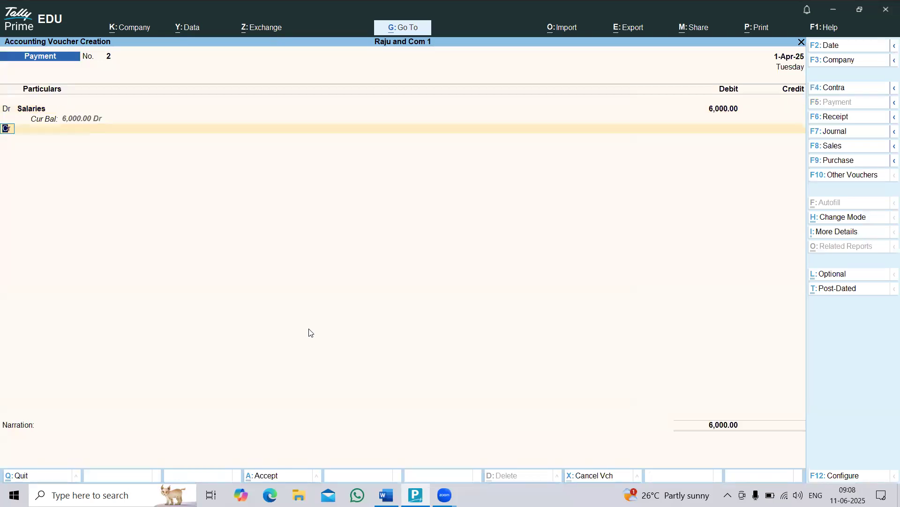
Add a second debit line to the payment voucher for Wages with 3,000, checking the amount in the Word list.
key(alt+Tab)
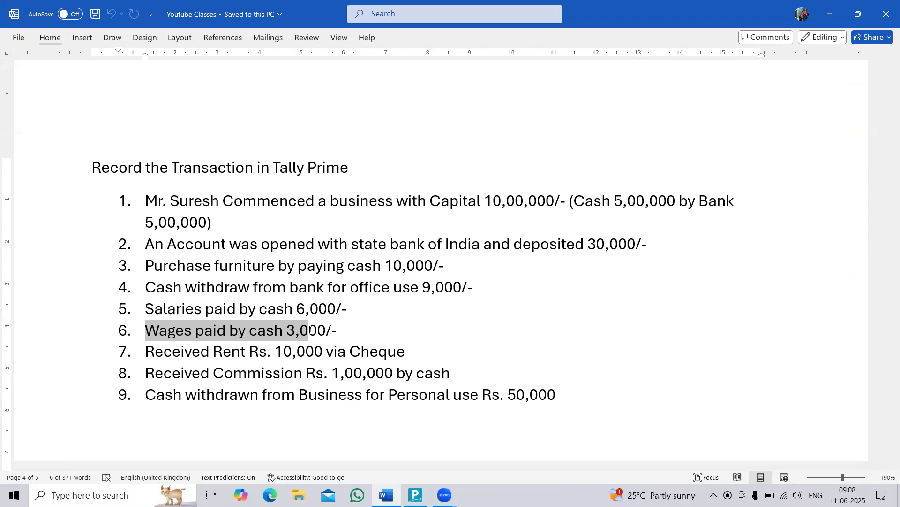
key(alt+Tab)
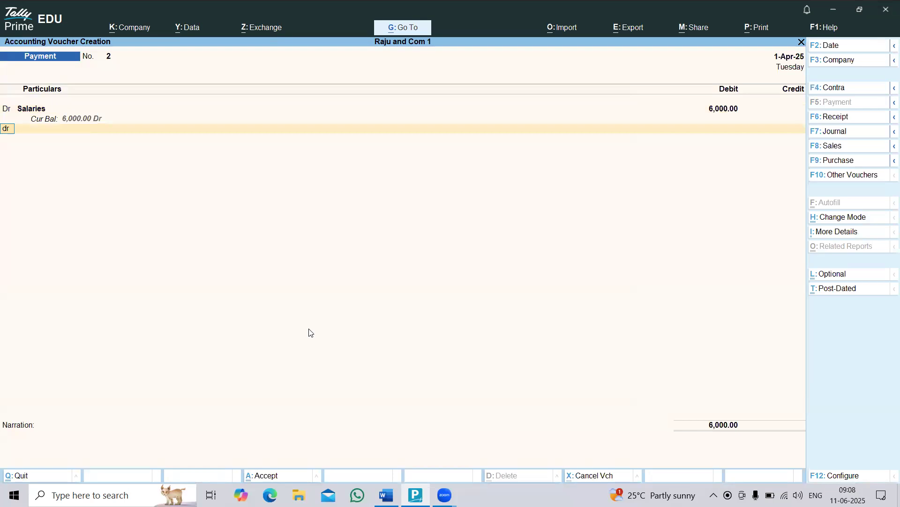
key(Return)
text(w)
key(Return)
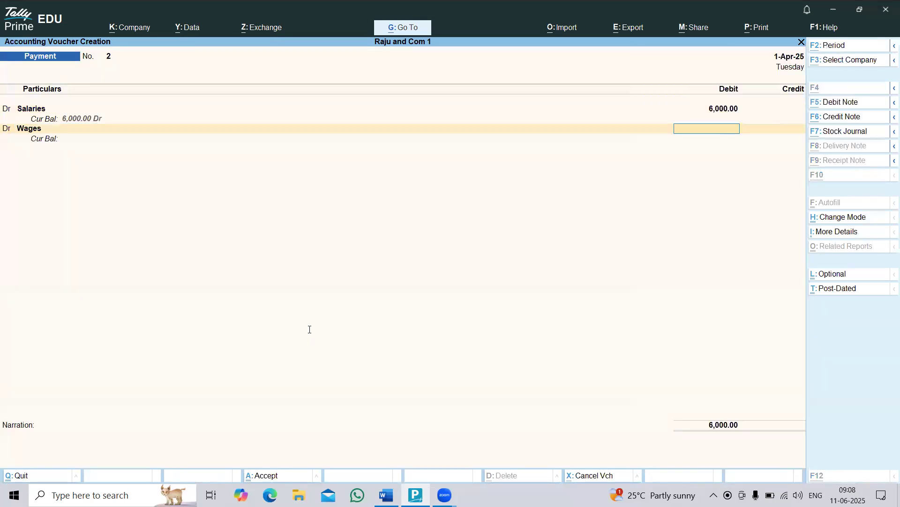
key(alt+Tab)
key(alt+Tab)
text(3000)
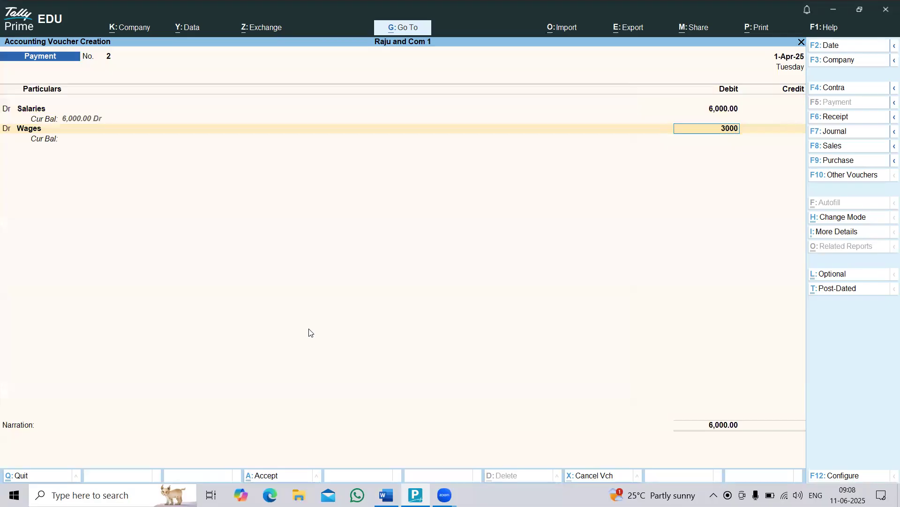
key(Return)
Credit Cash with 9,000 and save the payment voucher.
key(Return)
text(cash)
key(Return)
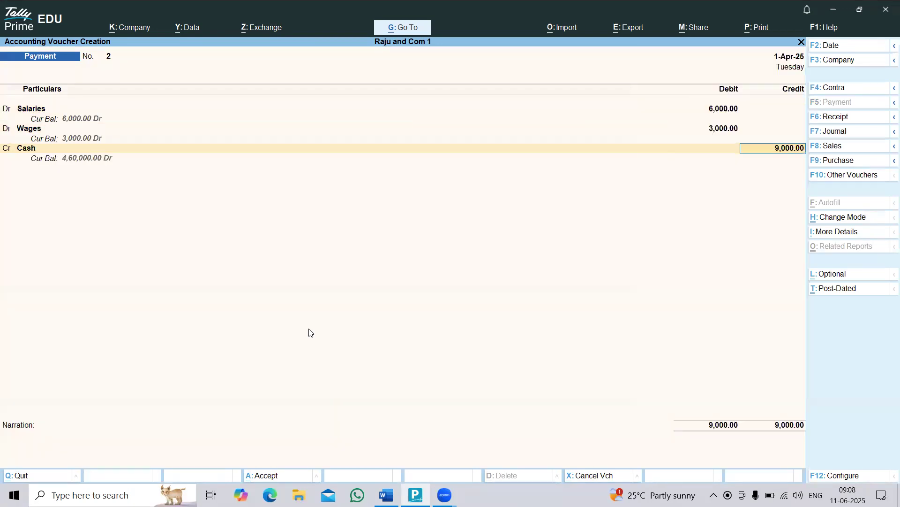
key(ctrl)
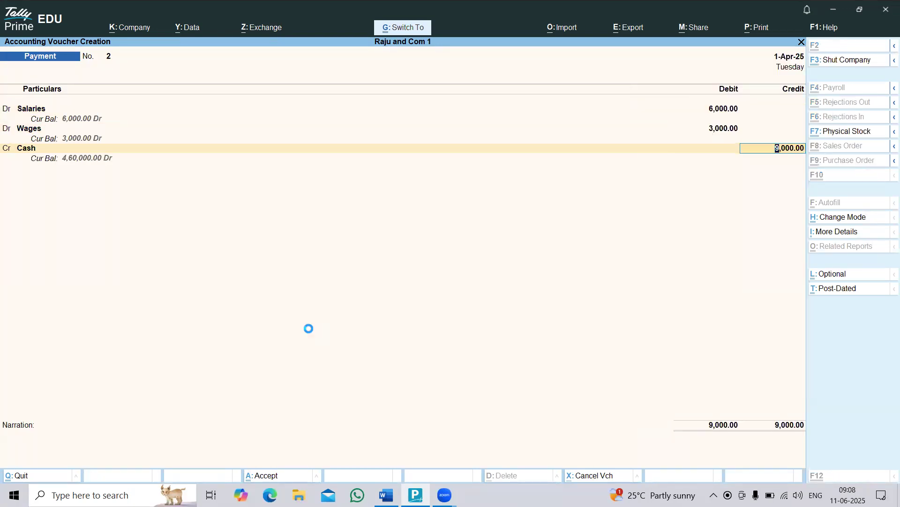
key(ctrl+a)
Leave voucher entry, open the Balance Sheet and examine the cash, bank and Profit & Loss lines among the assets.
key(Escape)
key(Down)
key(Down)
key(Down)
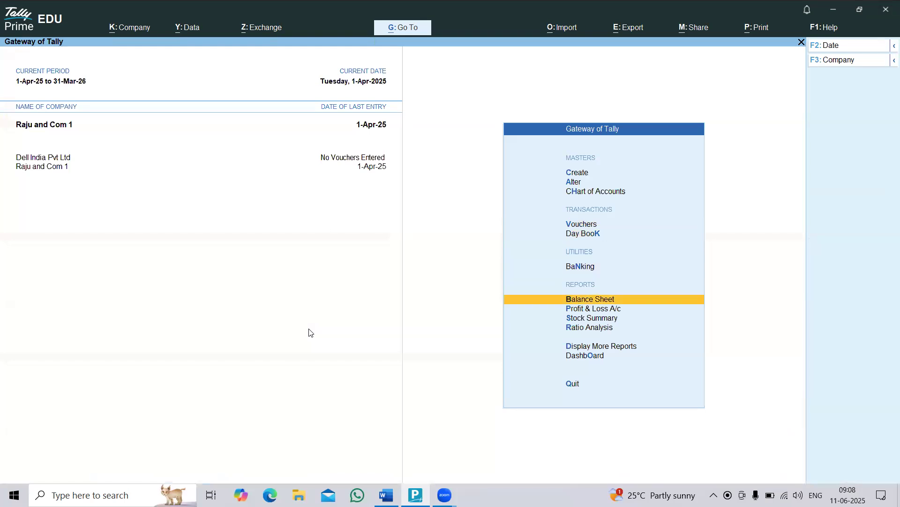
key(Return)
key(Right)
key(Down)
key(Down)
key(Down)
key(Down)
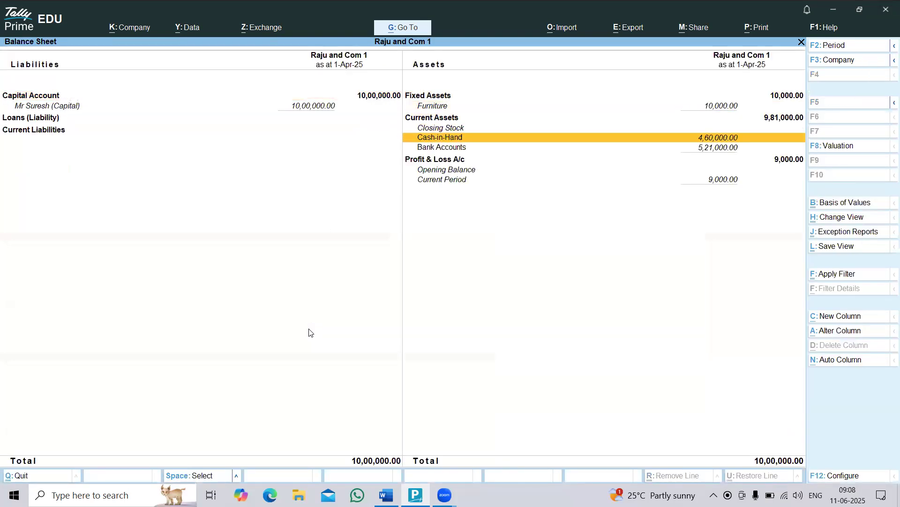
key(Down)
Open the Profit & Loss A/c from the Balance Sheet in detailed view and examine the direct and indirect expenses.
key(Return)
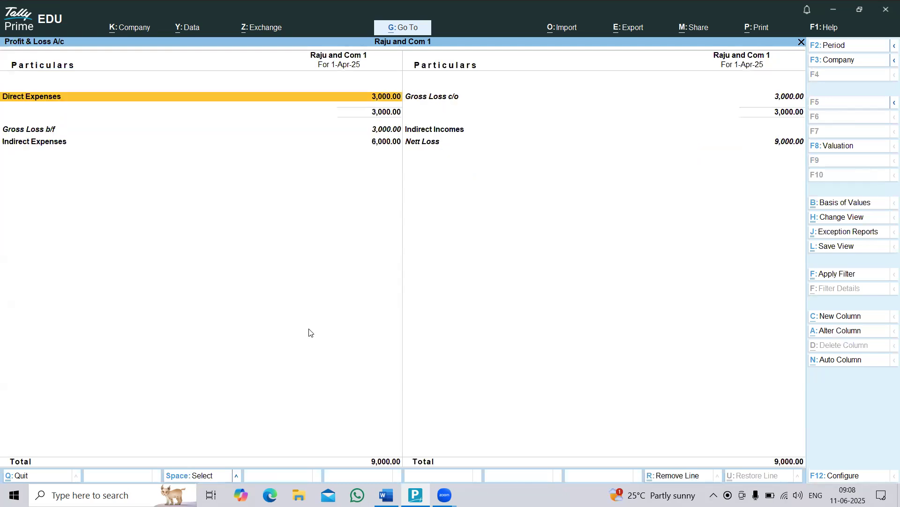
key(alt+F5)
key(Down)
key(Down)
key(Down)
key(Down)
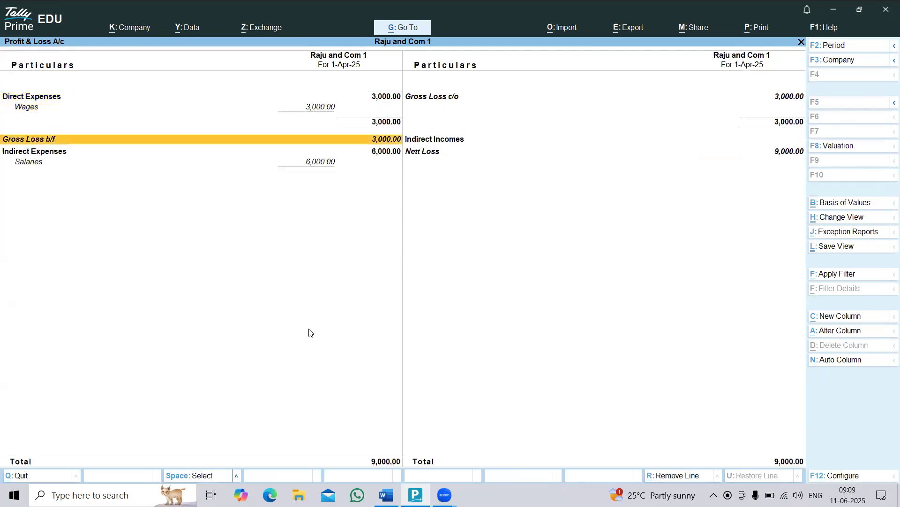
key(Up)
key(Up)
key(Up)
Reopen voucher entry and highlight transaction 7 in the Word list, rent of 10,000 received by cheque, before returning to TallyPrime.
key(Up)
key(Down)
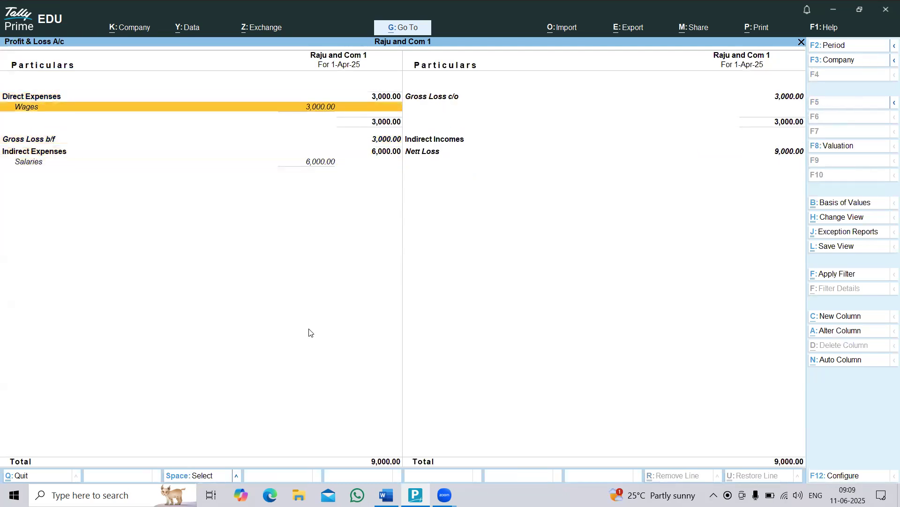
key(Escape)
key(Escape)
key(Up)
key(Up)
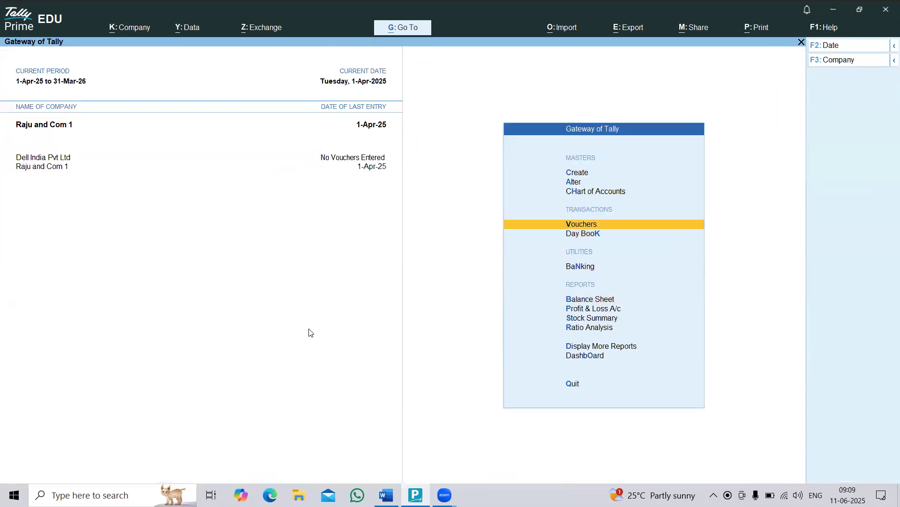
key(Return)
key(alt+Tab)
drag(143, 348, 415, 348)
key(alt+Tab)
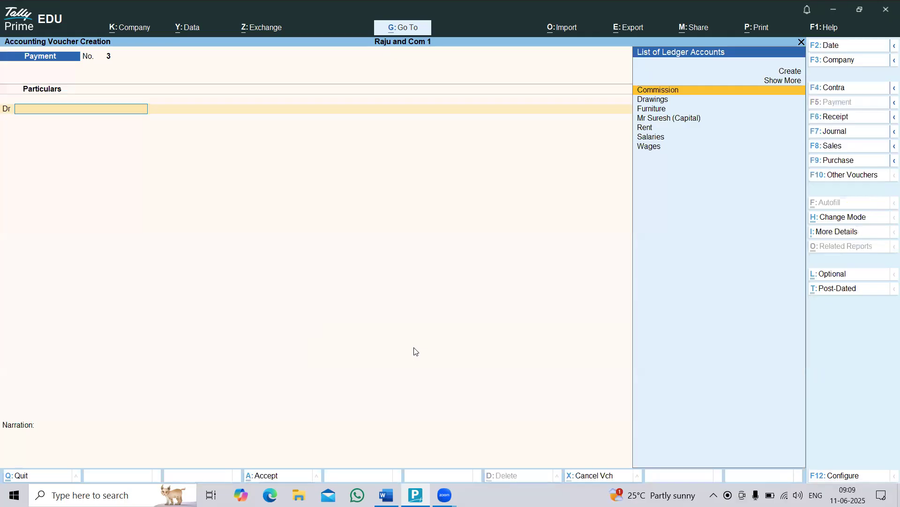
Reopen the Balance Sheet in detailed view and check the Bank Accounts line against transaction 7 in the Word list.
key(Escape)
key(Down)
key(Down)
key(Down)
key(Return)
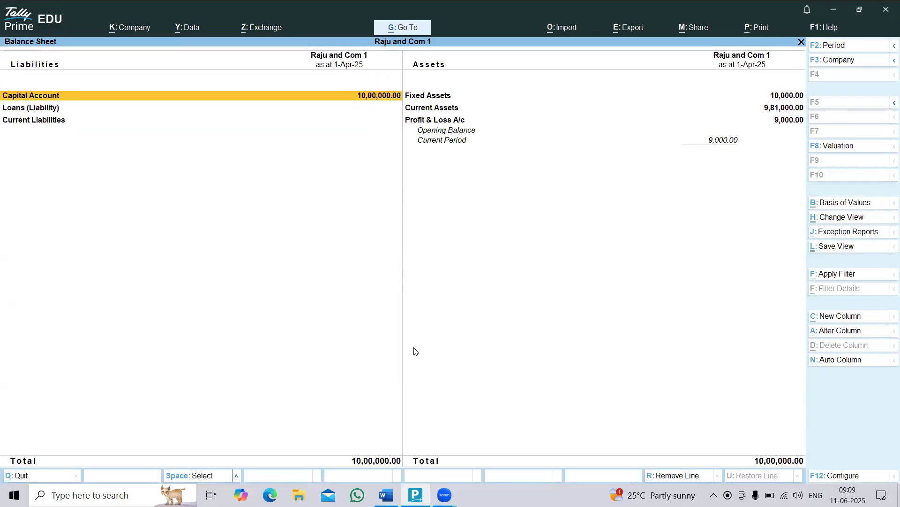
key(Down)
key(Down)
key(Down)
key(Down)
key(Down)
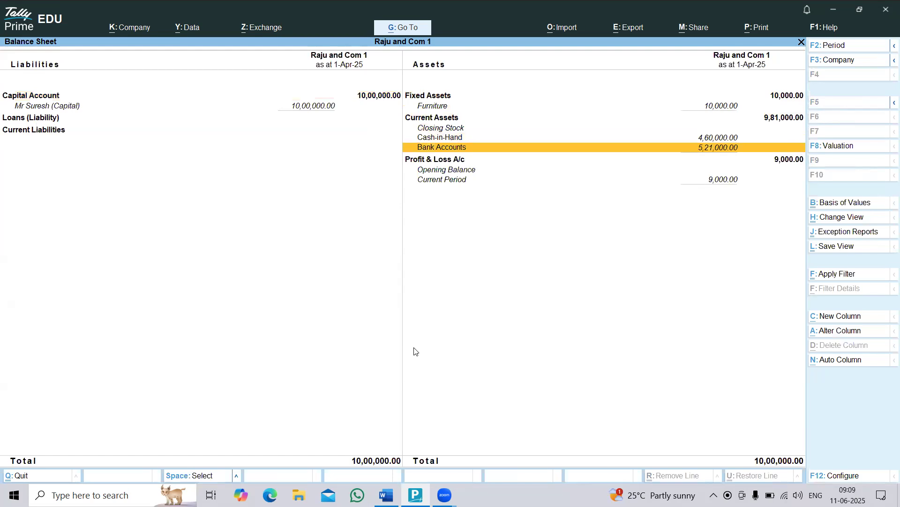
key(alt+Tab)
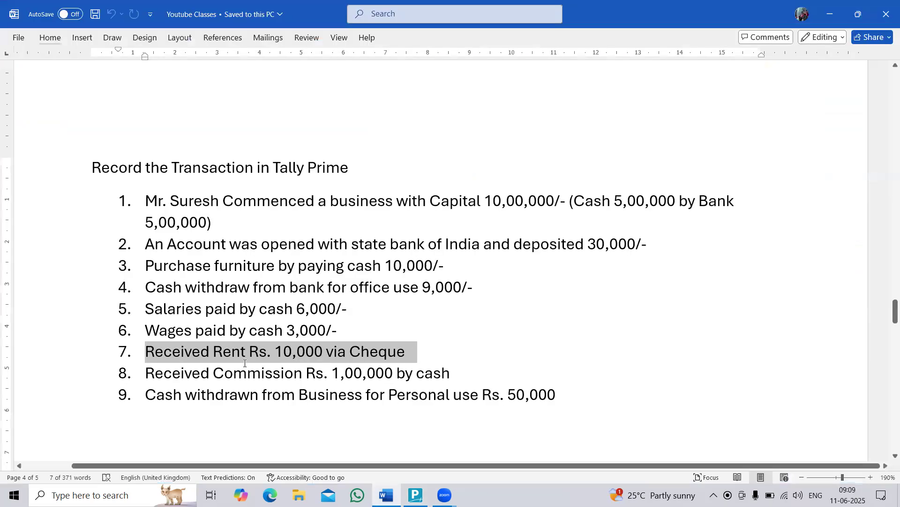
key(alt+Tab)
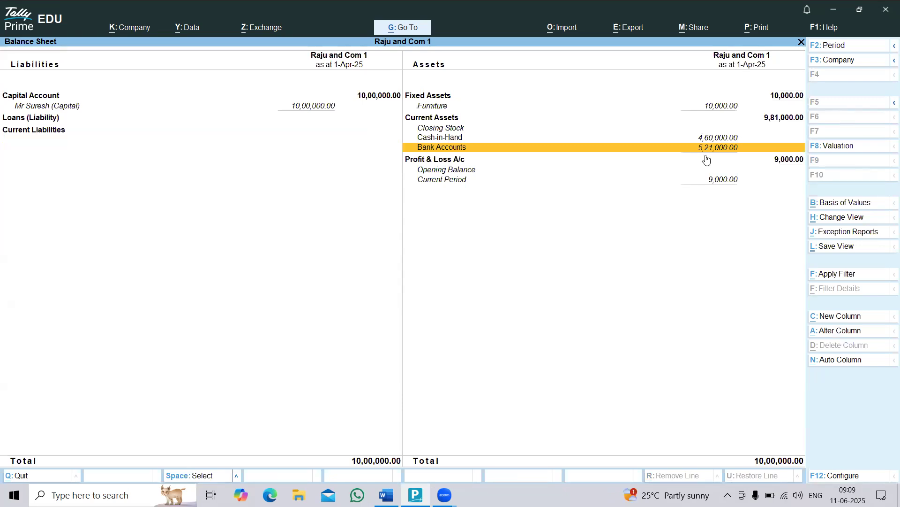
key(alt+Tab)
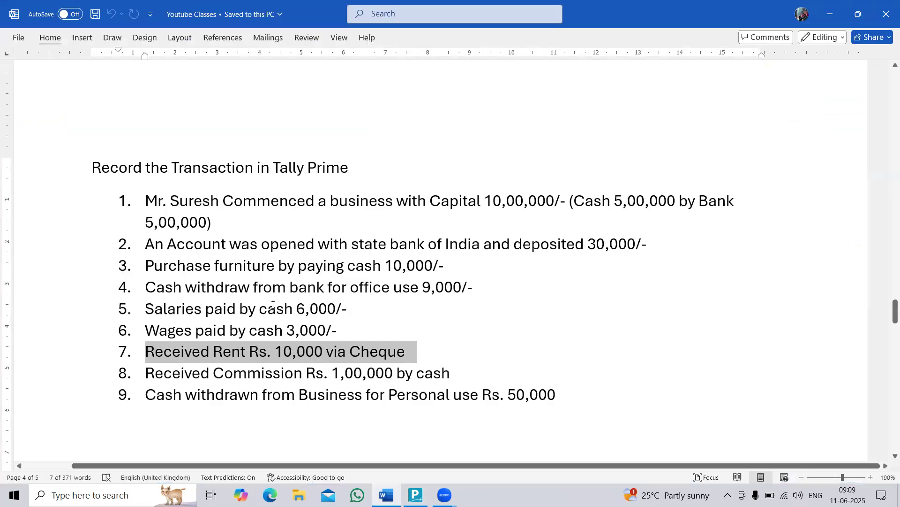
click(277, 352)
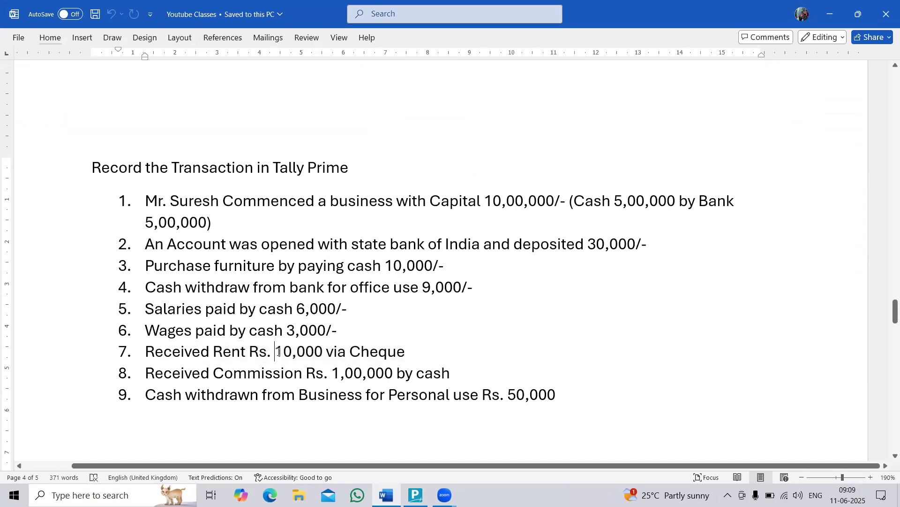
Return to TallyPrime, leave the Balance Sheet and start a receipt voucher.
key(alt+Tab)
key(Up)
key(Up)
key(Up)
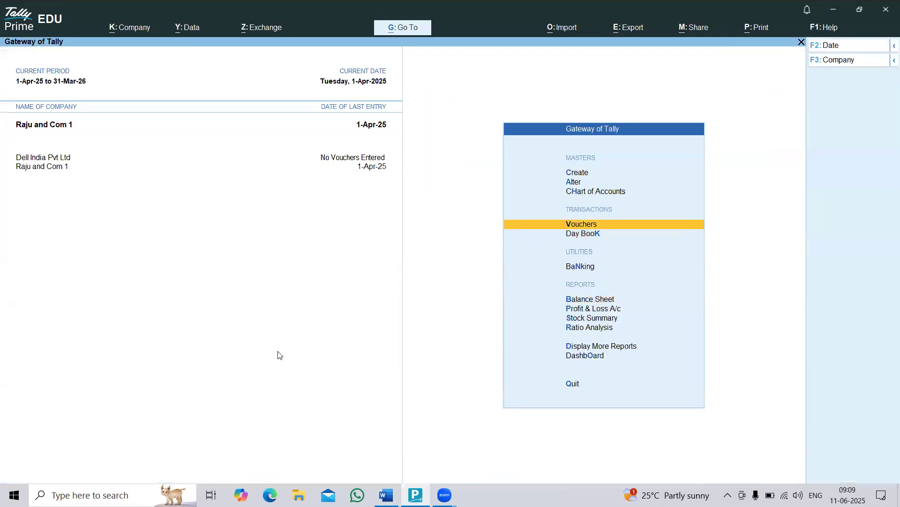
key(Return)
key(F6)
key(Return)
key(BackSpace)
Credit the Rent ledger with 10,000 in the receipt voucher, checking transaction 7 in the Word list.
key(alt+Tab)
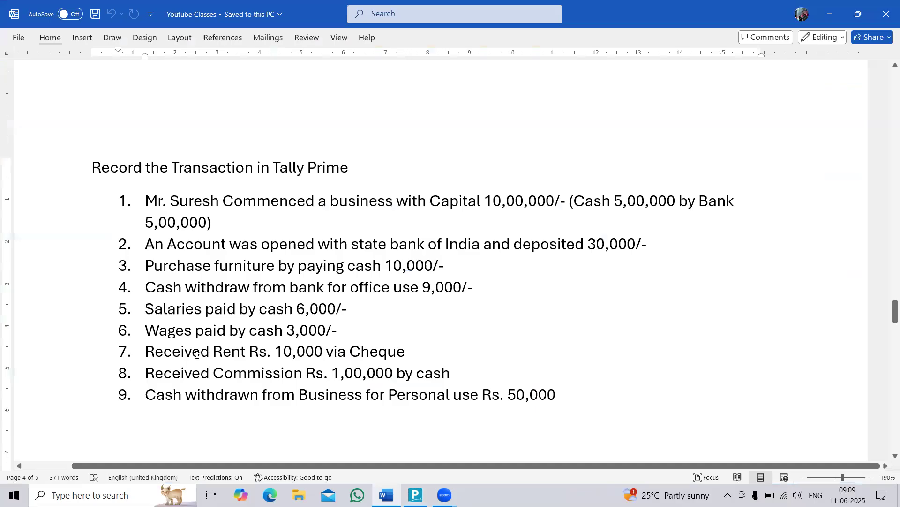
key(alt+Tab)
text(re)
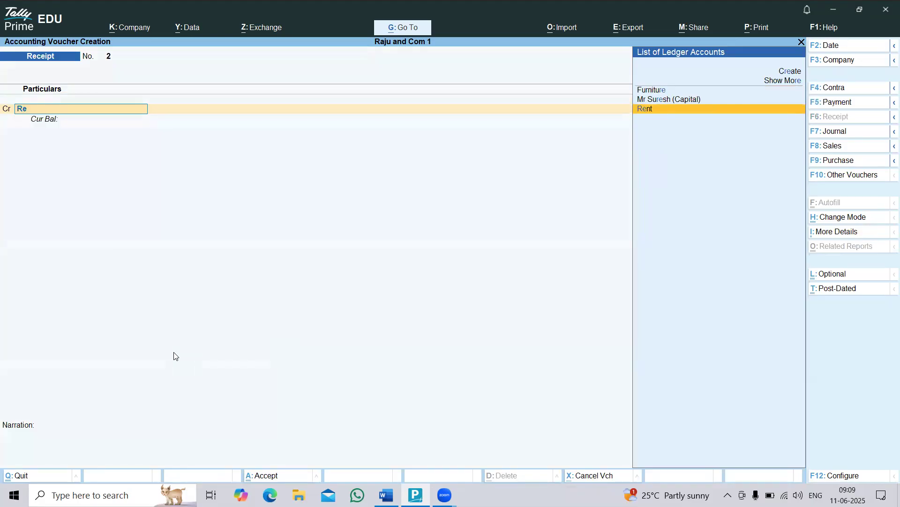
key(Return)
key(alt+Tab)
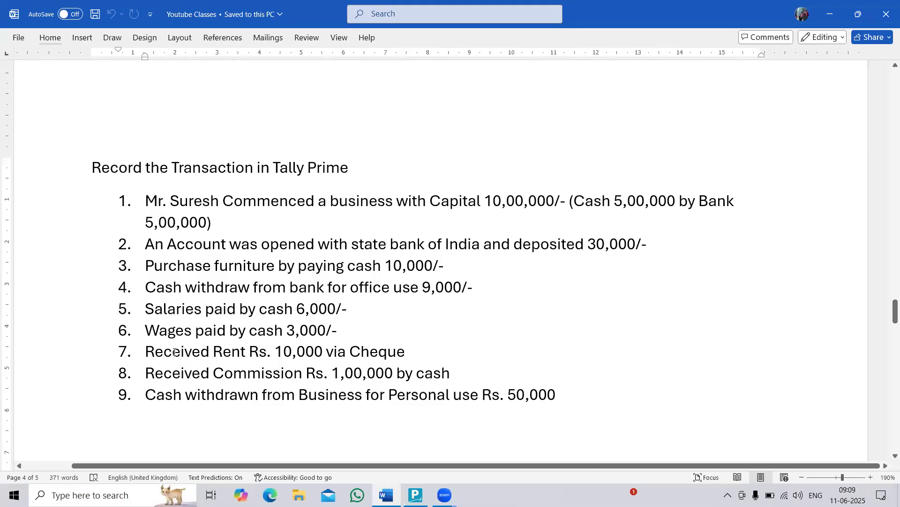
key(alt+Tab)
text(10000)
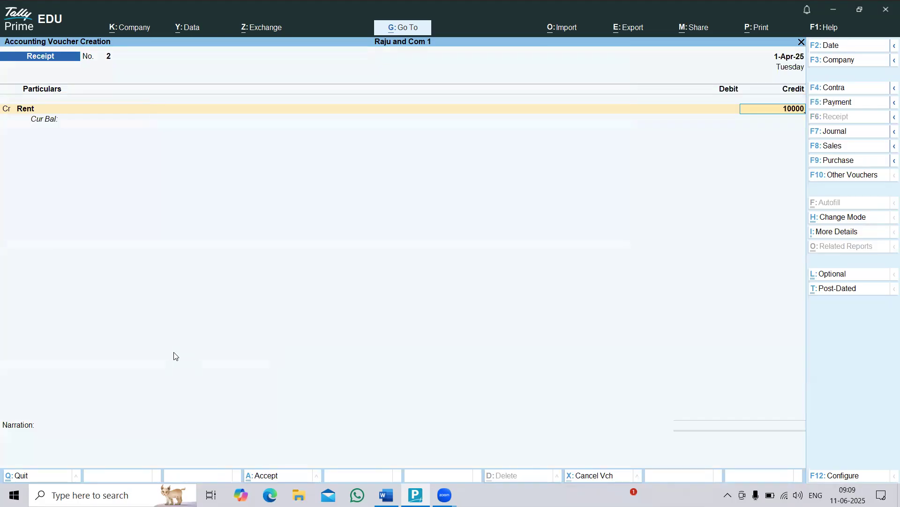
Debit State Bank of India with 10,000 and save the receipt voucher.
key(Return)
text(st)
key(Return)
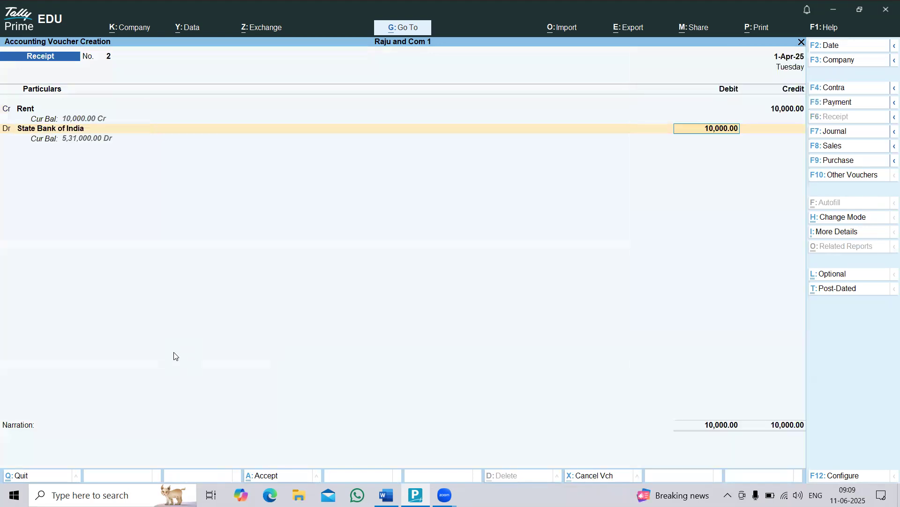
key(ctrl+a)
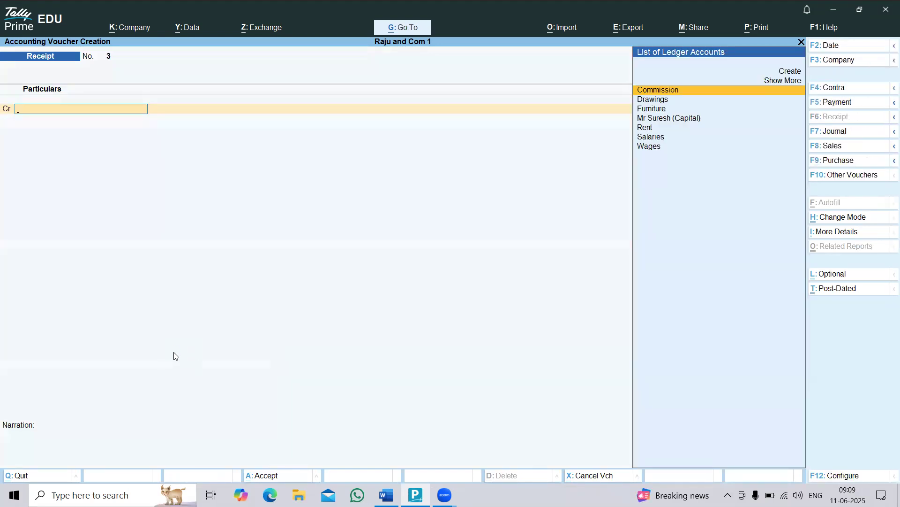
Leave voucher entry, open the Balance Sheet in detailed view and examine the Bank Accounts and Profit & Loss A/c lines.
key(Escape)
key(Down)
key(Down)
key(Down)
key(Return)
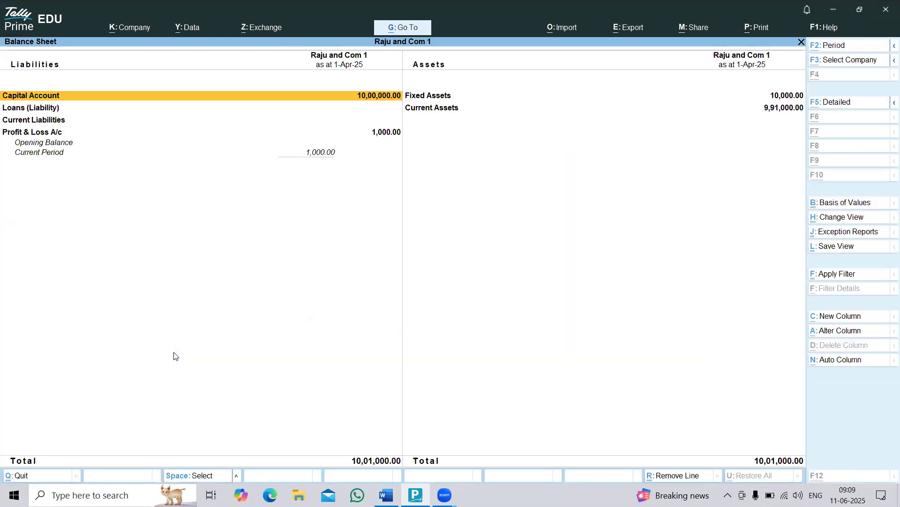
key(F5)
key(Right)
key(Down)
key(Down)
key(Down)
key(Down)
key(Down)
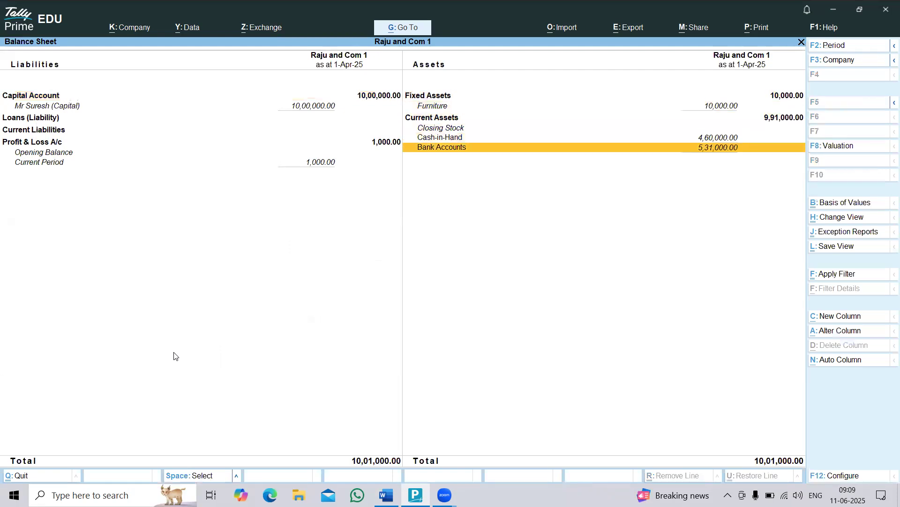
key(Left)
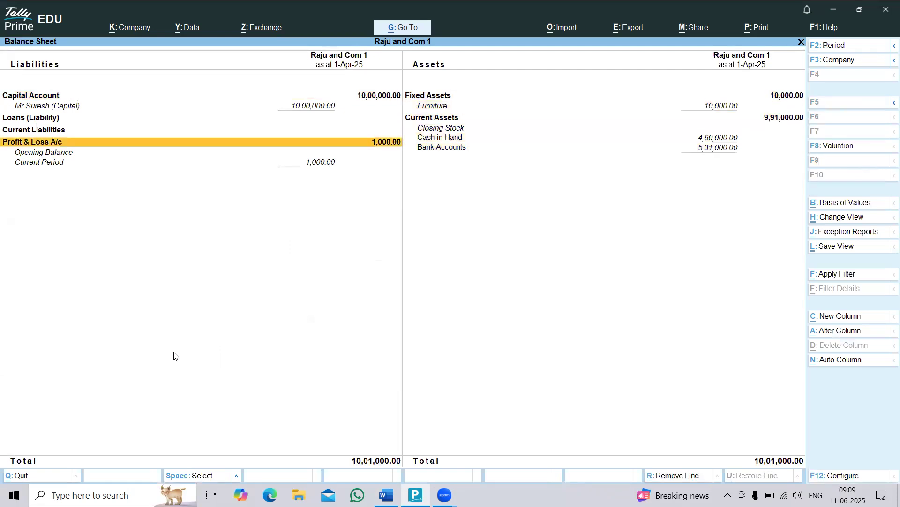
Open the Profit & Loss A/c from the Balance Sheet and examine the rent under Indirect Incomes.
key(Return)
key(Right)
key(Down)
key(Down)
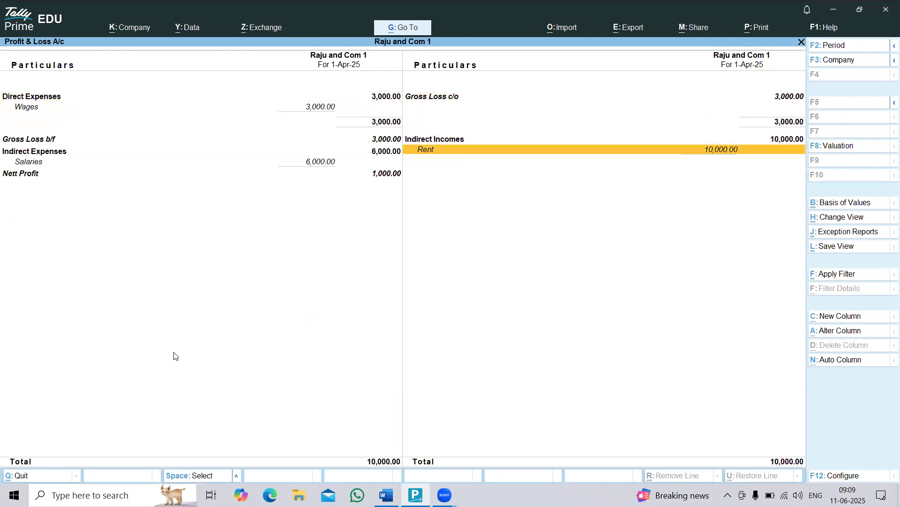
Leave the Profit & Loss A/c and Balance Sheet, open voucher entry and highlight transaction 8, the commission received, in the Word list.
key(Escape)
key(Escape)
key(Up)
key(Up)
key(Up)
key(Return)
key(alt+Tab)
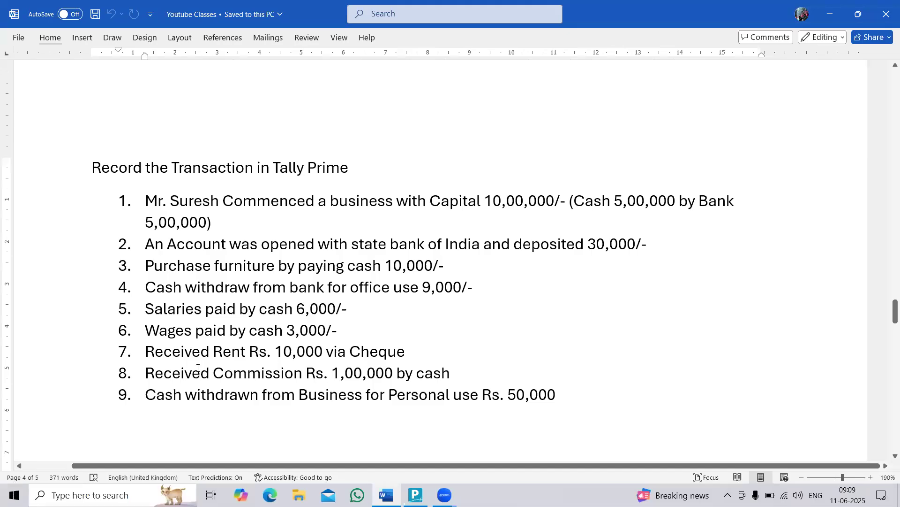
drag(149, 372, 449, 369)
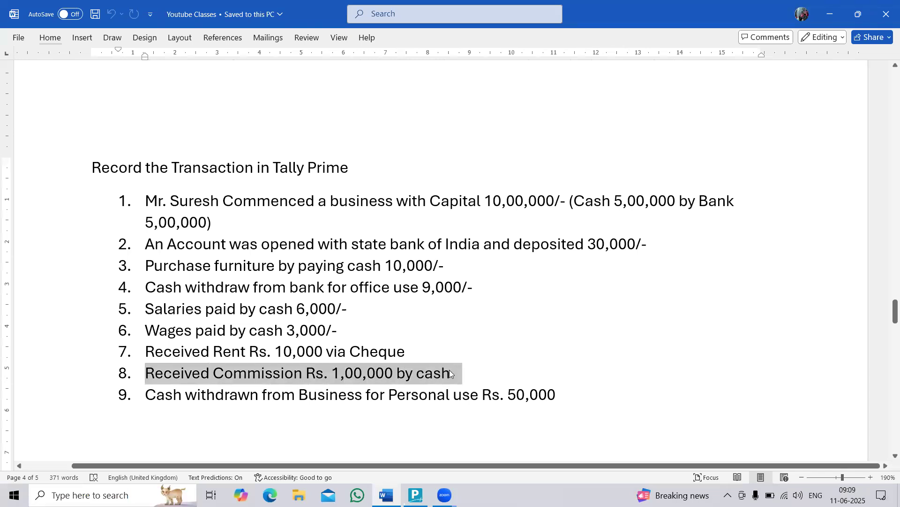
Return to TallyPrime and examine Cash-in-Hand in the Balance Sheet, comparing it with transaction 8 in the Word list.
key(alt+Tab)
key(Escape)
key(Return)
key(Down)
key(Down)
key(Down)
key(Down)
key(Up)
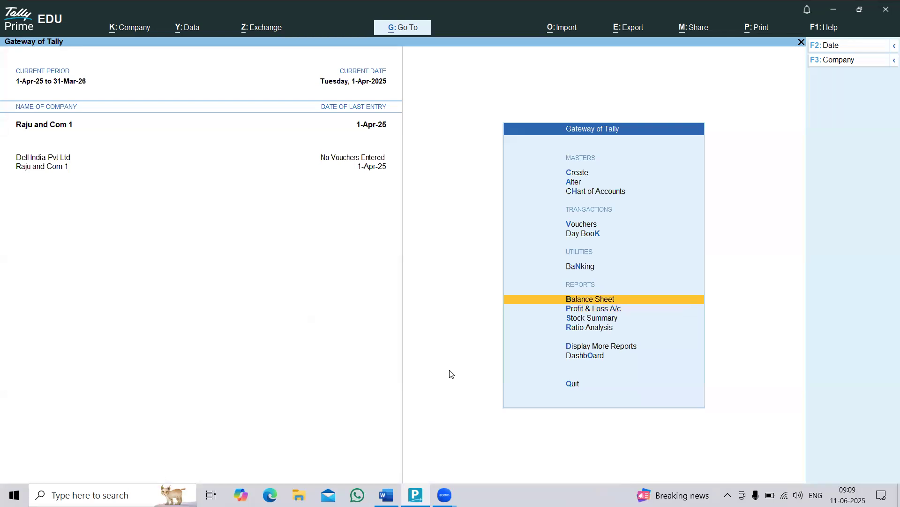
key(Return)
key(Right)
key(Down)
key(Down)
key(Down)
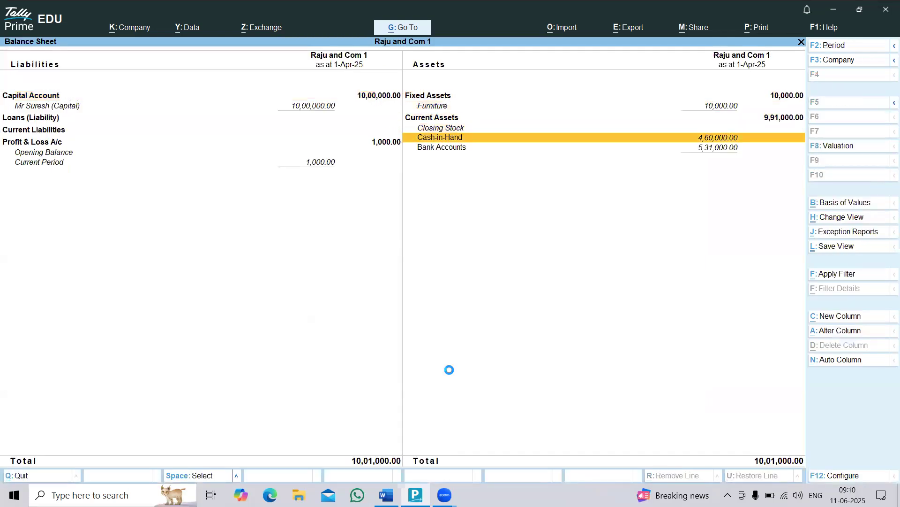
key(alt+Tab)
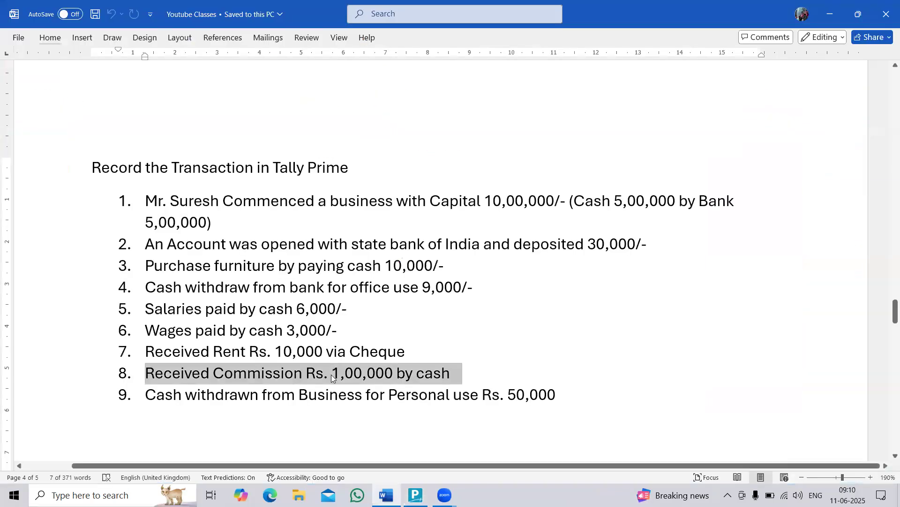
key(alt+Tab)
key(alt+Tab)
key(alt+Tab)
Open voucher entry and credit the Commission ledger with 1,00,000 in a receipt voucher.
key(Up)
key(Up)
key(Up)
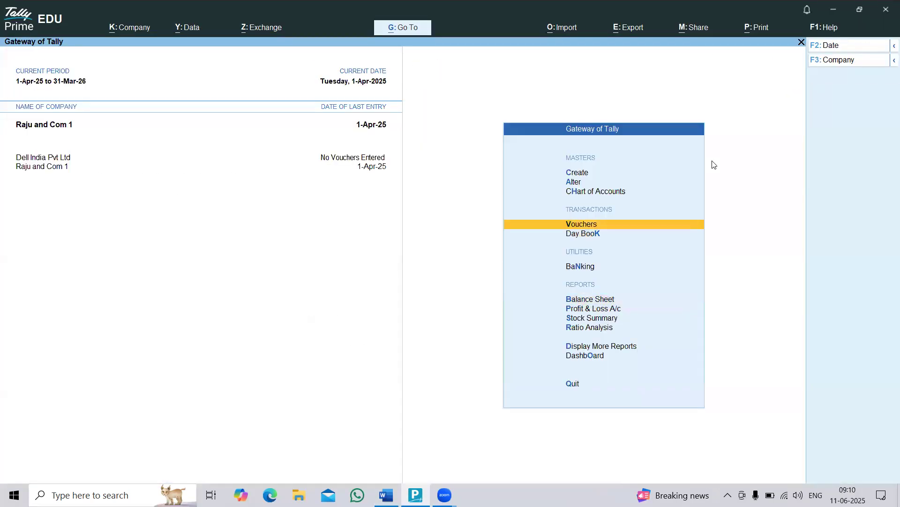
key(Return)
text(Comm)
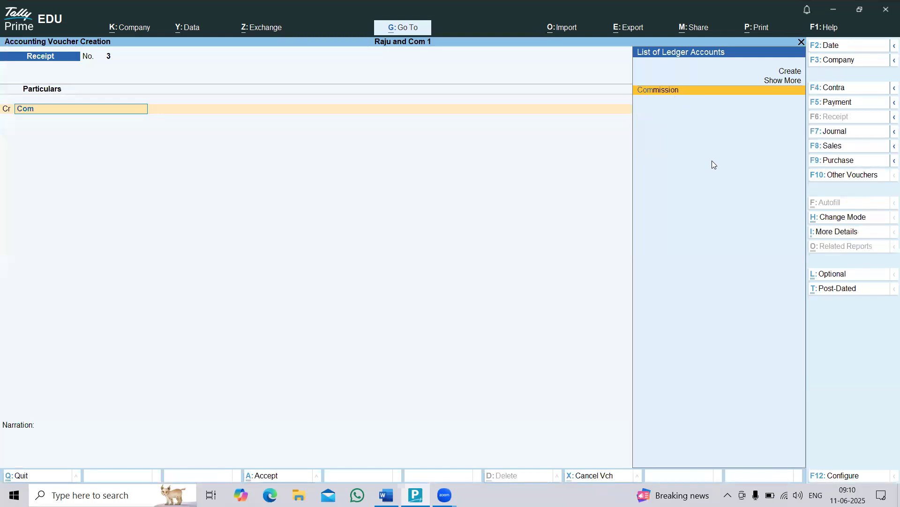
key(Return)
text(1,00,000)
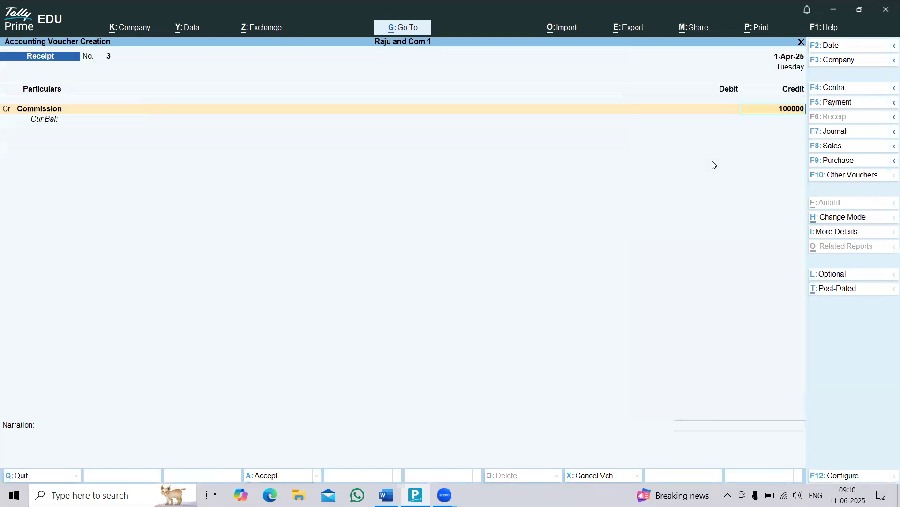
key(Return)
Debit Cash with 1,00,000 and save the receipt voucher for the commission.
key(Return)
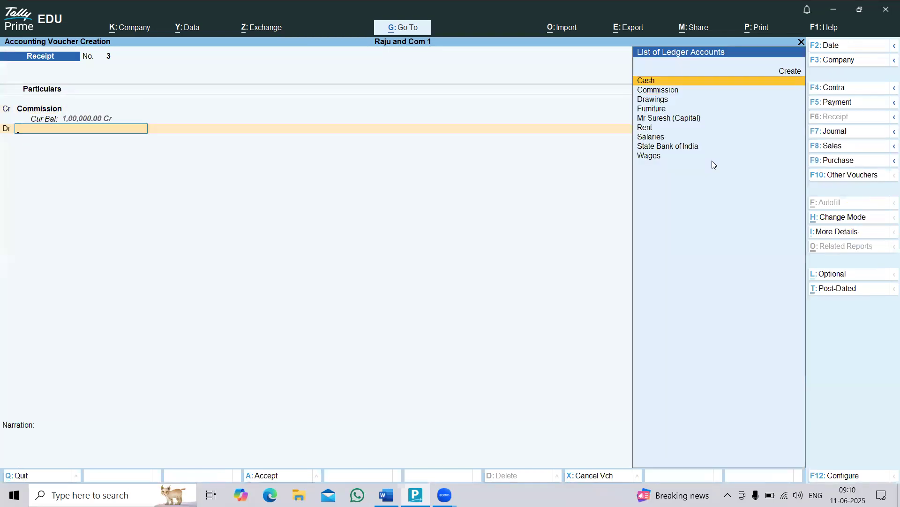
text(Cash)
key(Return)
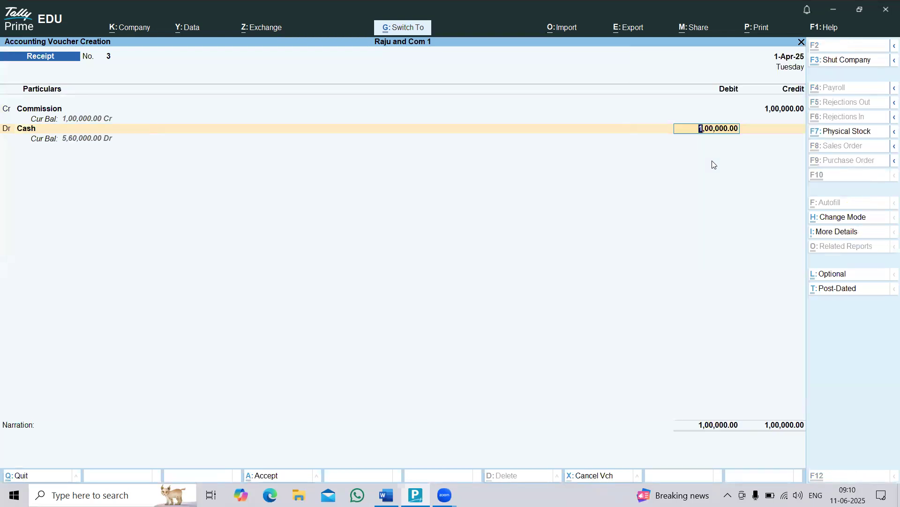
Leave voucher entry, open the Balance Sheet and examine the Cash-in-Hand line under Current Assets.
key(Return)
key(Return)
key(Escape)
key(Down)
key(Down)
key(Down)
key(Return)
key(Right)
key(Down)
key(Down)
key(Down)
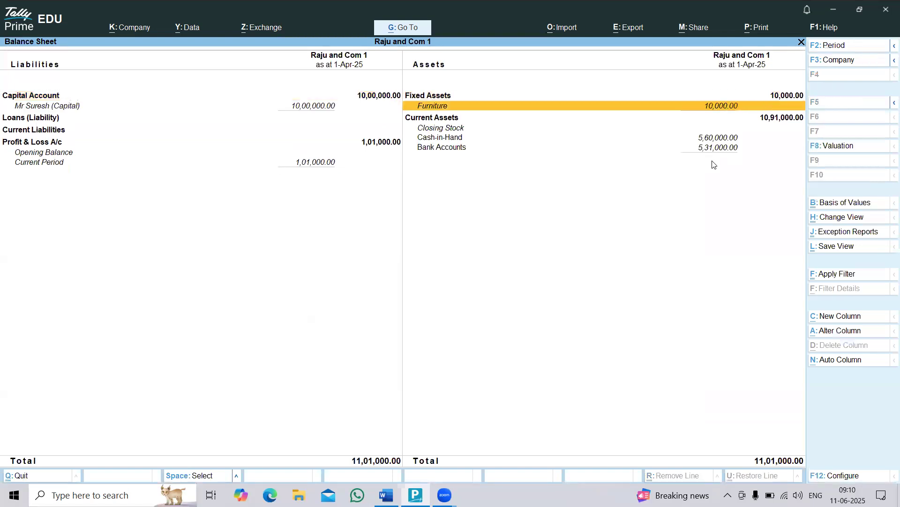
Open the Profit & Loss A/c in detailed view from the Balance Sheet and examine the commission and rent under Indirect Incomes.
key(Down)
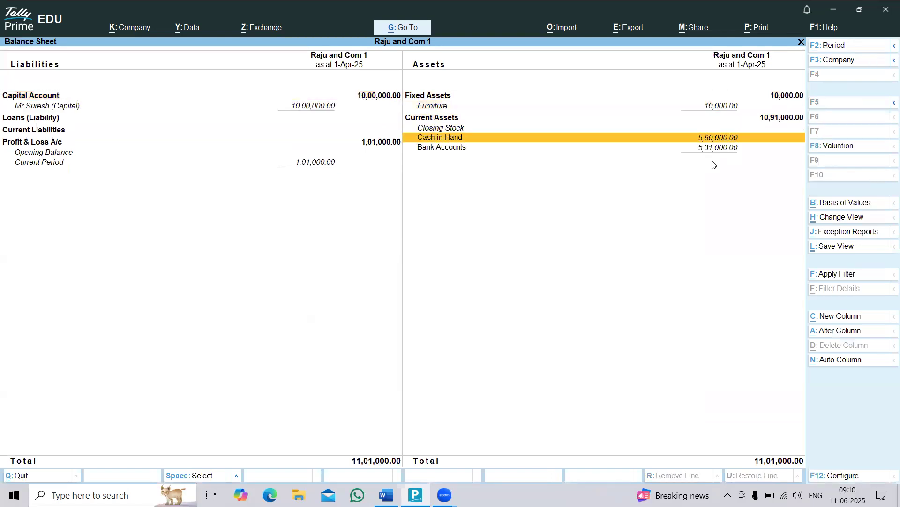
key(Left)
key(Down)
key(Return)
key(alt+F5)
key(Right)
key(Down)
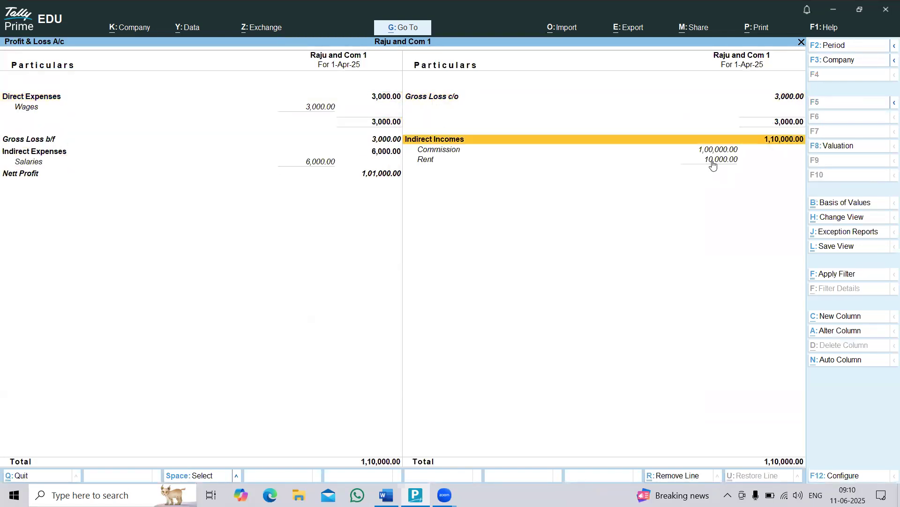
key(Down)
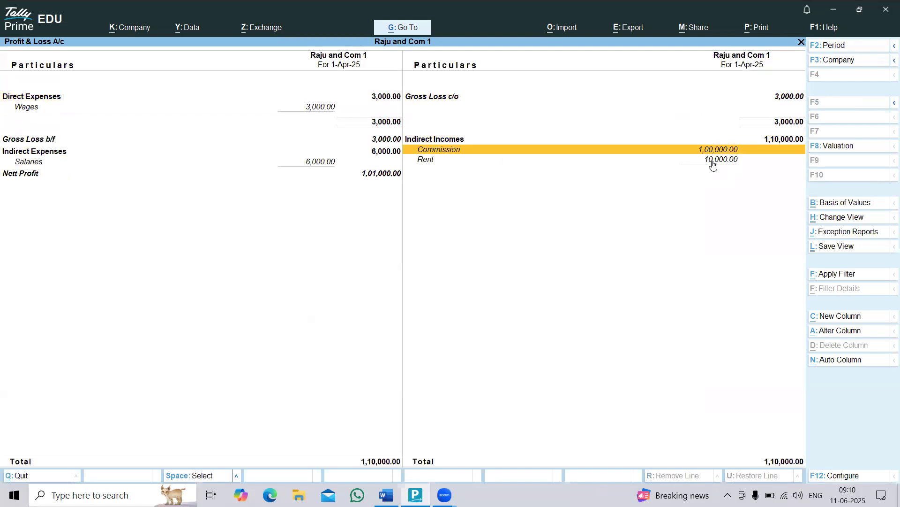
key(Down)
key(Escape)
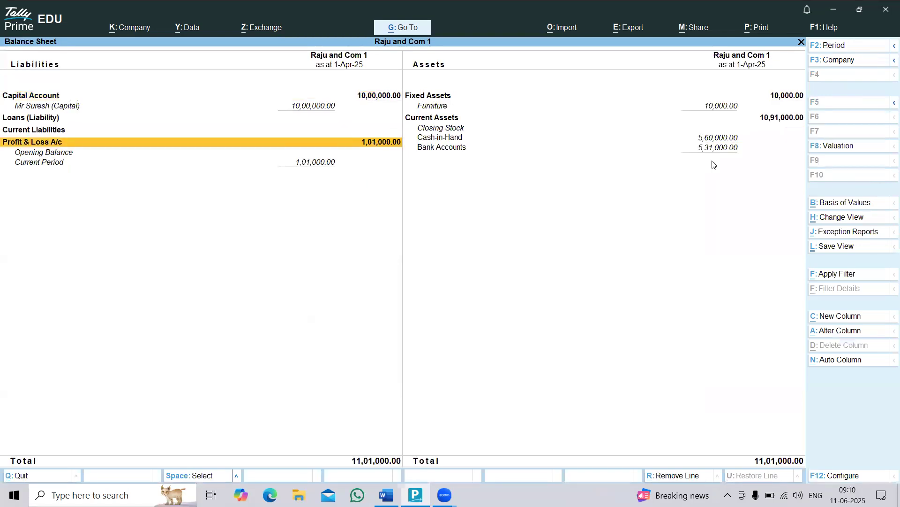
Open voucher entry and check transaction 9, the cash withdrawn for personal use, in the Word list.
key(Escape)
key(v)
key(Return)
key(alt+Tab)
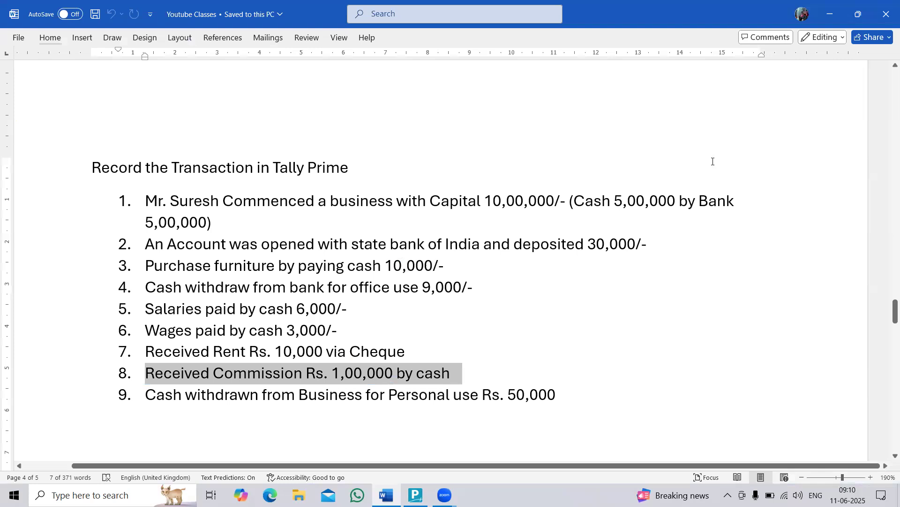
drag(225, 397, 548, 393)
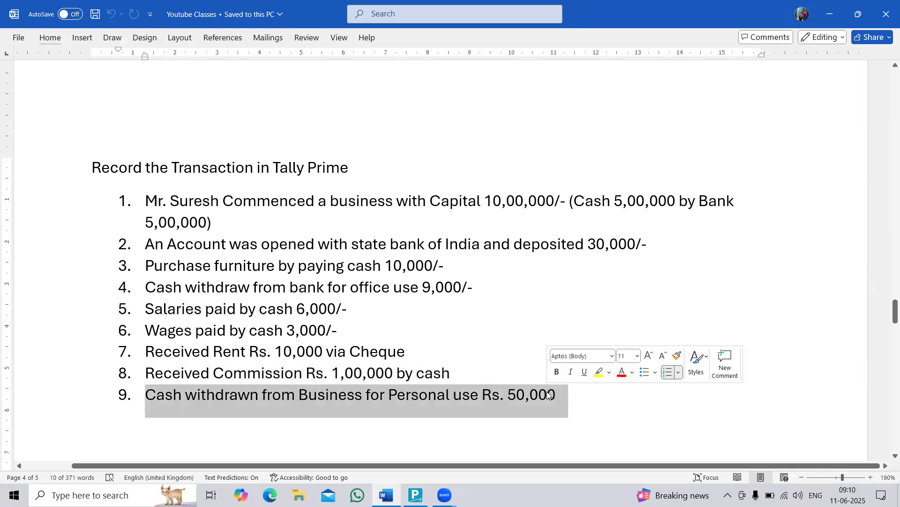
click(547, 394)
key(alt+Tab)
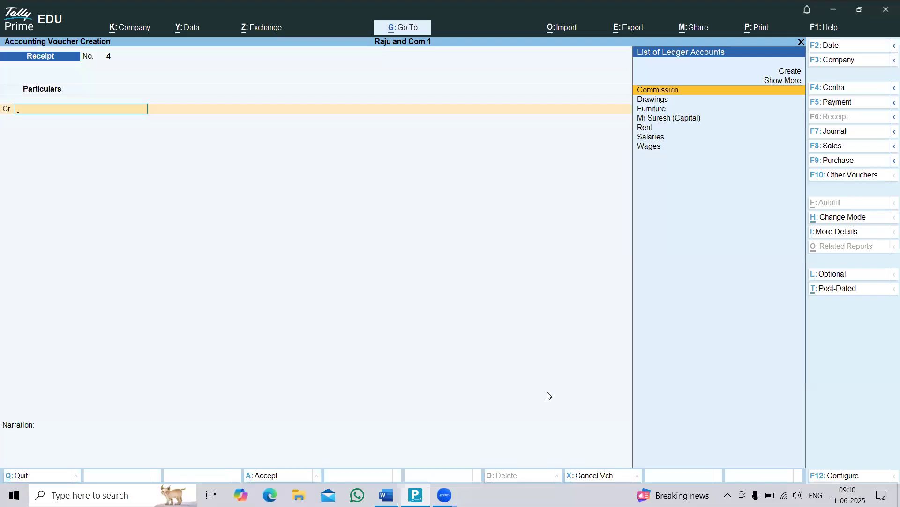
Debit the Drawings ledger with 50,000 in a payment voucher, checking the amount in the Word list.
key(F5)
text(Dr)
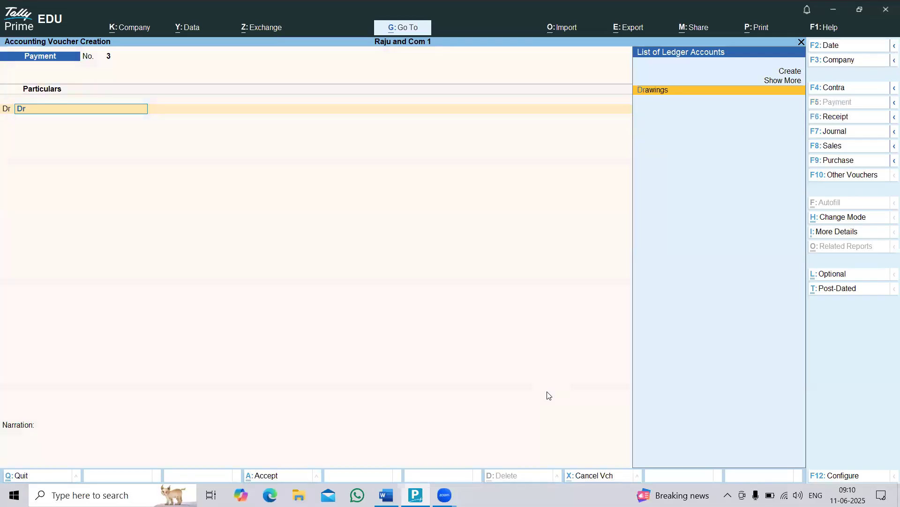
key(Return)
key(alt+Tab)
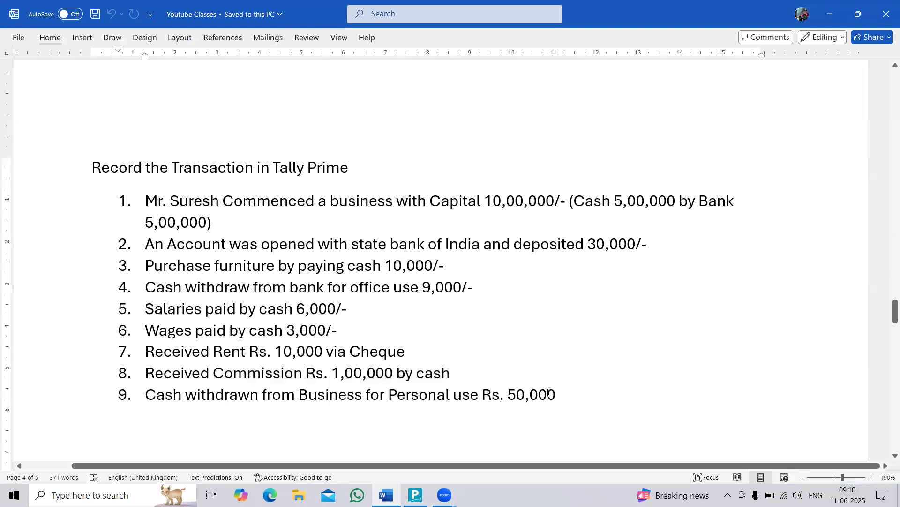
key(alt+Tab)
text(50000)
key(Return)
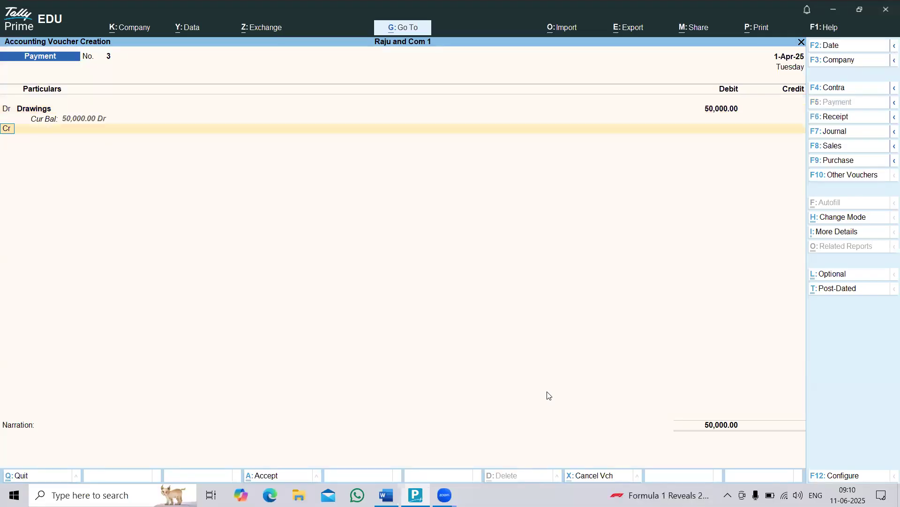
Credit Cash with 50,000 and save the payment voucher for the drawings.
text(Cash)
key(Return)
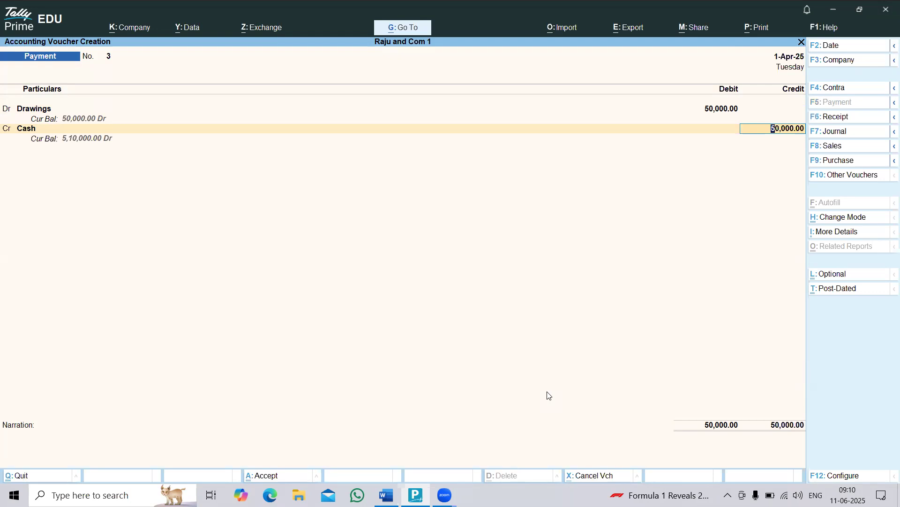
key(ctrl+a)
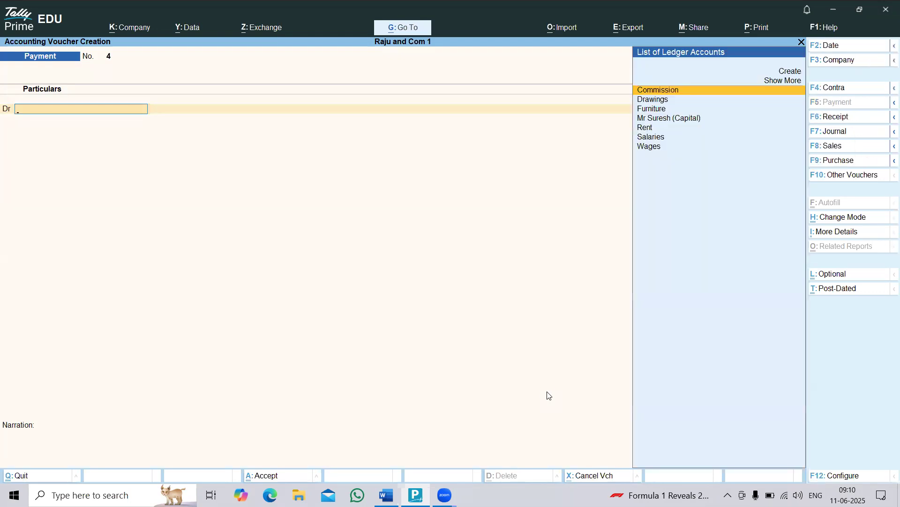
Leave voucher entry, open the Balance Sheet and examine the drawings and capital lines under Capital Account.
key(Escape)
key(Down)
key(Down)
key(Down)
key(Return)
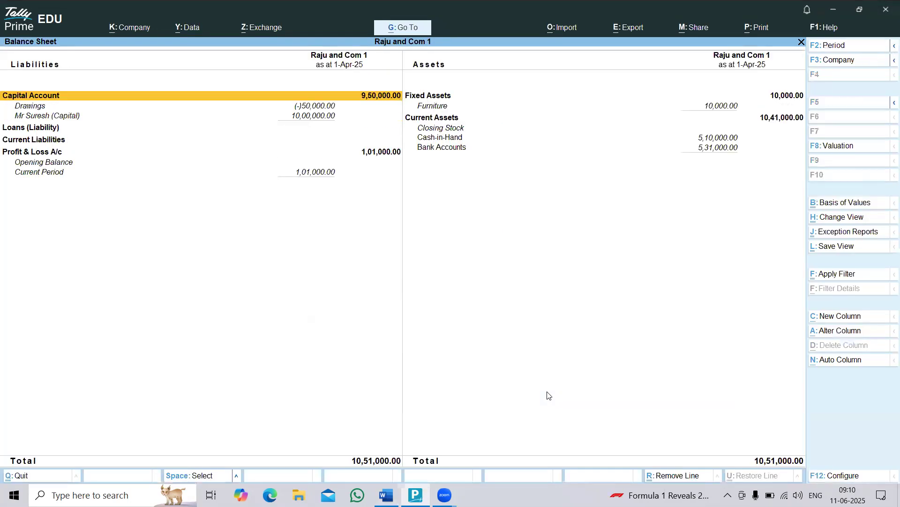
key(Down)
key(Down)
key(Up)
key(Up)
key(Down)
key(Down)
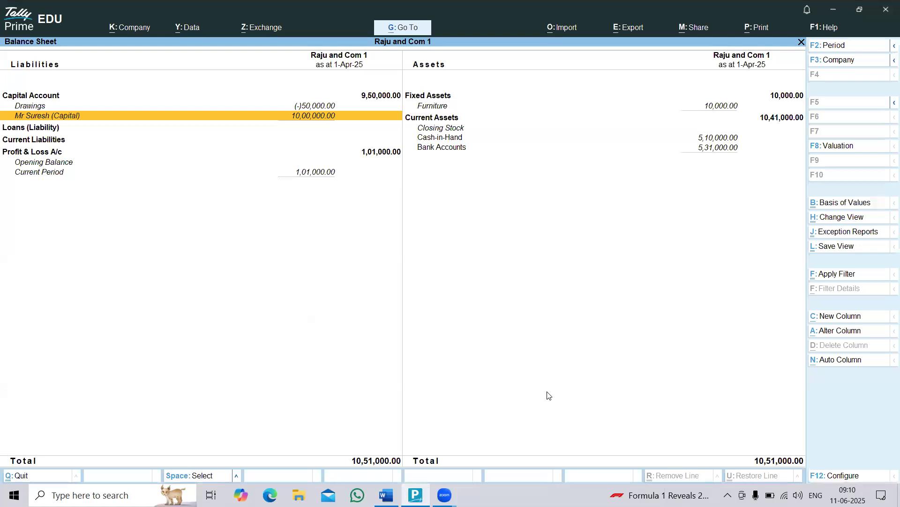
Examine the Cash-in-Hand line under Current Assets and switch back to the transaction list in Word.
key(Up)
key(Right)
key(Down)
key(Down)
key(Down)
key(Down)
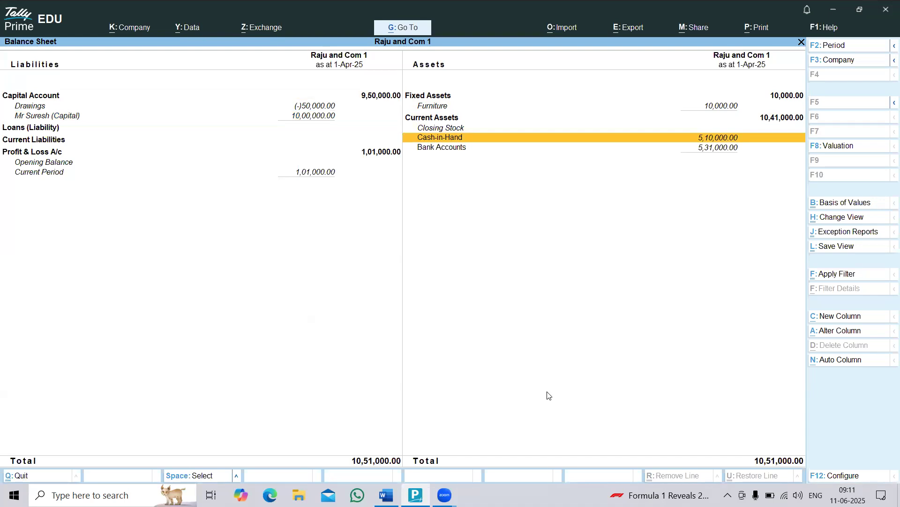
key(alt+Tab)
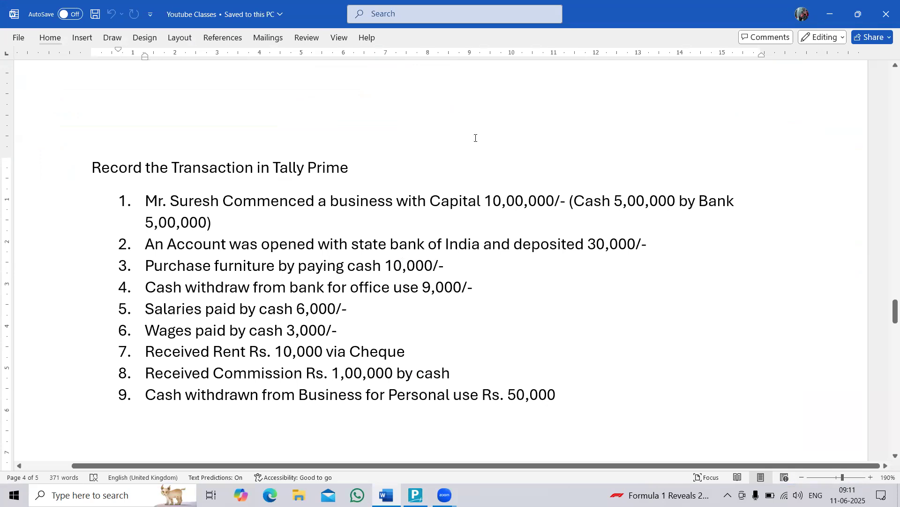
click(531, 54)
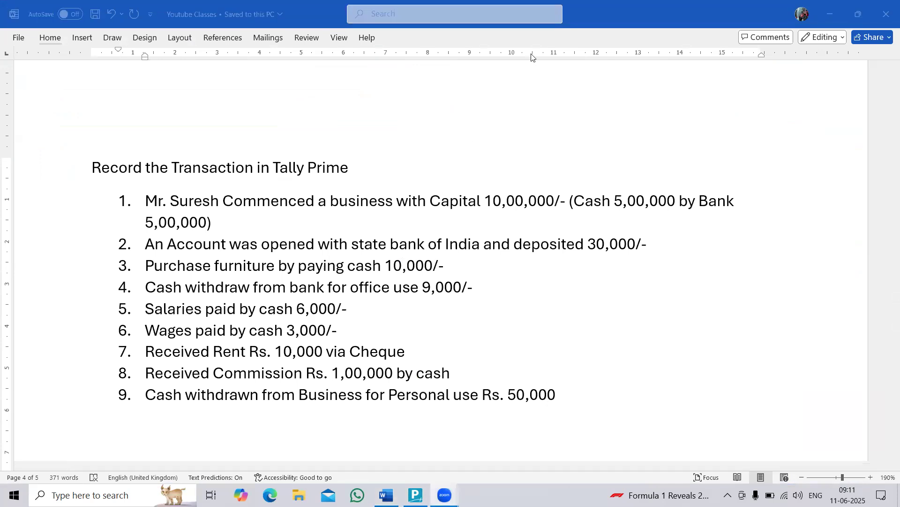